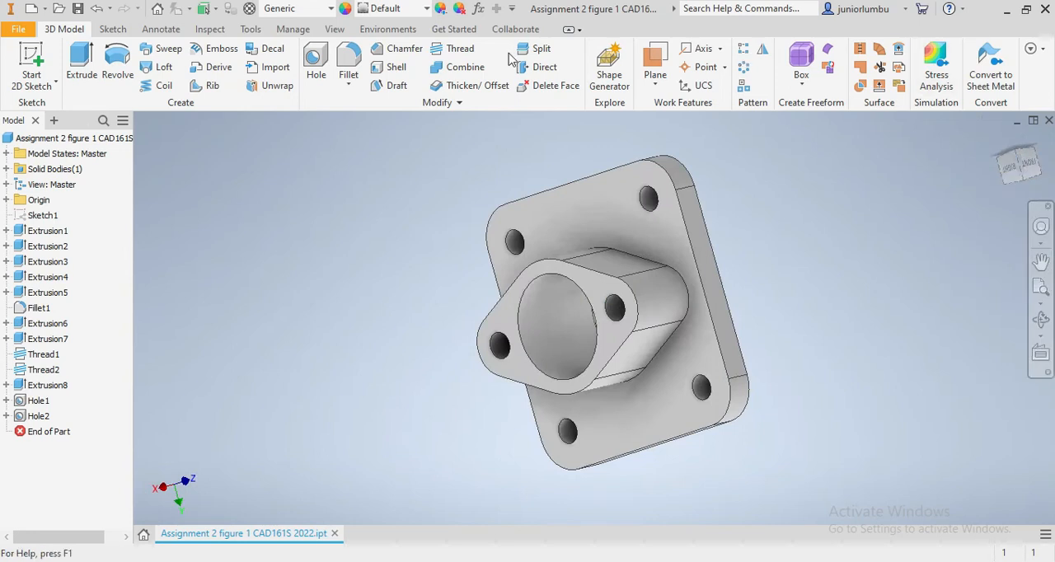
- Create a new part file from the metric Standard (mm).ipt template
left_click(31, 8)
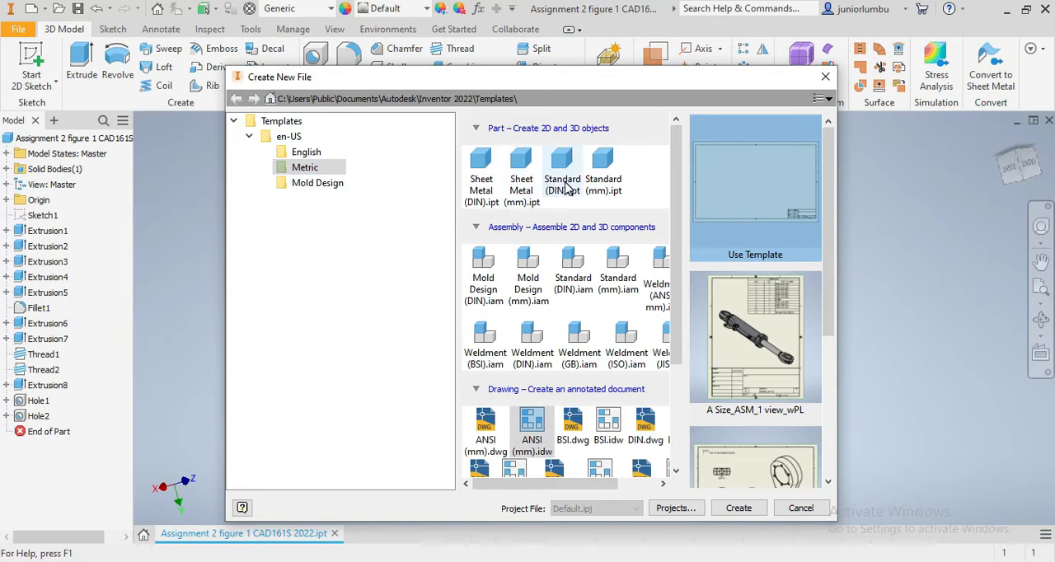
left_click(605, 177)
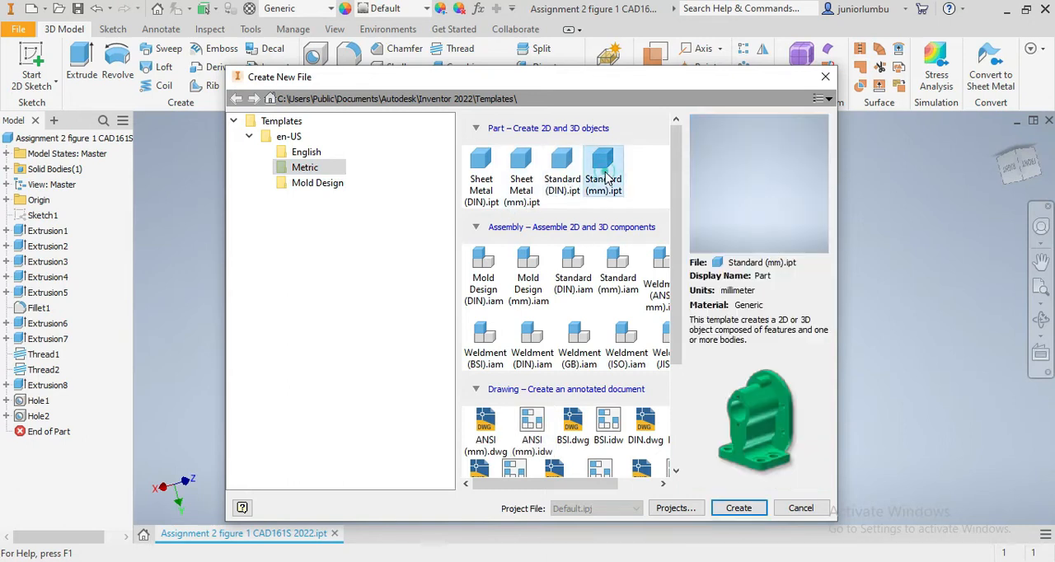
left_click(739, 509)
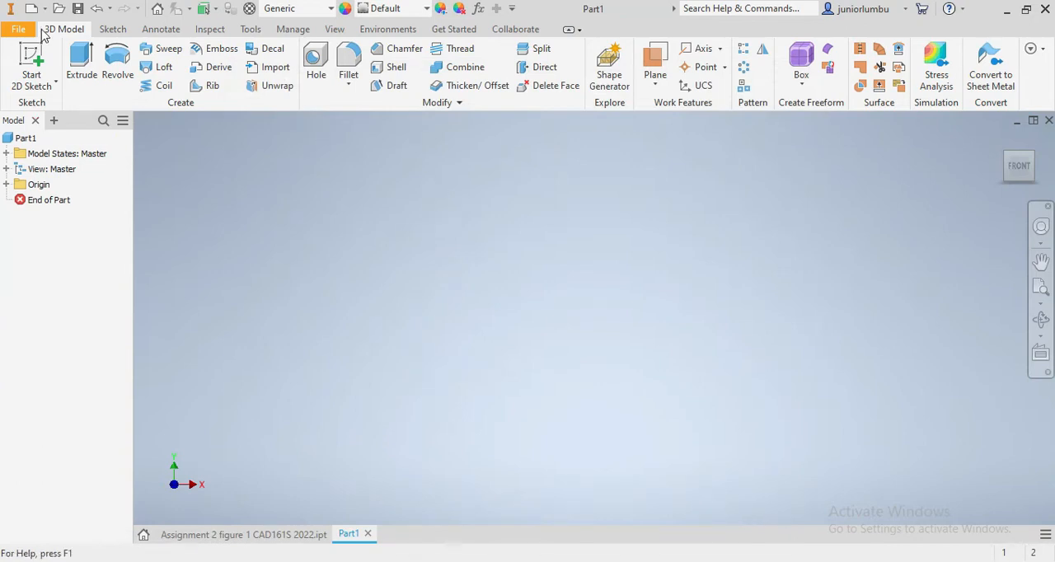
- Start a sketch on the YZ plane and draw a horizontal line about 62 mm long through the origin
left_click(110, 31)
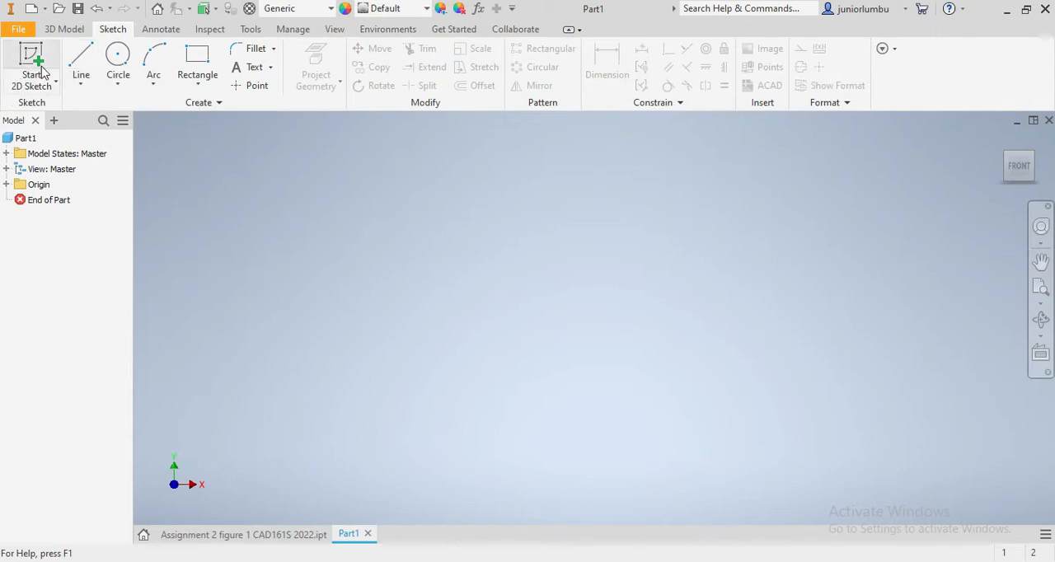
left_click(82, 65)
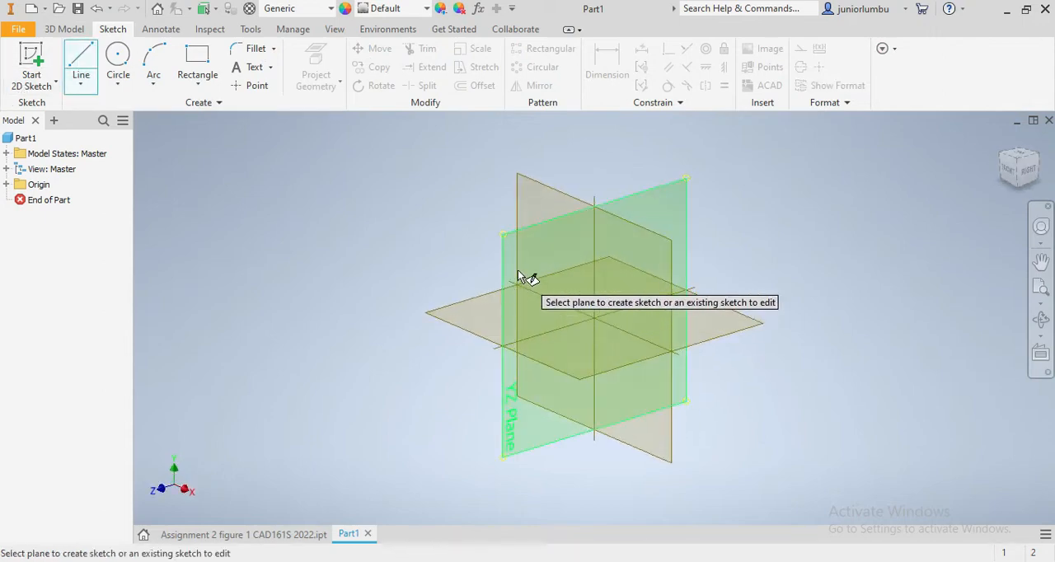
left_click(517, 274)
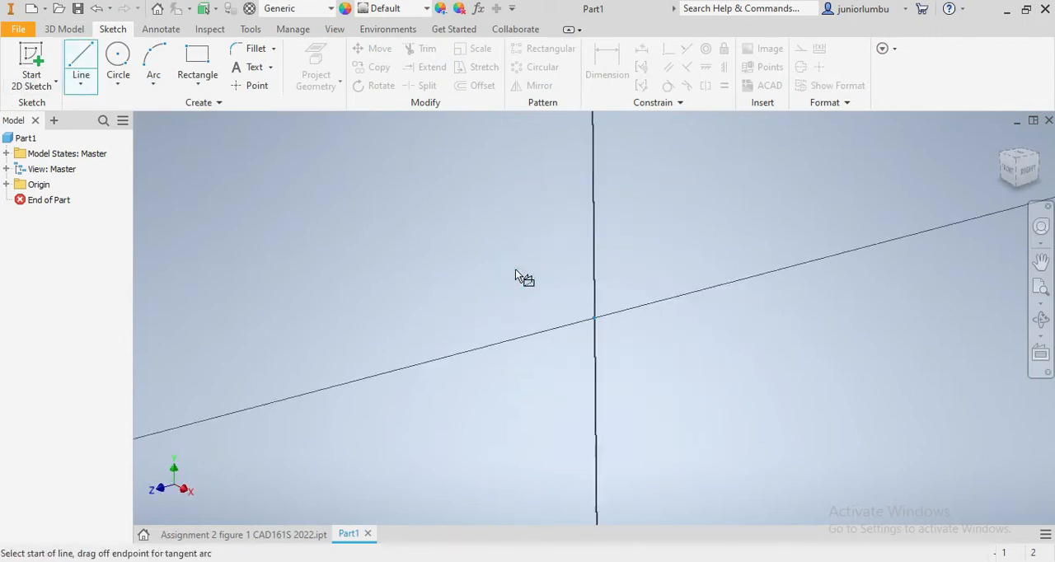
left_click(227, 315)
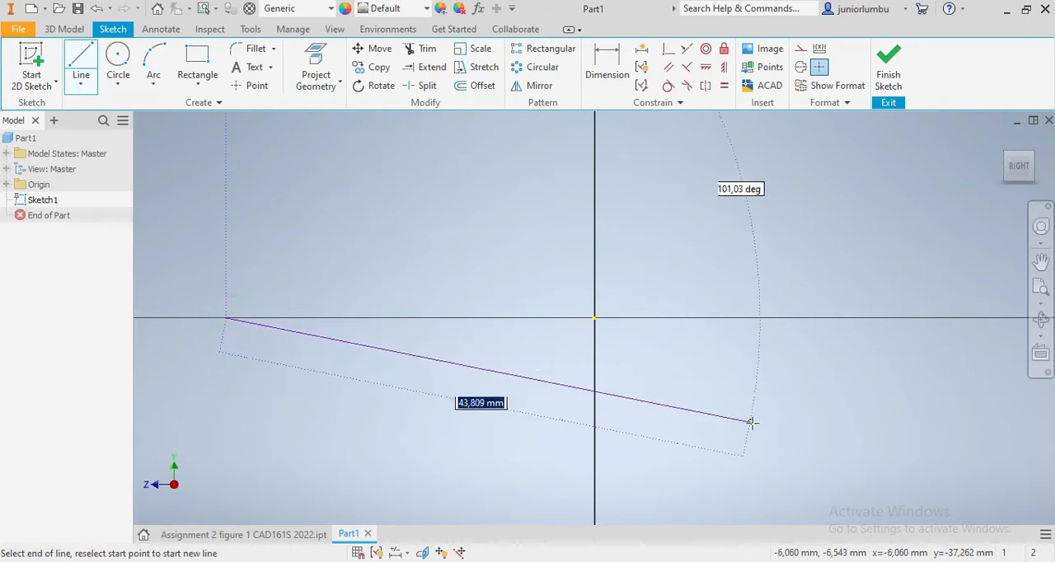
left_click(979, 318)
scroll(857, 346, "down", 5)
scroll(853, 338, "up", 4)
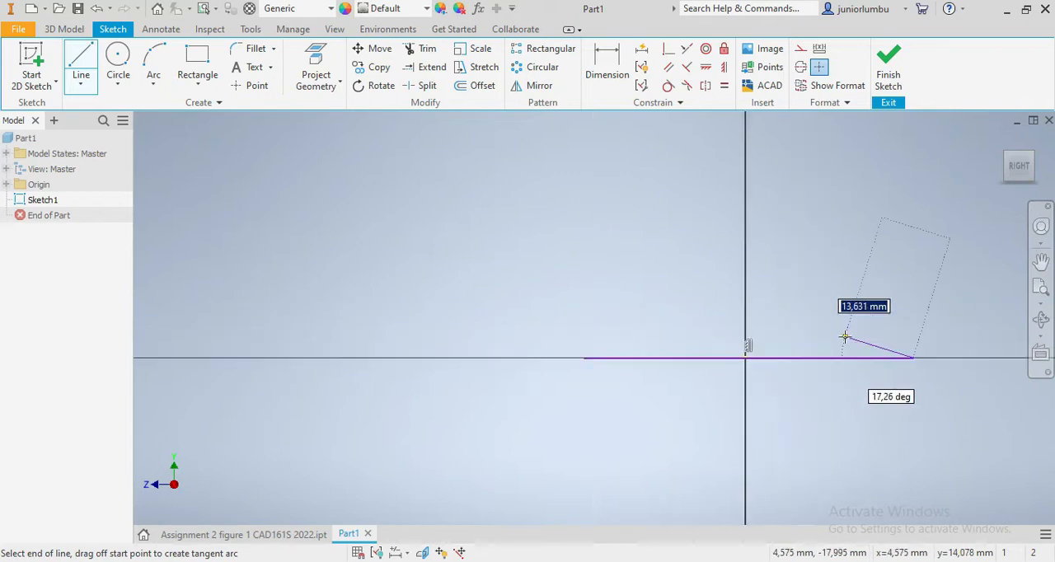
key("Escape")
scroll(875, 399, "up", 1)
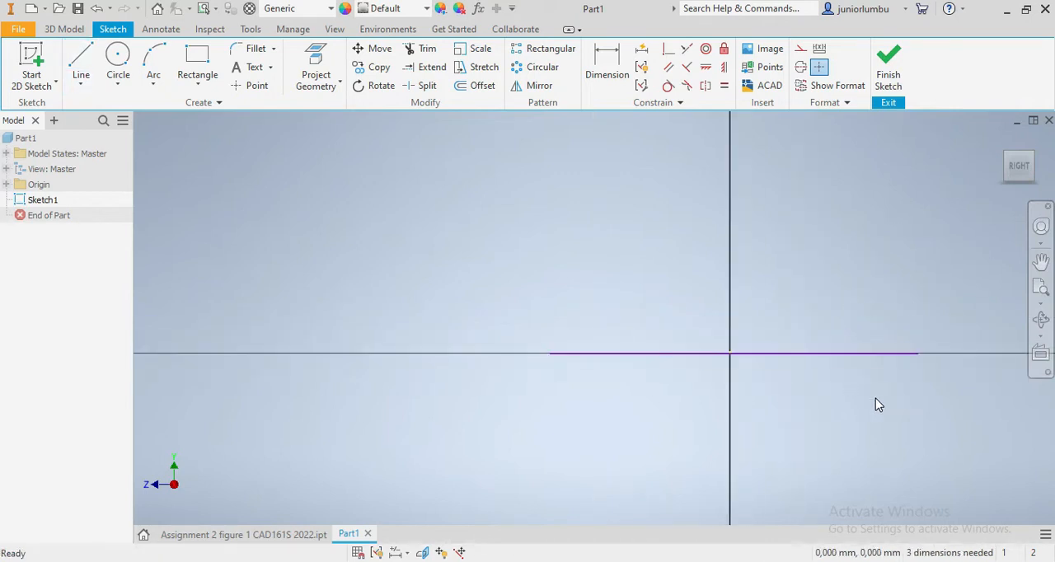
left_click(81, 63)
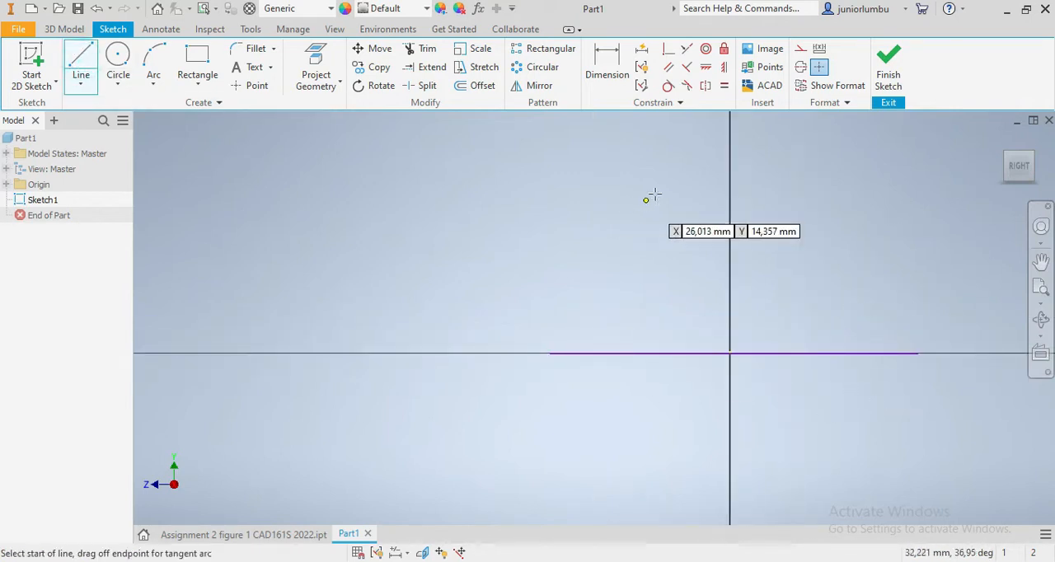
left_click(730, 161)
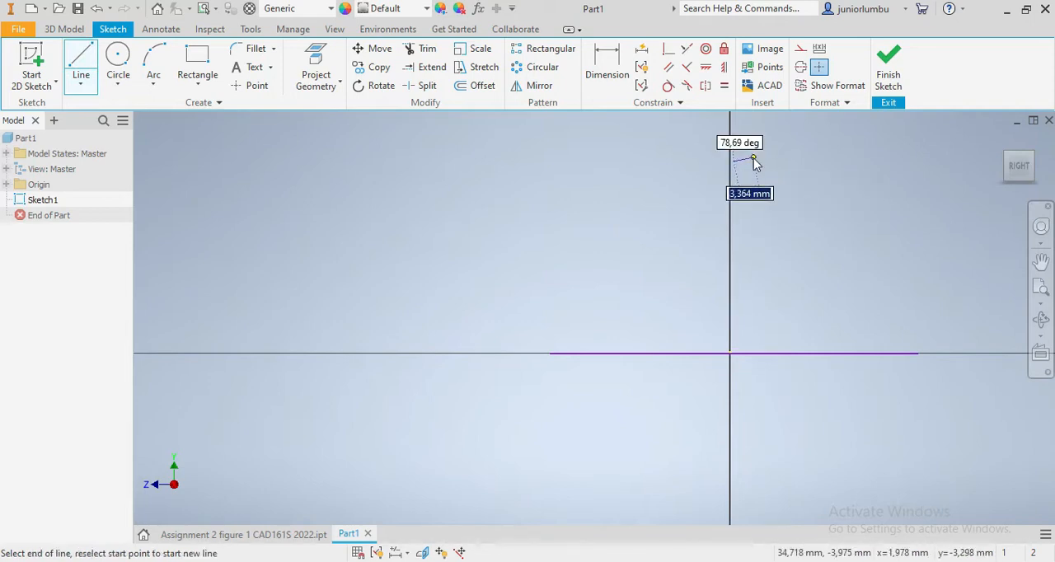
key("Escape")
- Draw a vertical line about 55 mm long through the origin, crossing the horizontal line
left_click(79, 68)
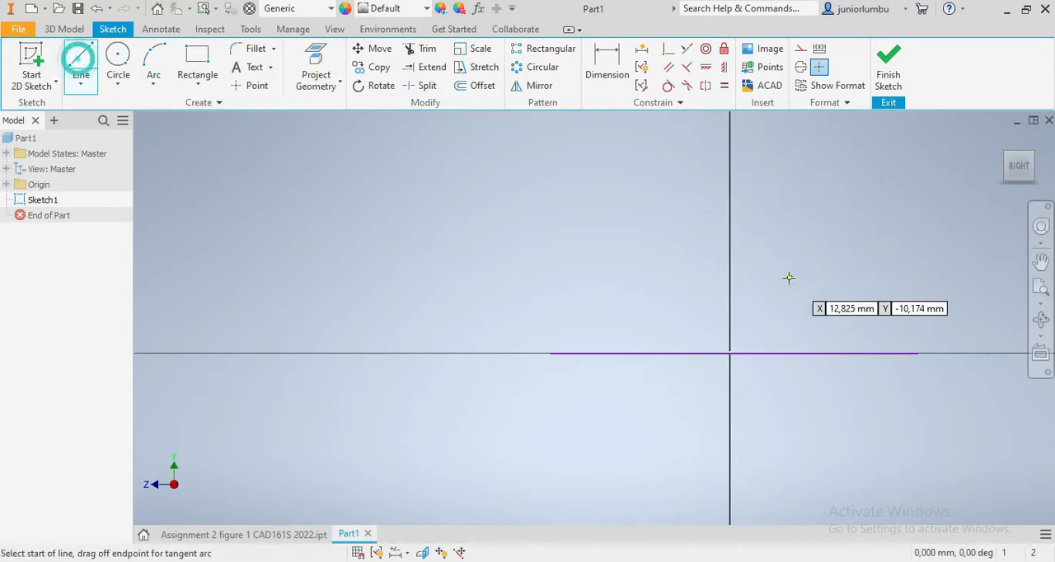
left_click(730, 199)
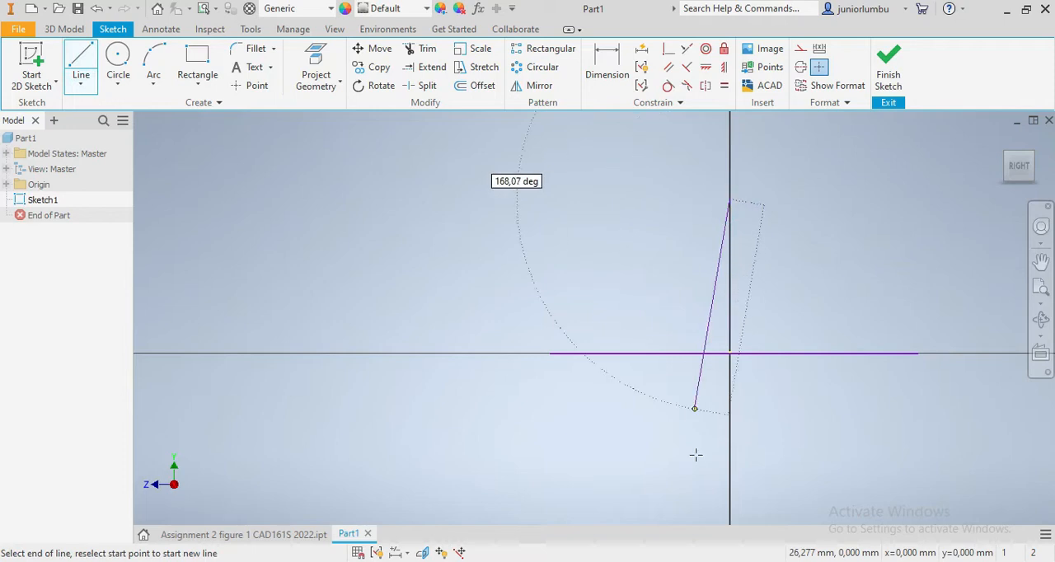
left_click(730, 518)
key("Escape")
scroll(766, 491, "up", 6)
scroll(780, 507, "down", 6)
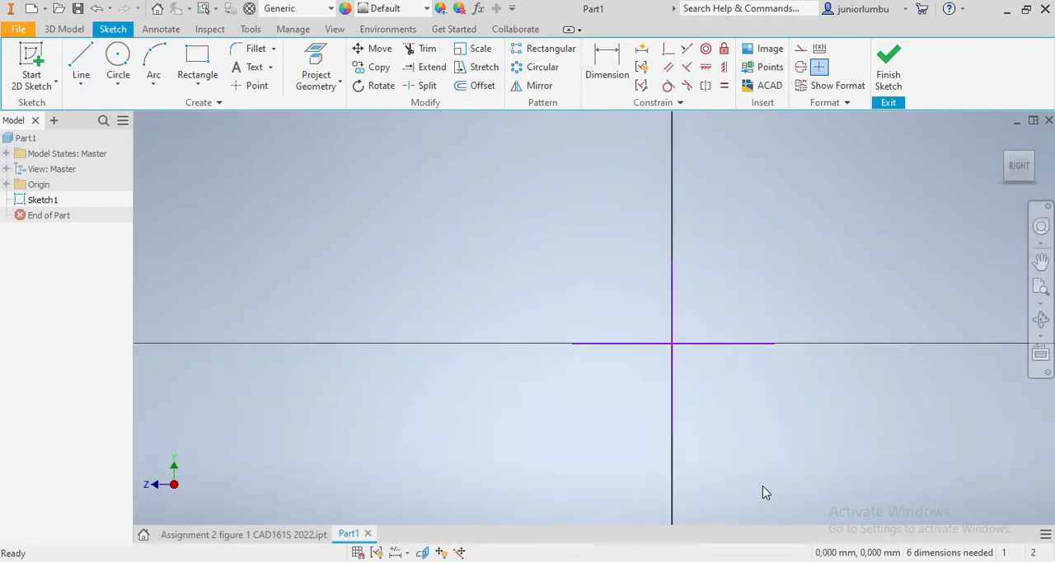
scroll(732, 354, "down", 3)
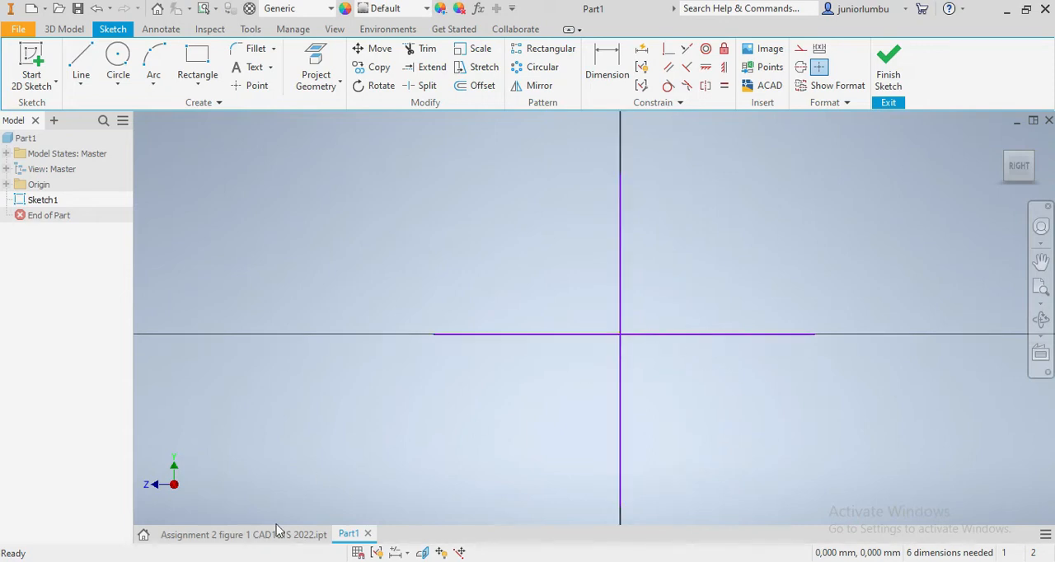
scroll(613, 356, "down", 3)
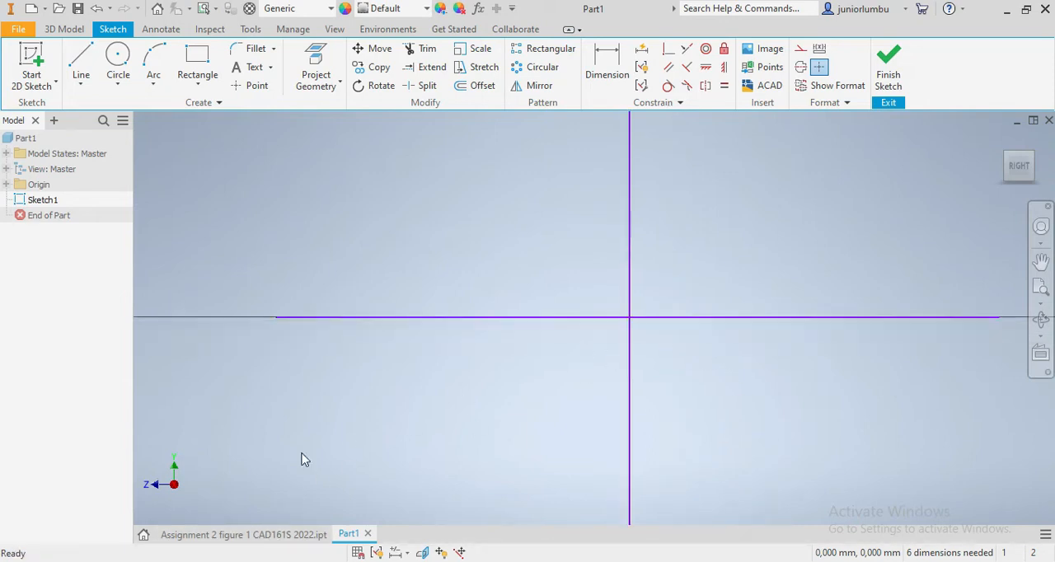
- Inspect the finished Assignment 2 figure 1 part from the Right view and return to the new part's sketch
left_click(234, 535)
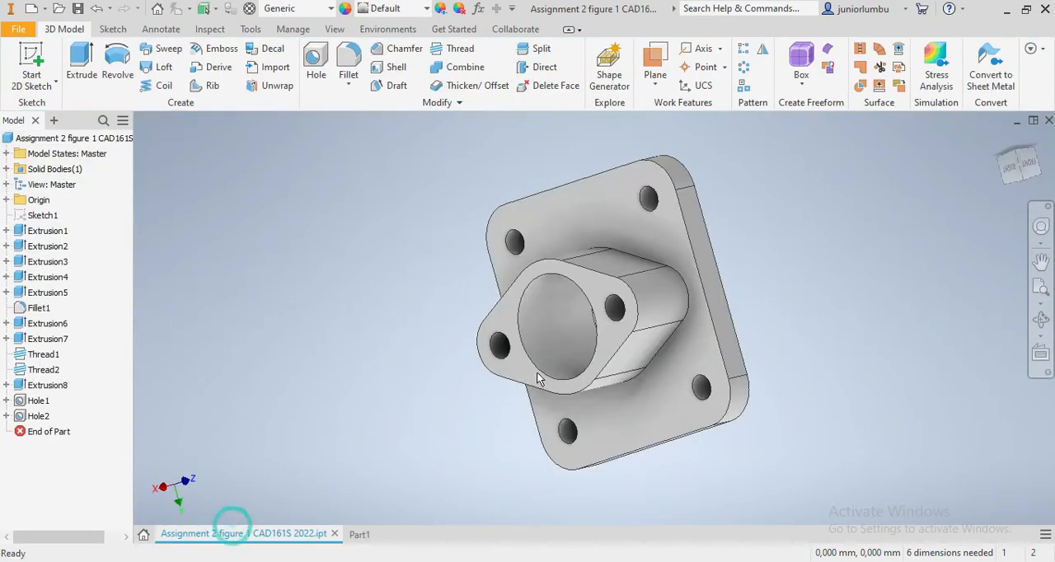
left_click(1009, 168)
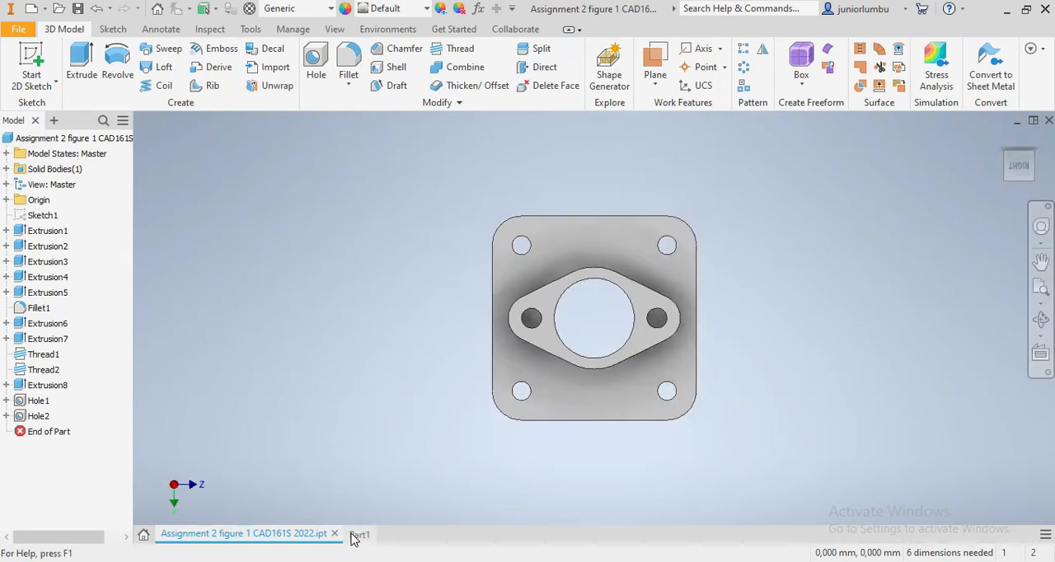
left_click(352, 535)
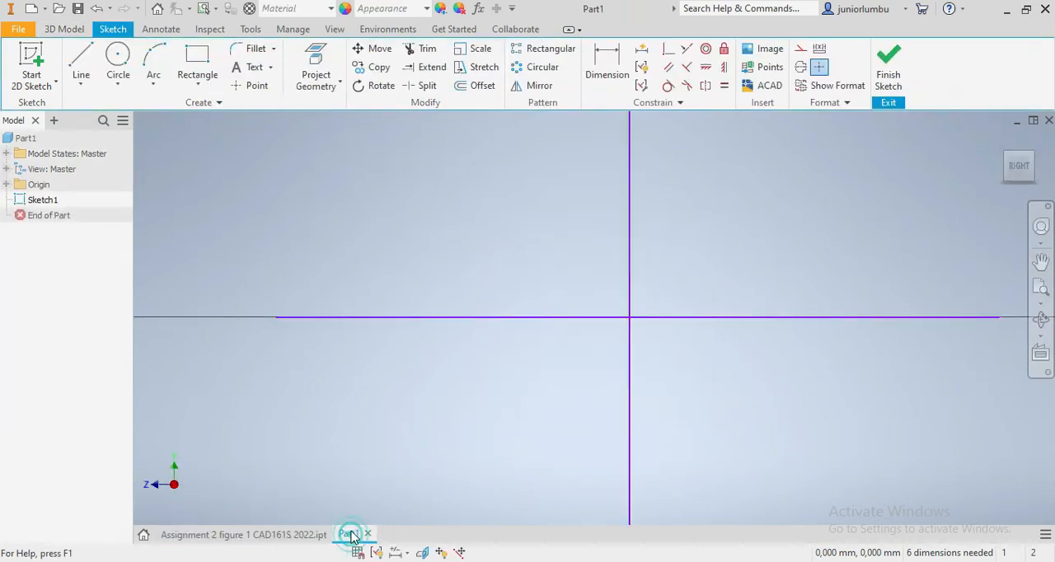
- Draw a circle about 16 mm in diameter at the origin and a smaller circle on the horizontal line on each side of it
left_click(120, 57)
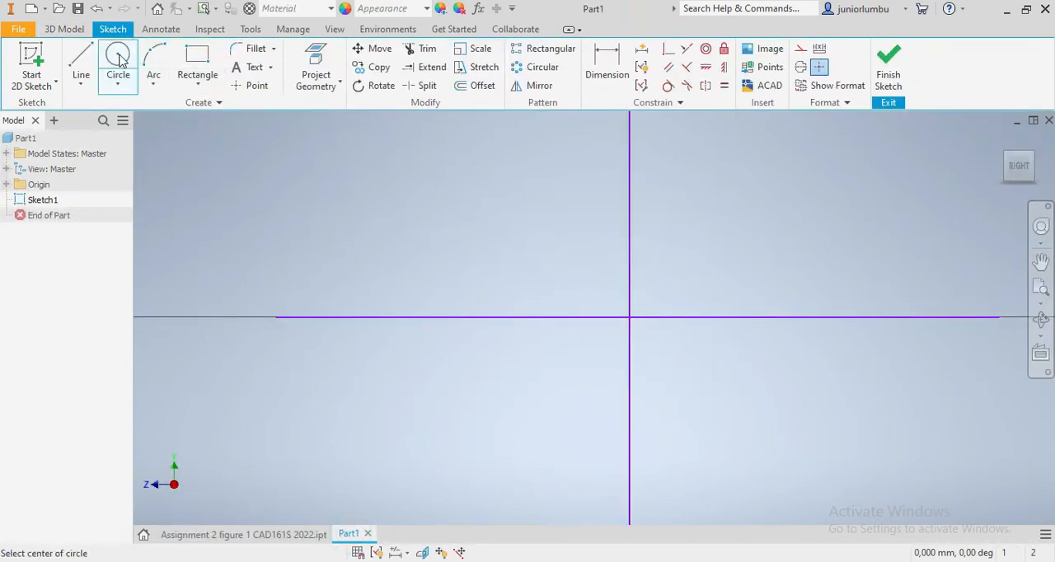
left_click(629, 318)
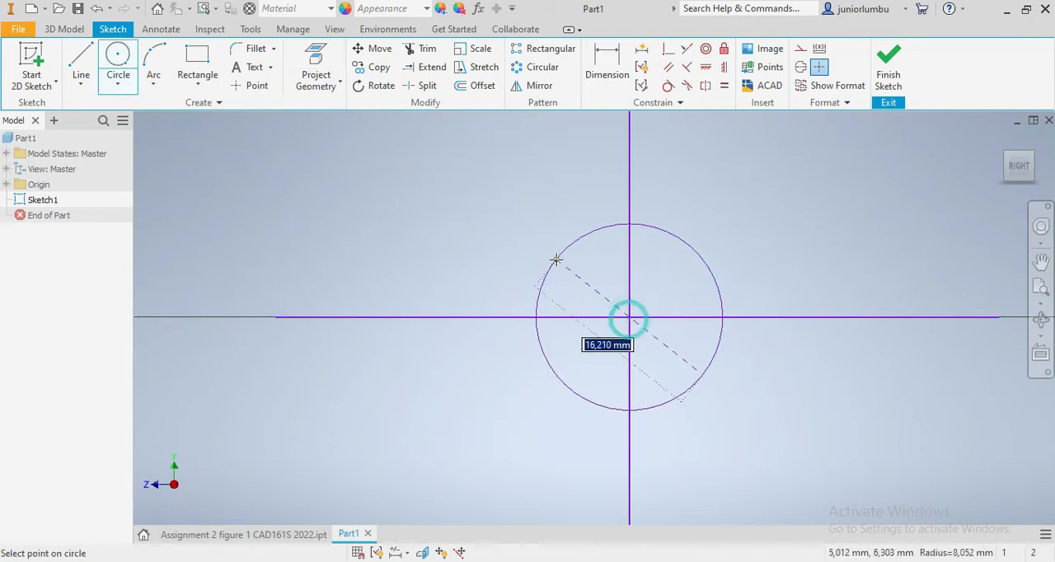
left_click(556, 259)
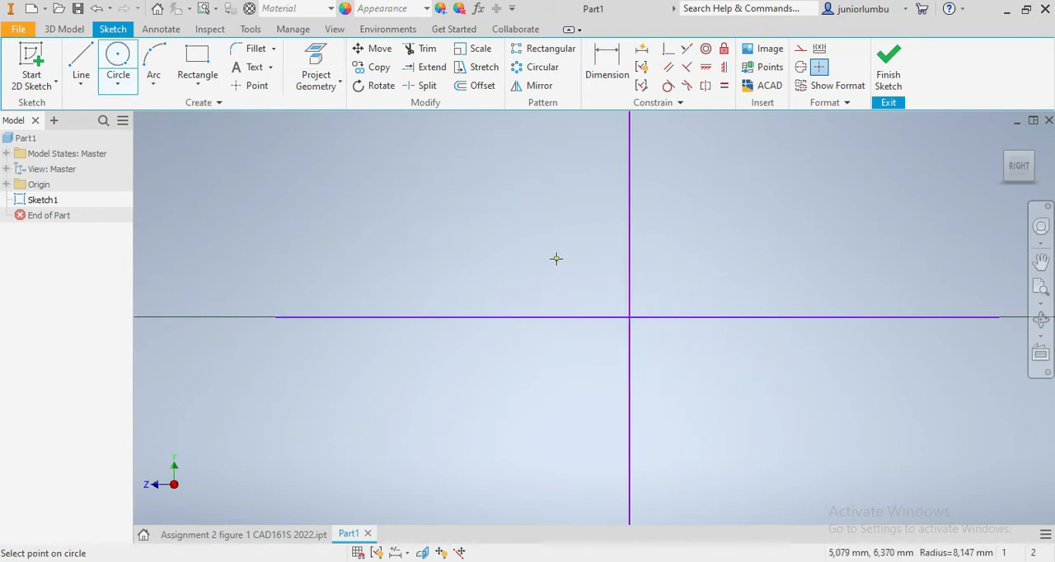
left_click(386, 318)
left_click(375, 295)
left_click(869, 317)
left_click(897, 347)
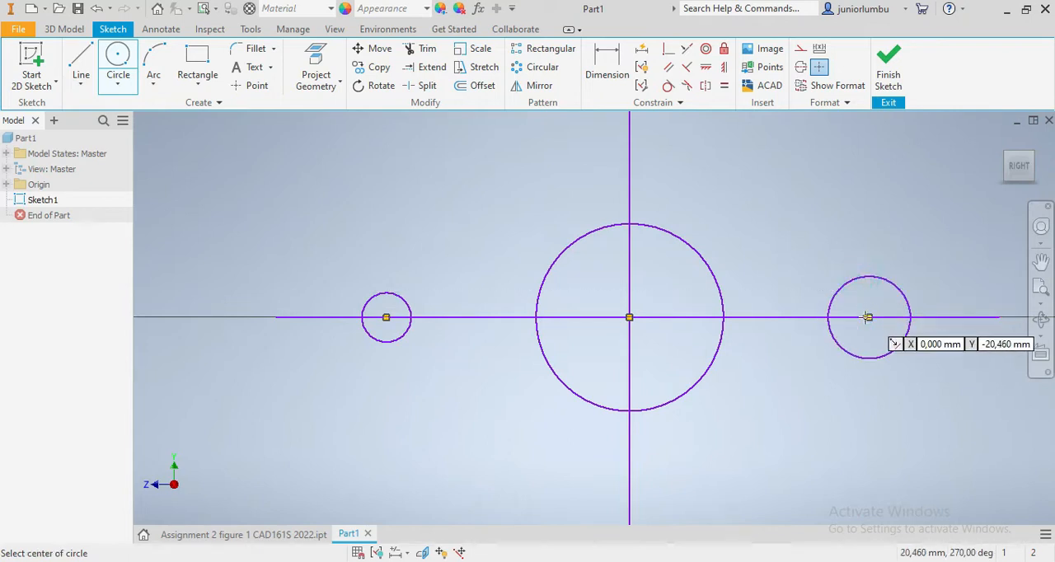
- Draw a larger concentric circle around each of the two side circles, about 10 mm in diameter around the right one
left_click(869, 318)
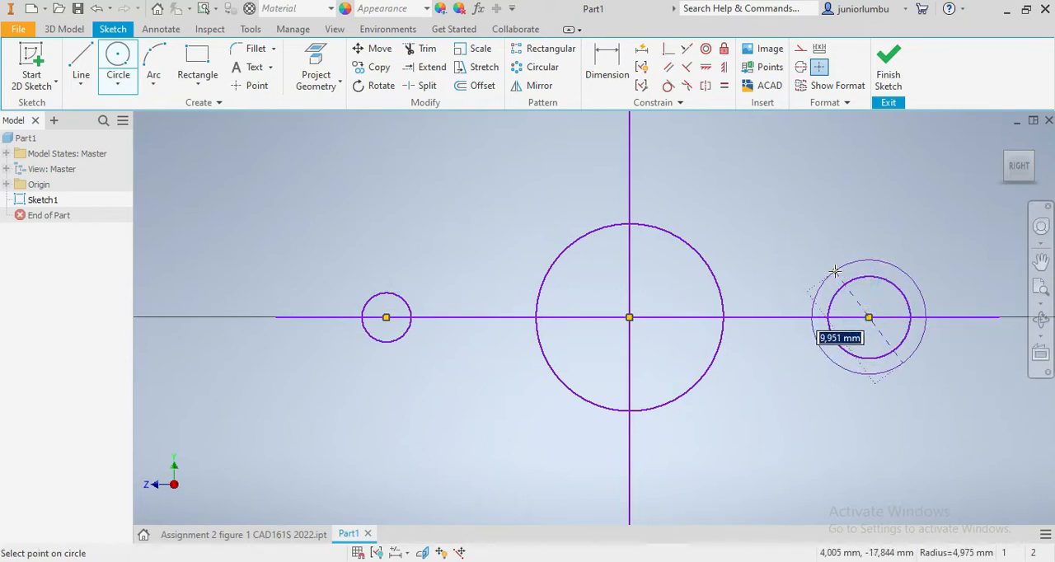
left_click(832, 268)
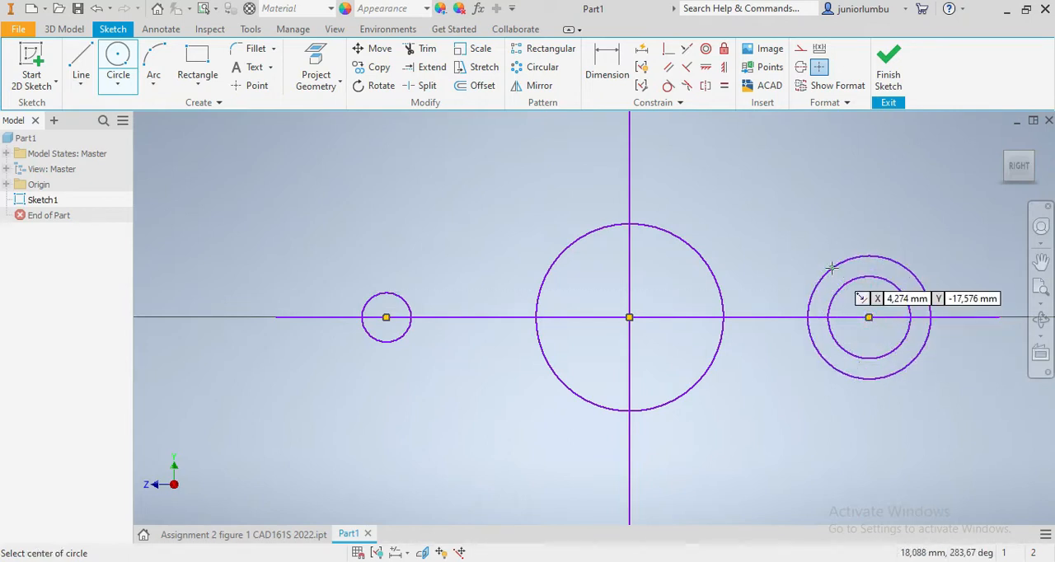
left_click(386, 318)
left_click(365, 278)
- Draw two larger concentric circles around the central circle, about 21 mm and 34 mm in diameter
left_click(629, 318)
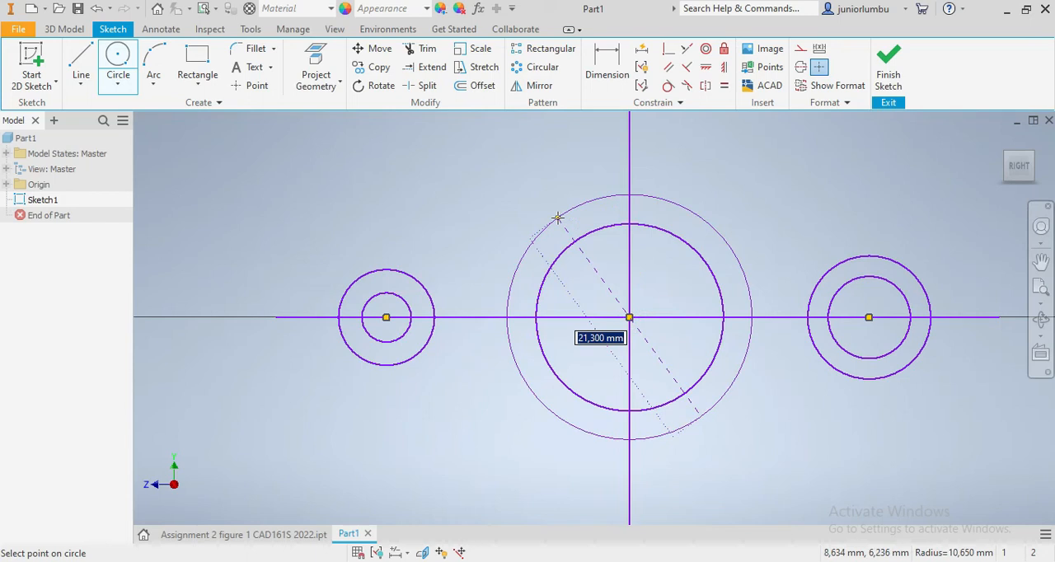
left_click(558, 212)
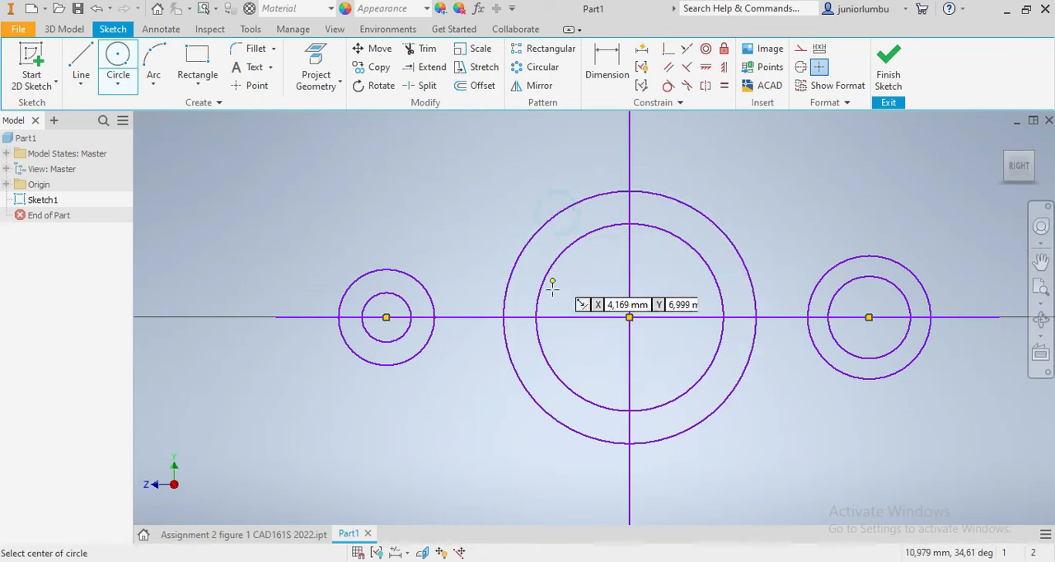
left_click(629, 317)
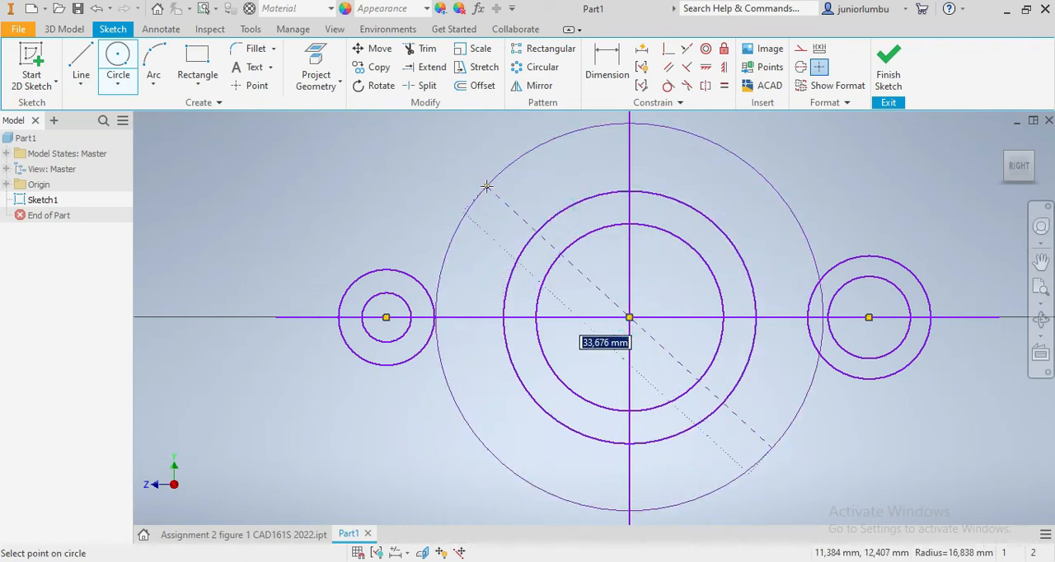
left_click(486, 187)
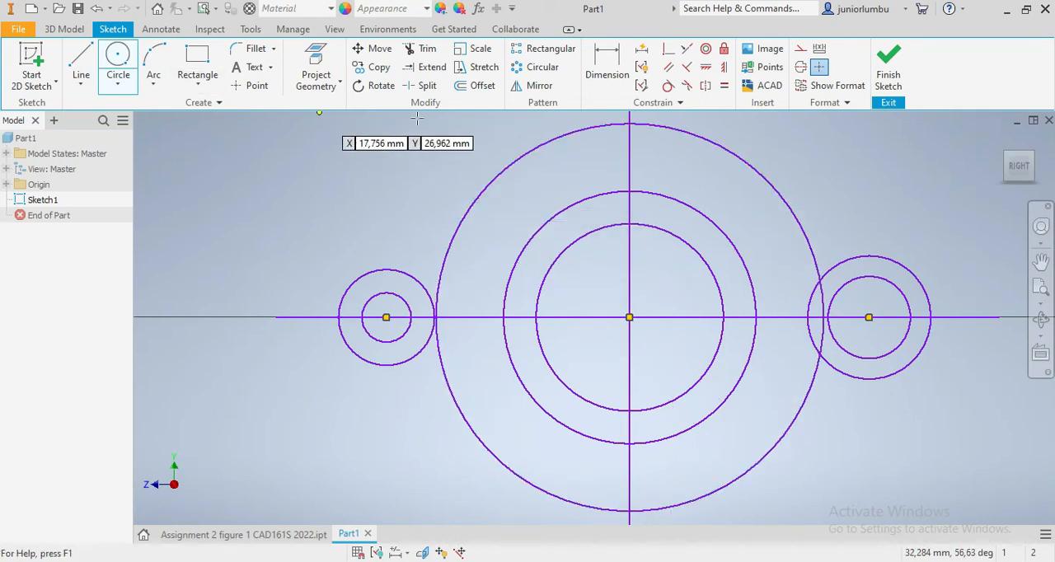
- Dimension the horizontal distance from the left circles' centre to the origin as 43 mm
left_click(607, 69)
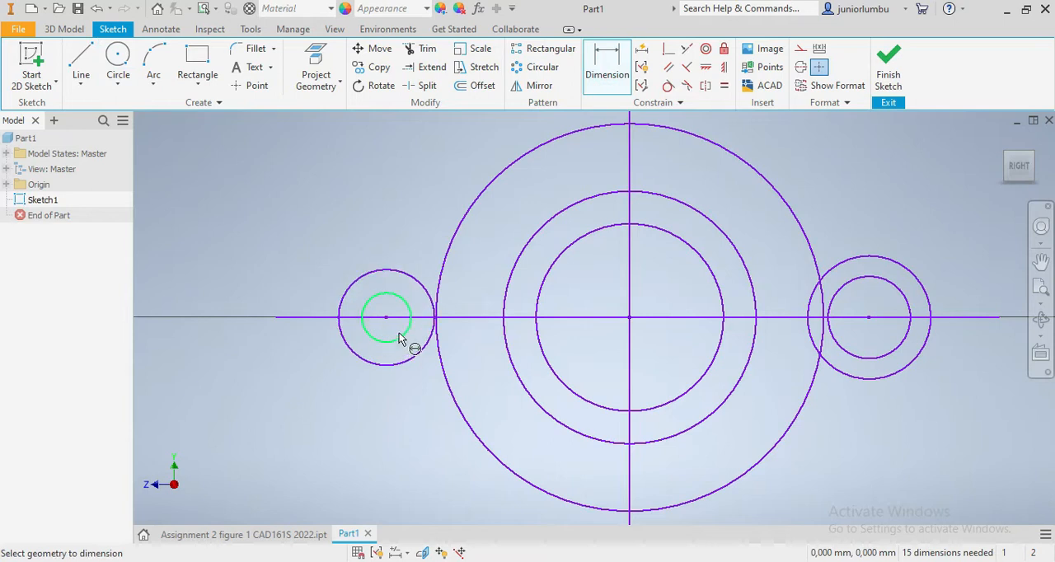
left_click(391, 324)
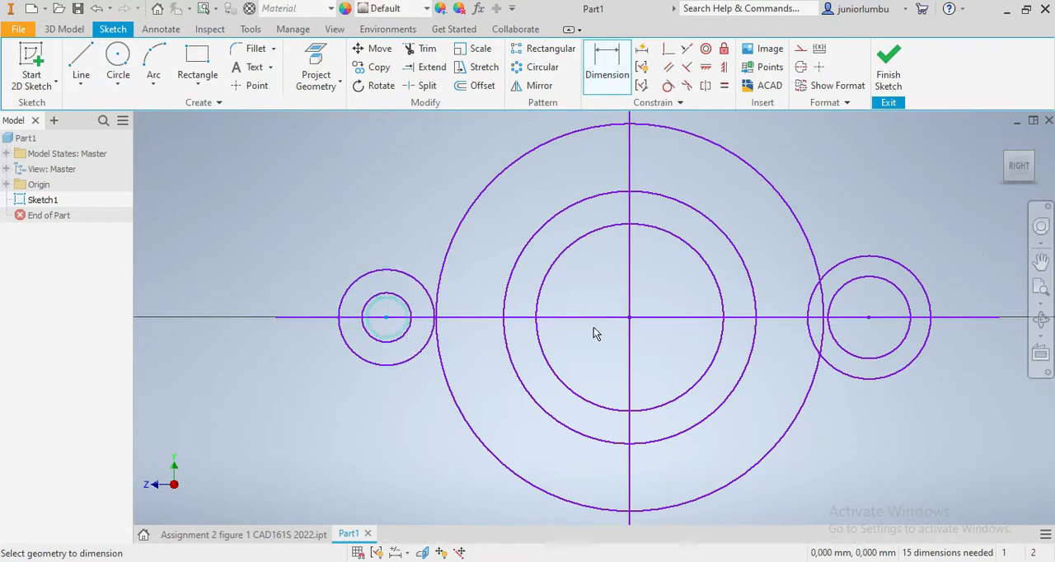
left_click(630, 320)
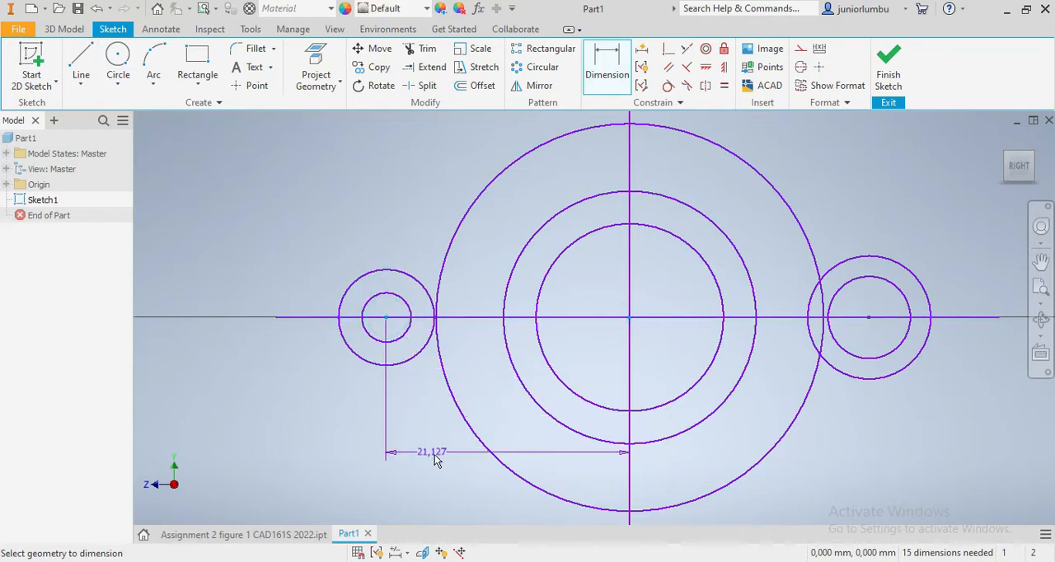
left_click(433, 456)
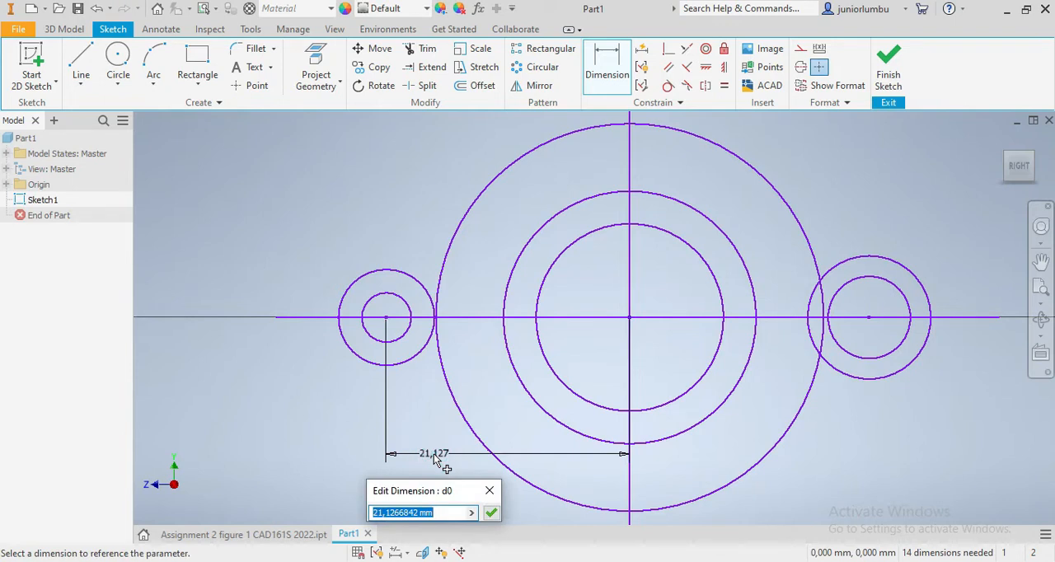
key("Return")
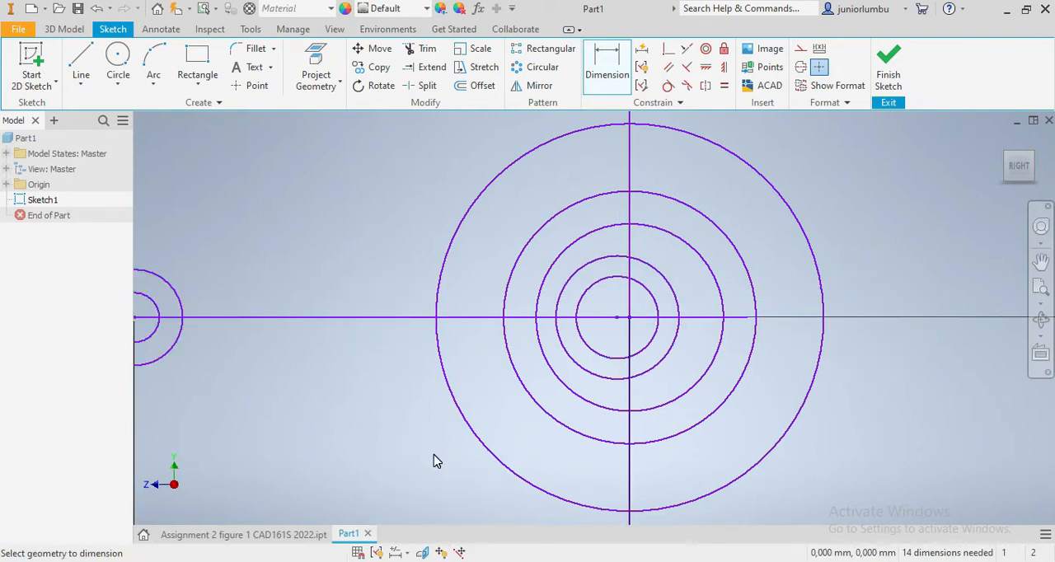
scroll(437, 462, "down", 5)
scroll(464, 459, "up", 4)
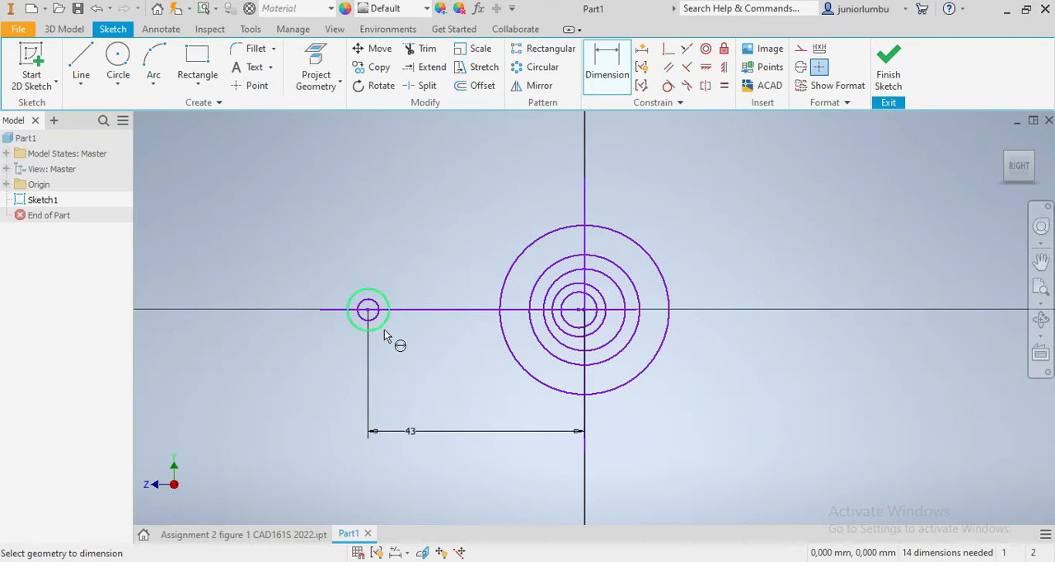
- Dimension the horizontal distance between the centres of the two side circle pairs as 86 mm
scroll(536, 329, "up", 3)
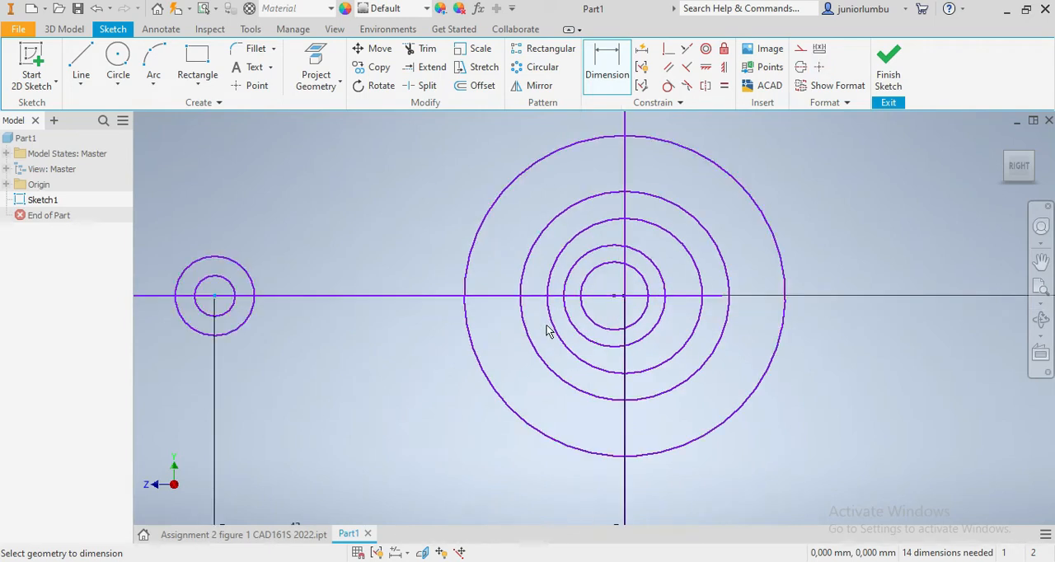
left_click(616, 298)
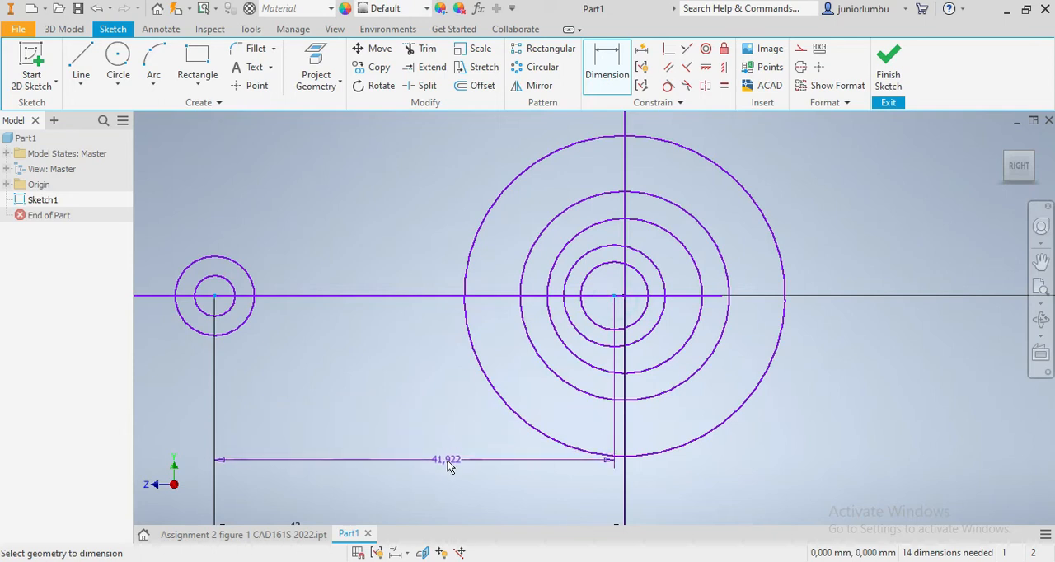
left_click(440, 476)
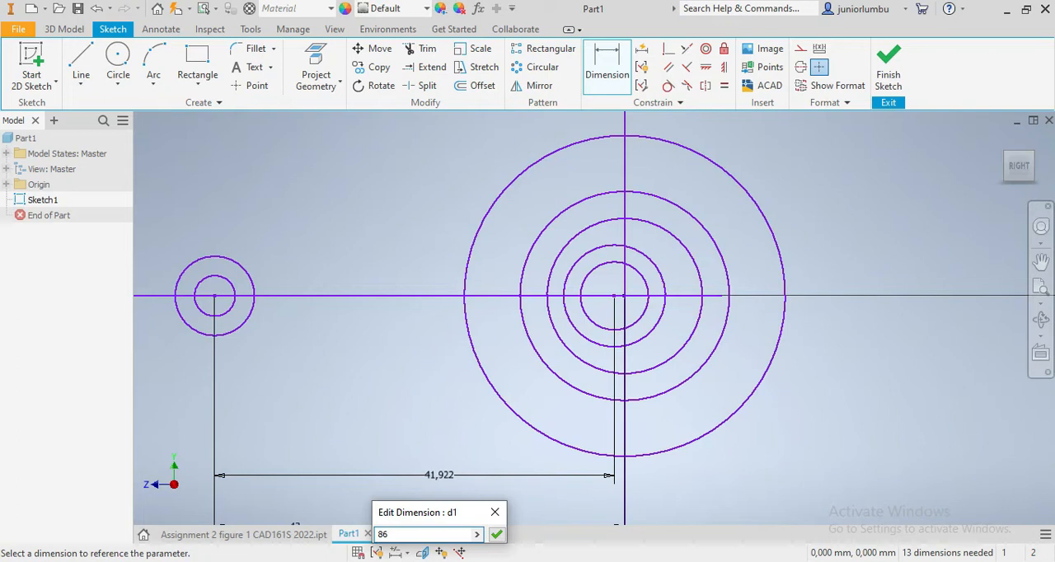
key("Return")
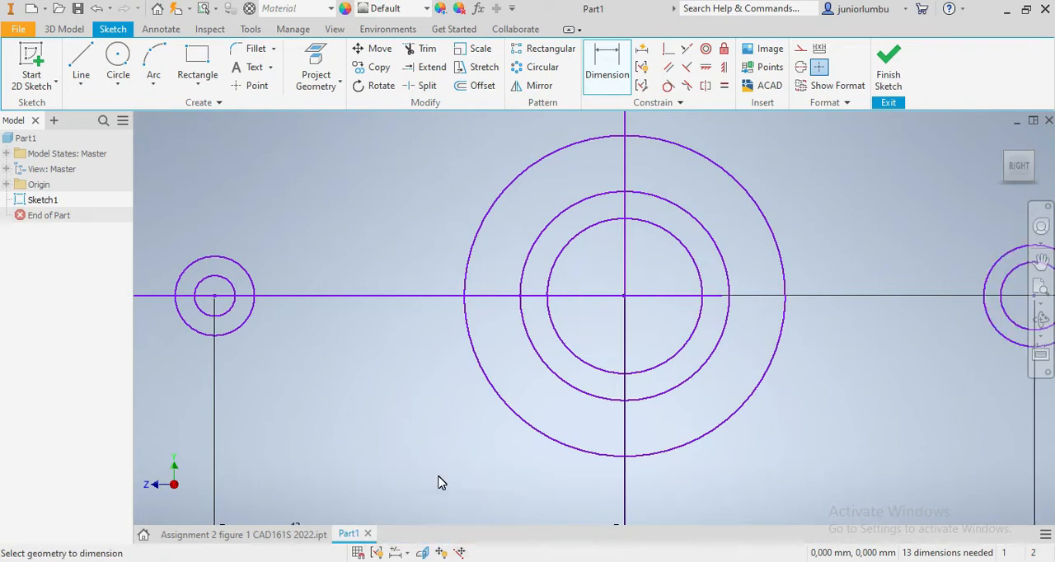
scroll(445, 461, "down", 6)
scroll(474, 478, "up", 5)
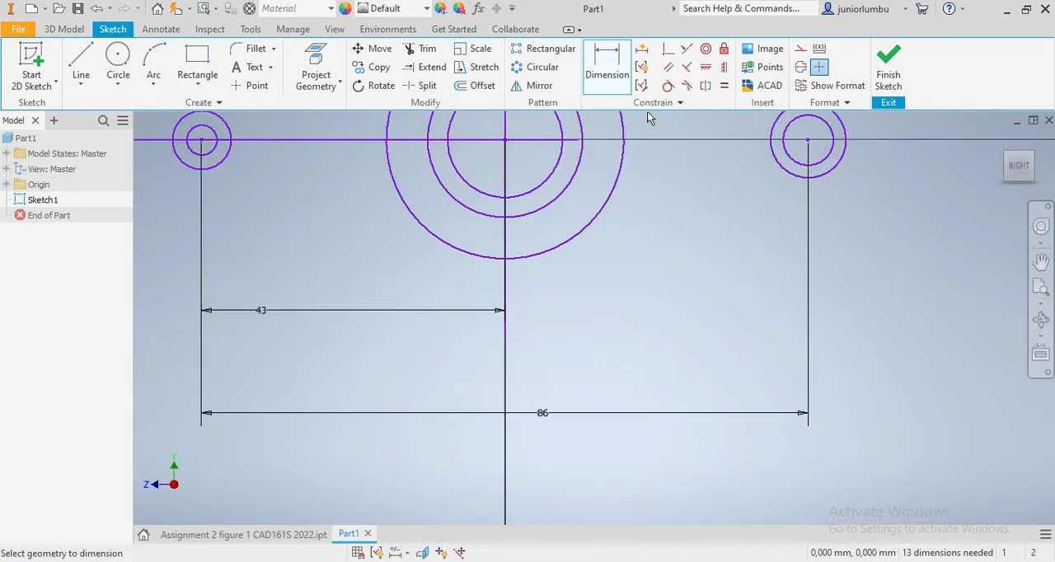
scroll(627, 174, "down", 3)
scroll(553, 157, "down", 5)
scroll(561, 188, "up", 5)
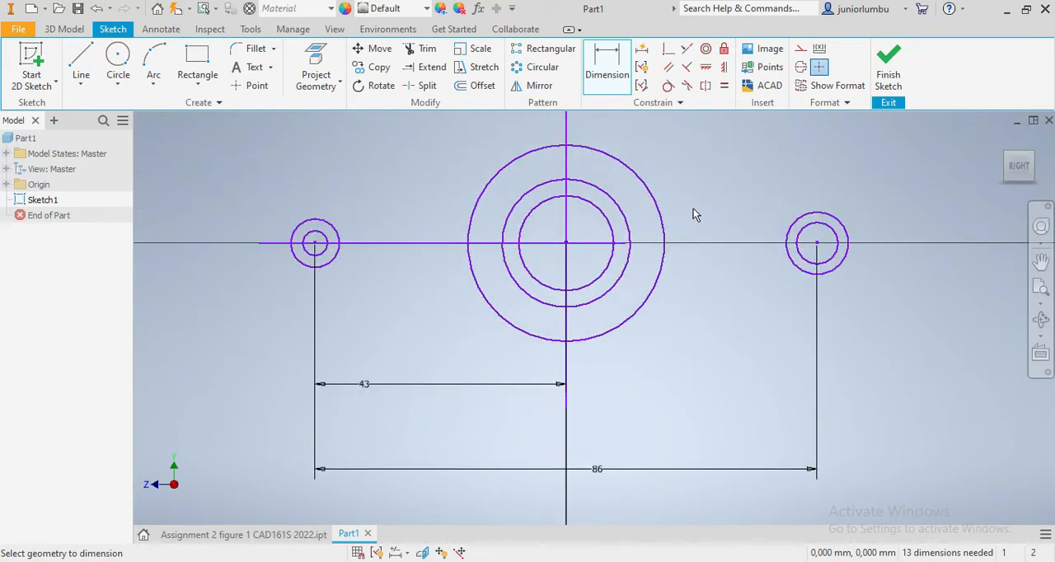
- Dimension the diameter of the outermost central circle as 120 mm
left_click(616, 56)
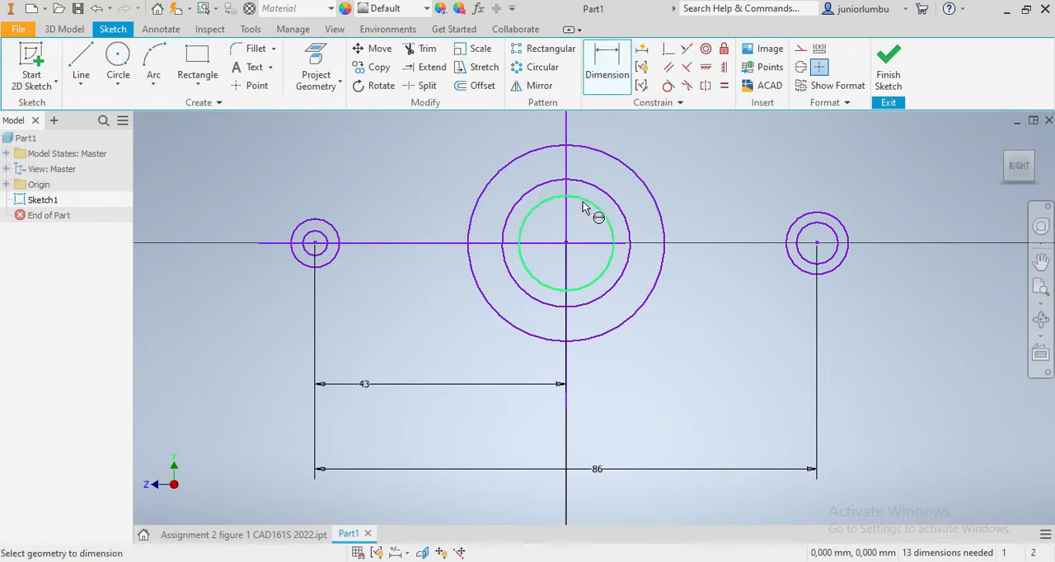
left_click(612, 162)
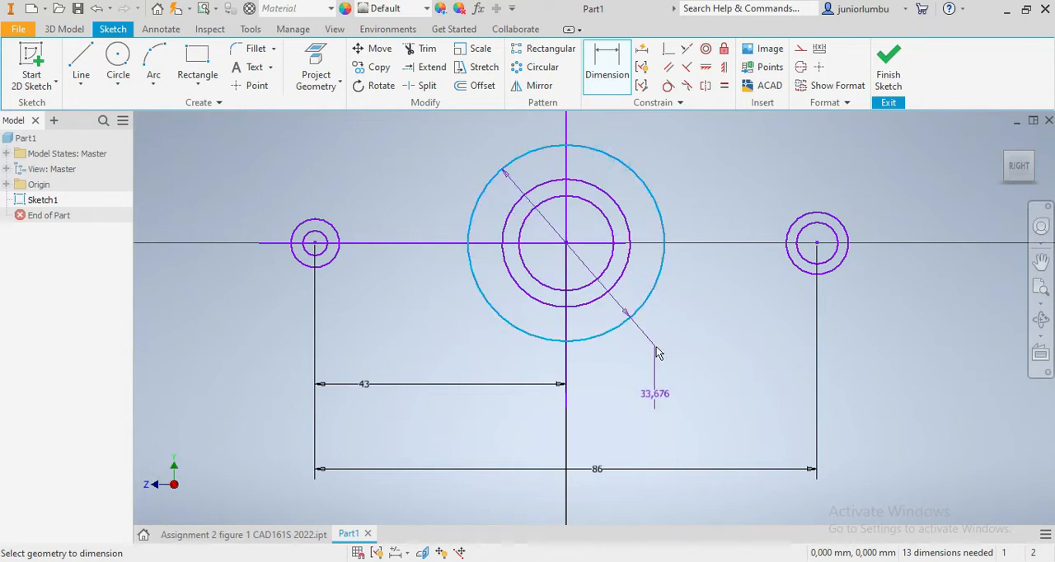
left_click(692, 348)
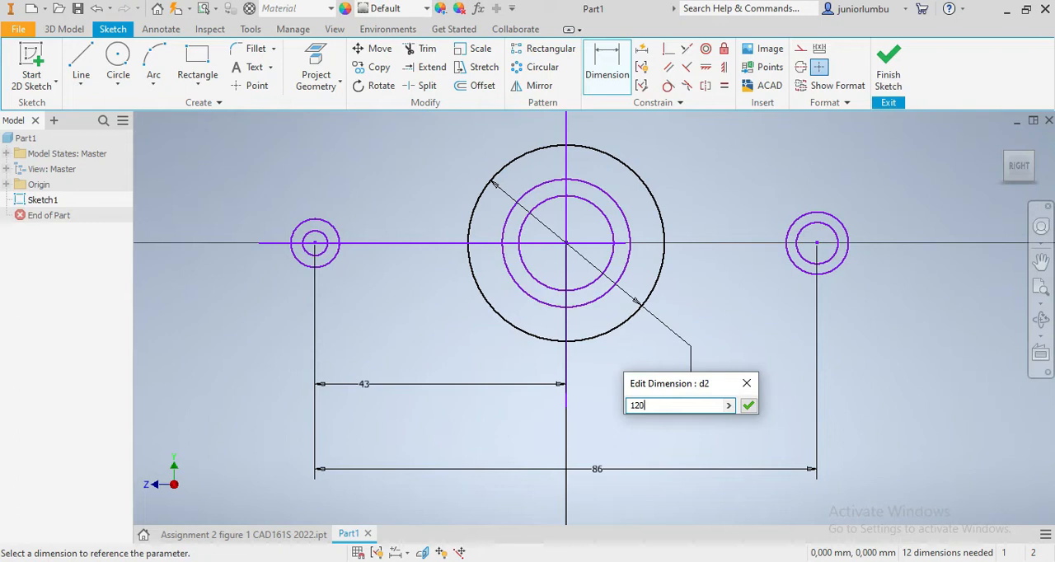
key("Return")
scroll(691, 347, "down", 8)
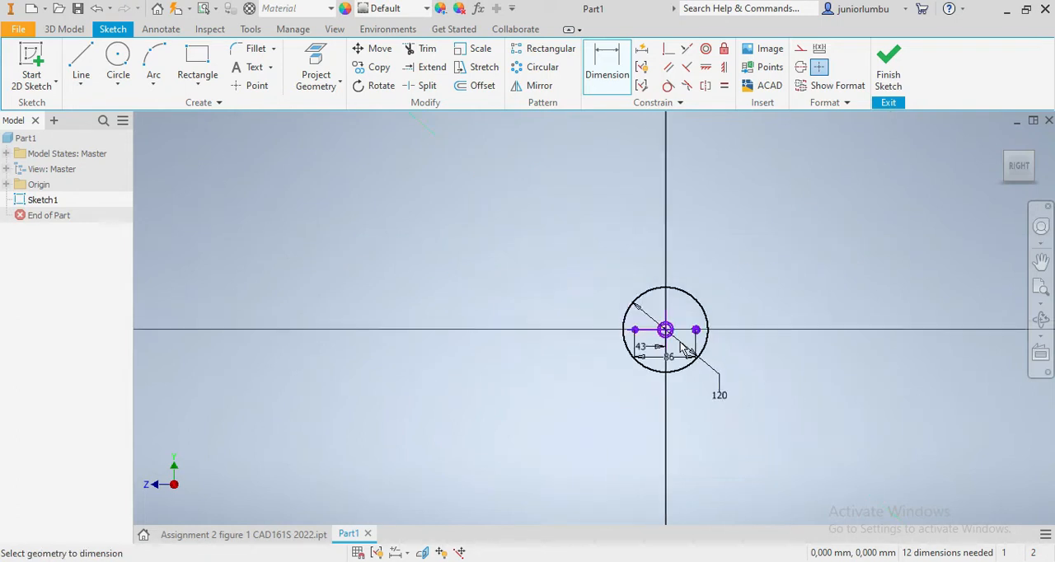
scroll(742, 370, "up", 5)
scroll(761, 344, "down", 4)
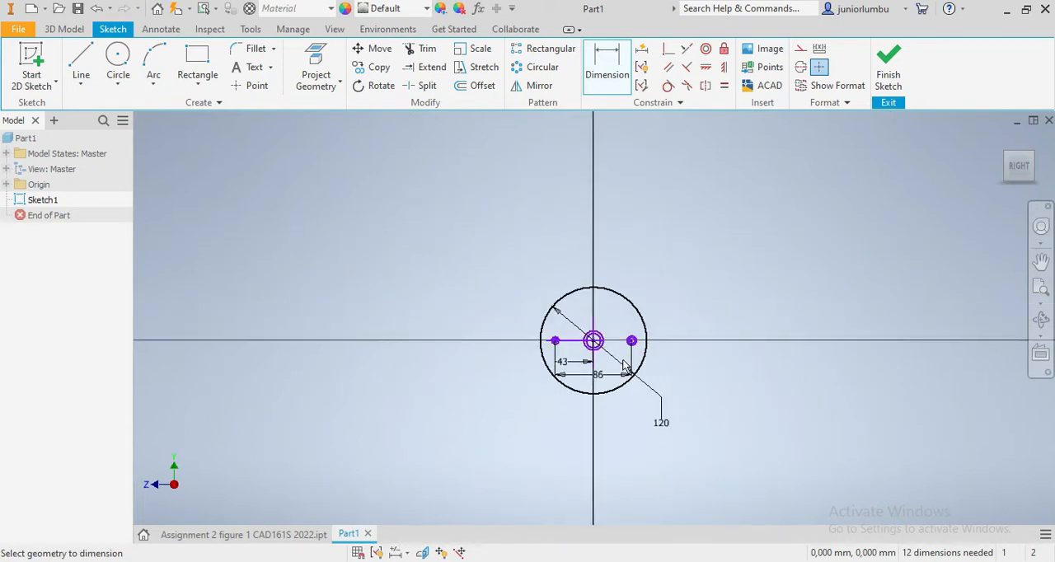
scroll(566, 318, "up", 4)
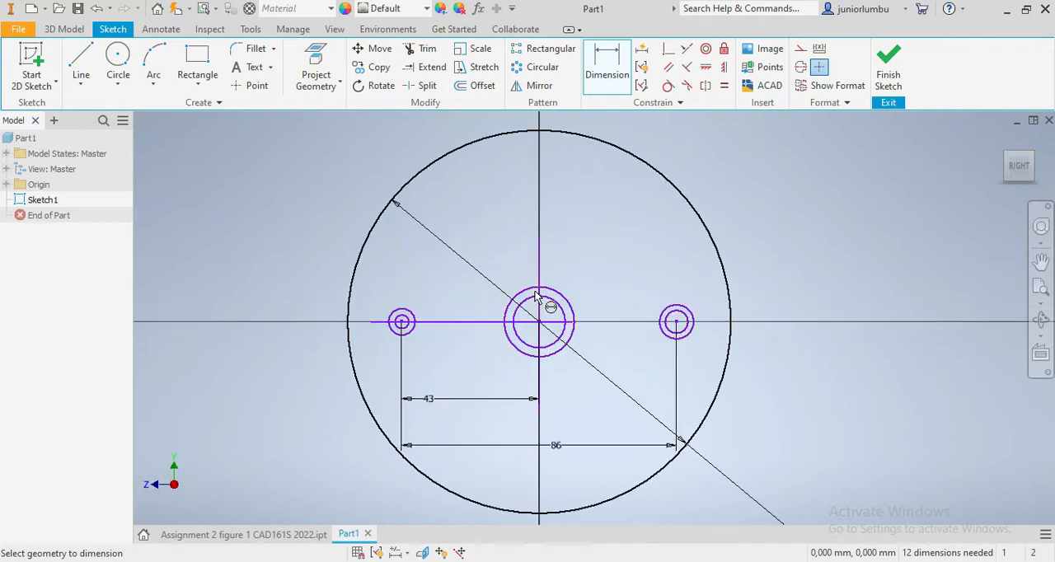
- Dimension the diameter of the middle concentric circle around the origin as 70 mm
mouse_move(560, 322)
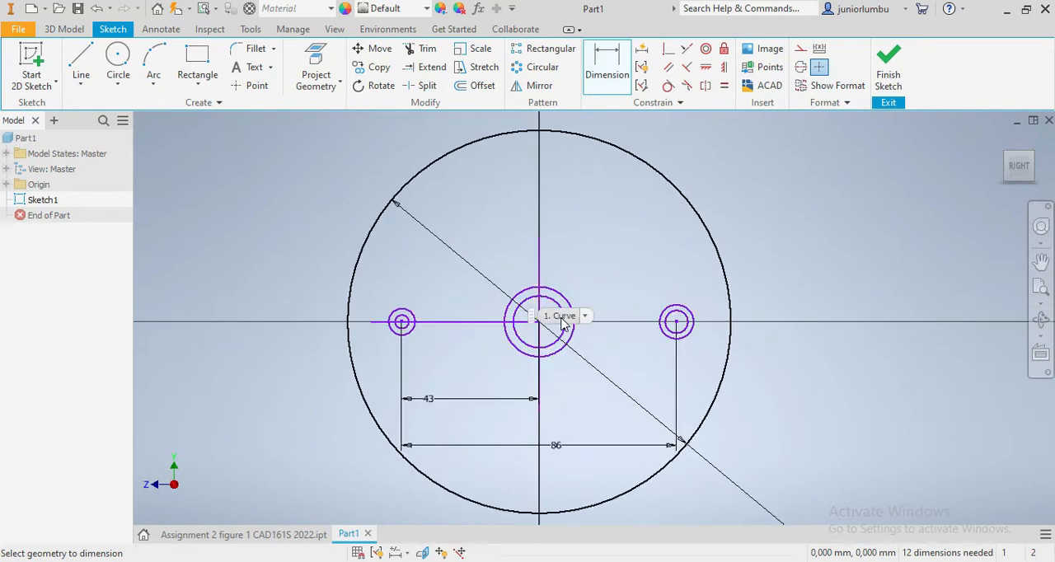
scroll(565, 324, "up", 2)
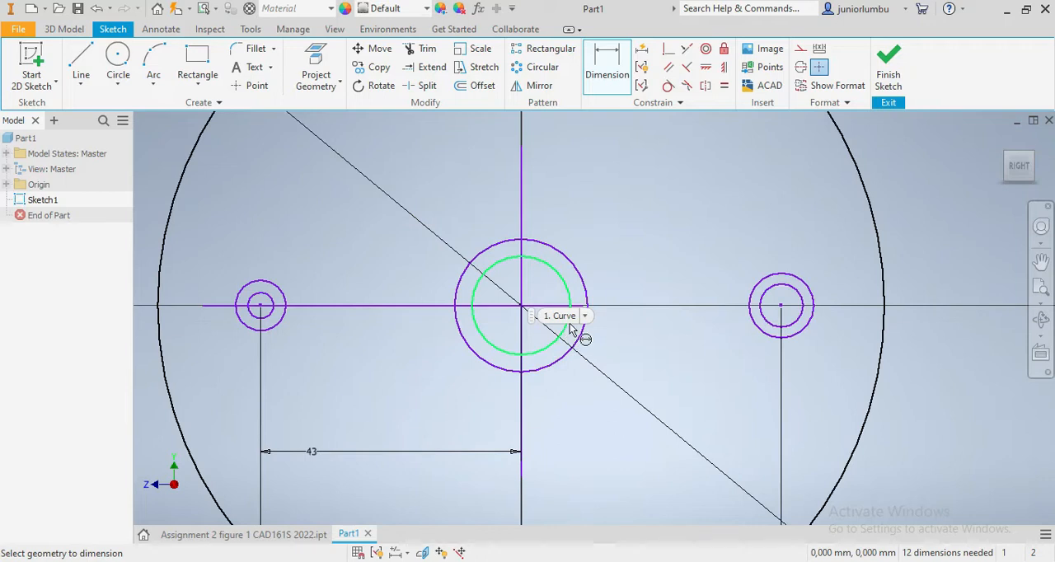
left_click(587, 300)
left_click(624, 243)
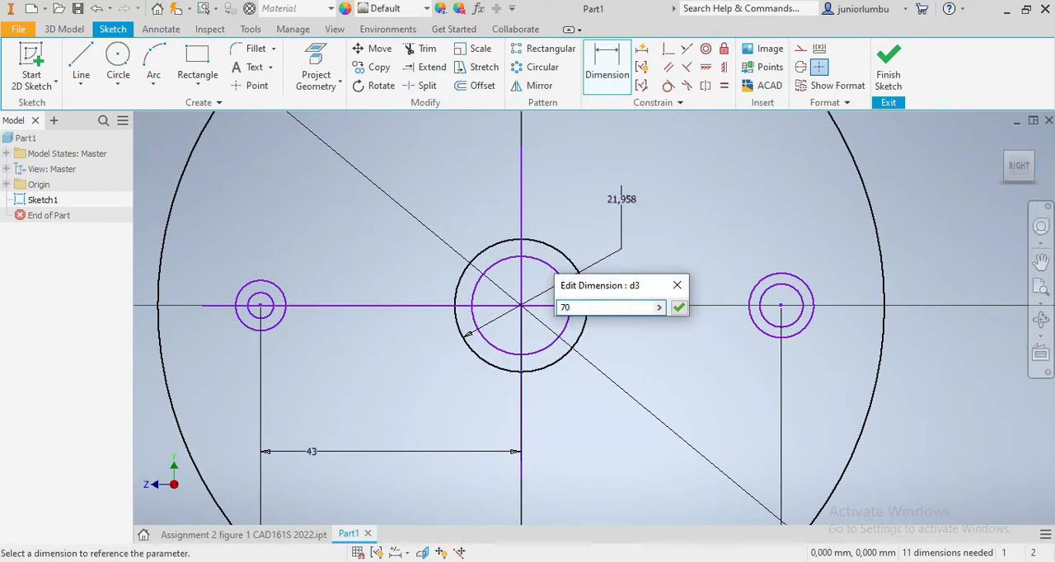
key("Return")
scroll(624, 253, "down", 3)
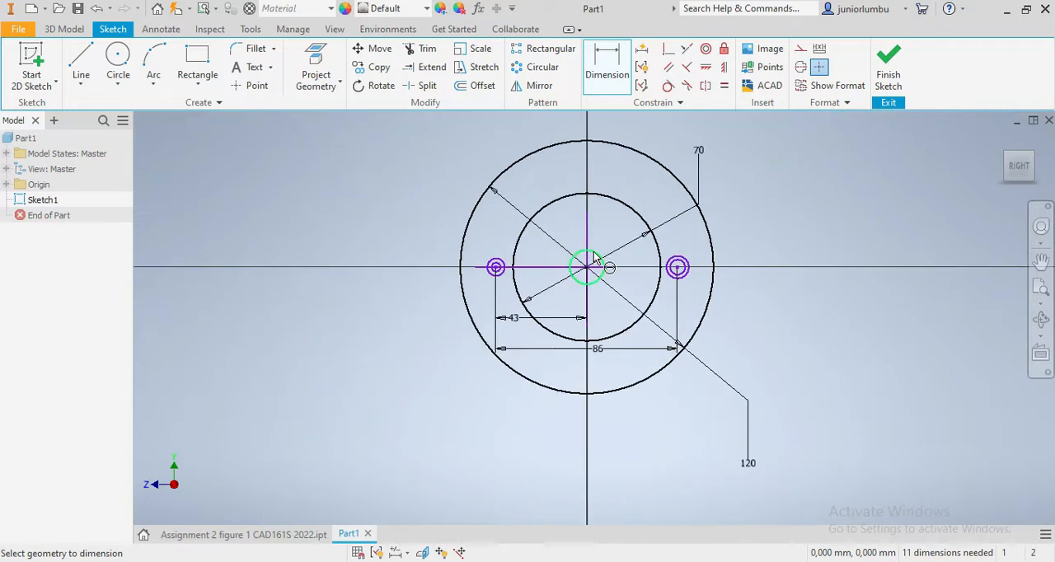
- Dimension the diameter of the innermost circle at the origin as 55 mm
left_click(593, 251)
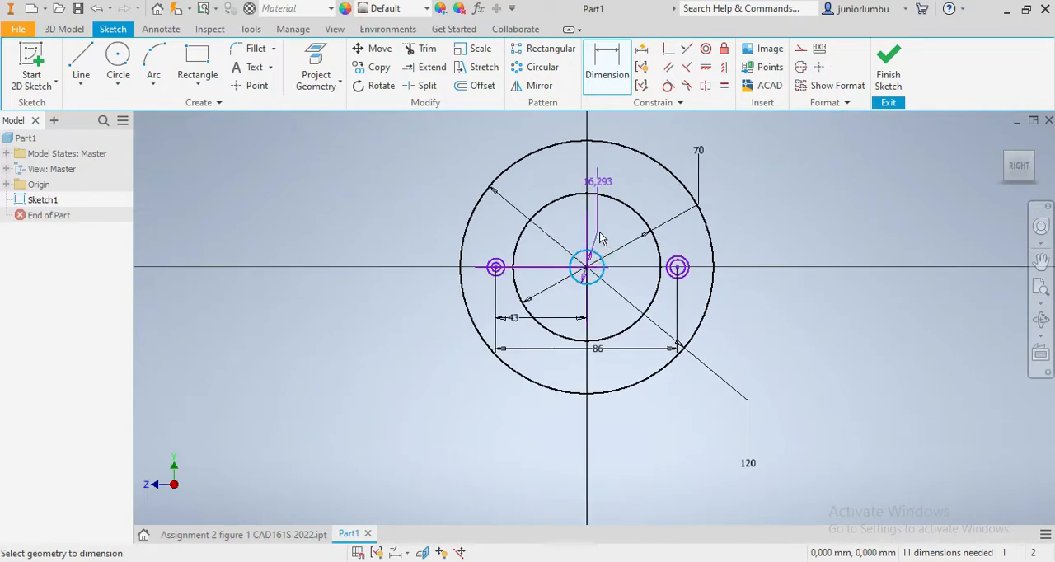
left_click(646, 290)
type("55")
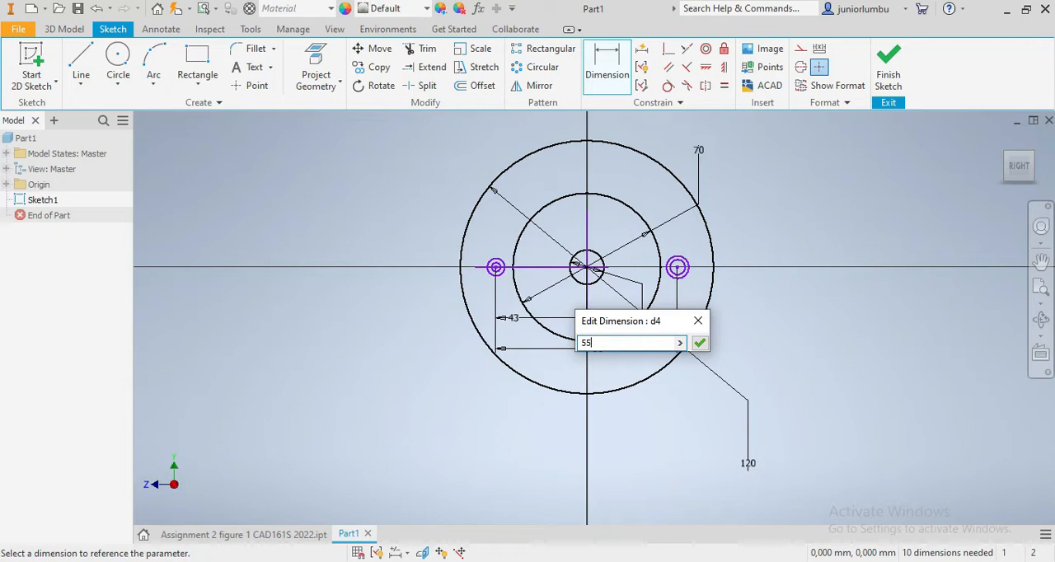
key("Return")
scroll(636, 258, "up", 3)
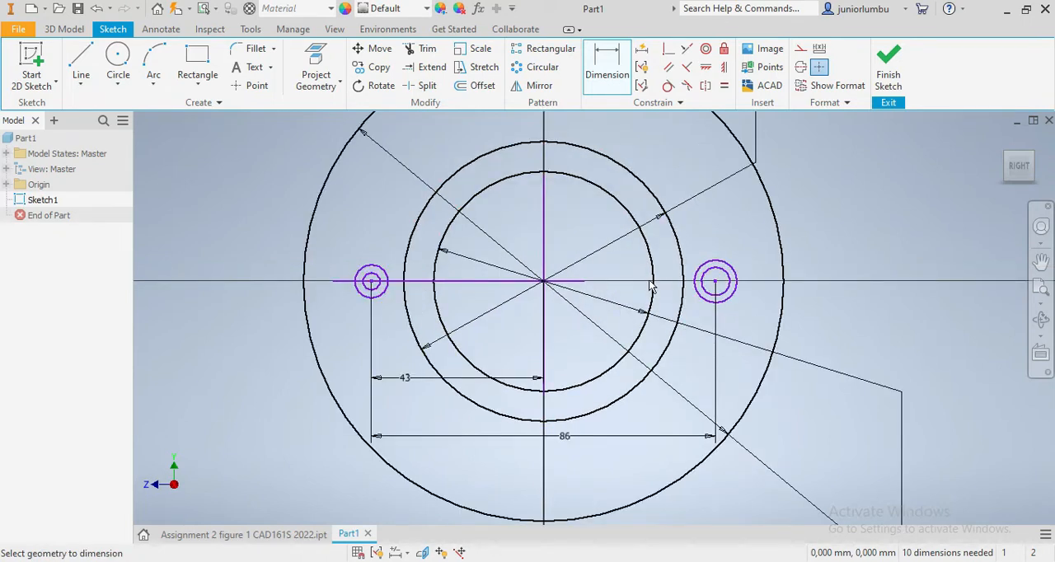
- Apply equal constraints between the two inner side circles and between the two outer side circles
key("equal")
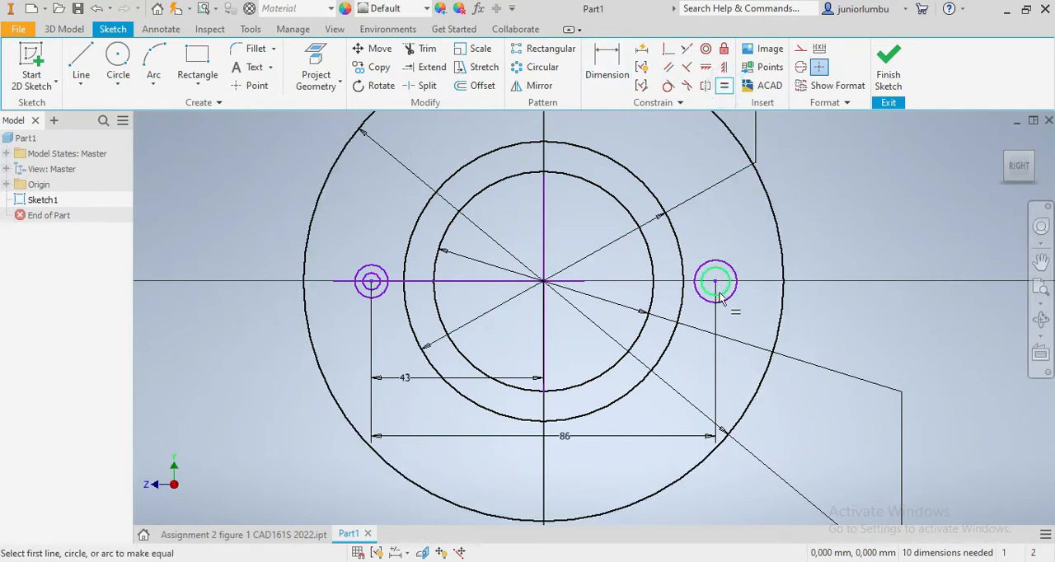
left_click(721, 294)
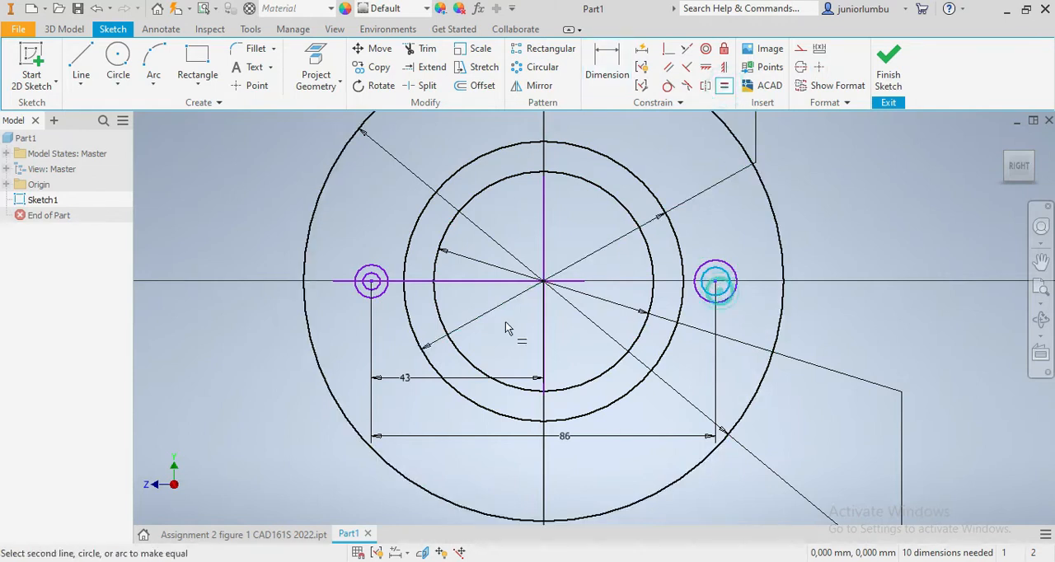
left_click(380, 290)
scroll(391, 309, "up", 3)
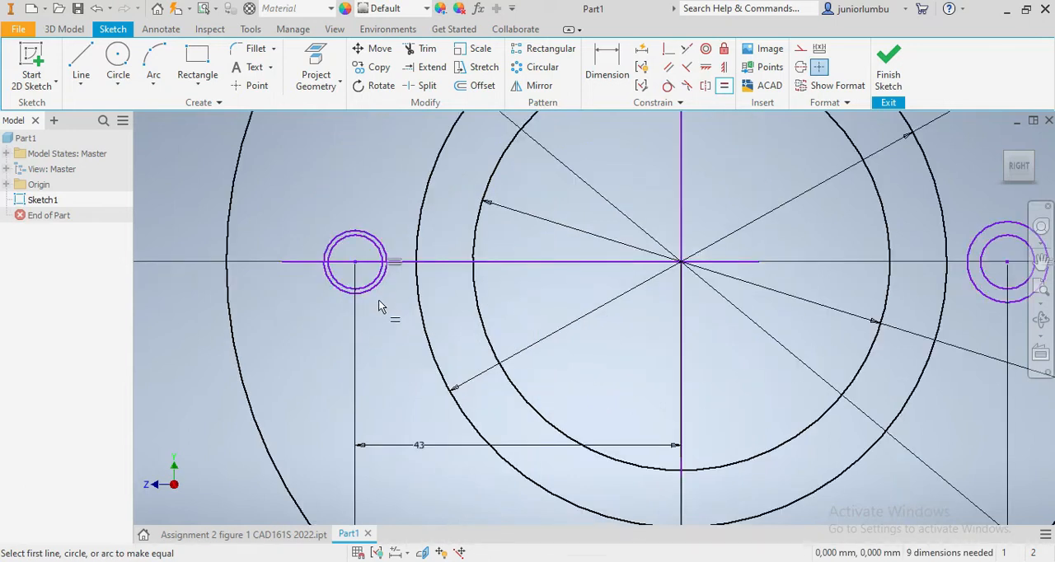
left_click(377, 295)
scroll(382, 301, "down", 2)
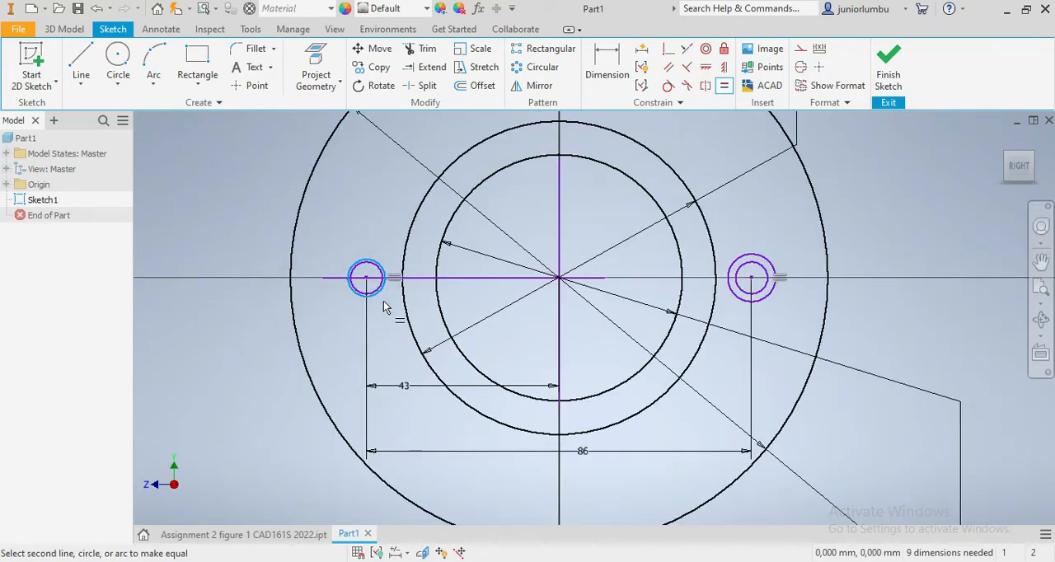
left_click(758, 307)
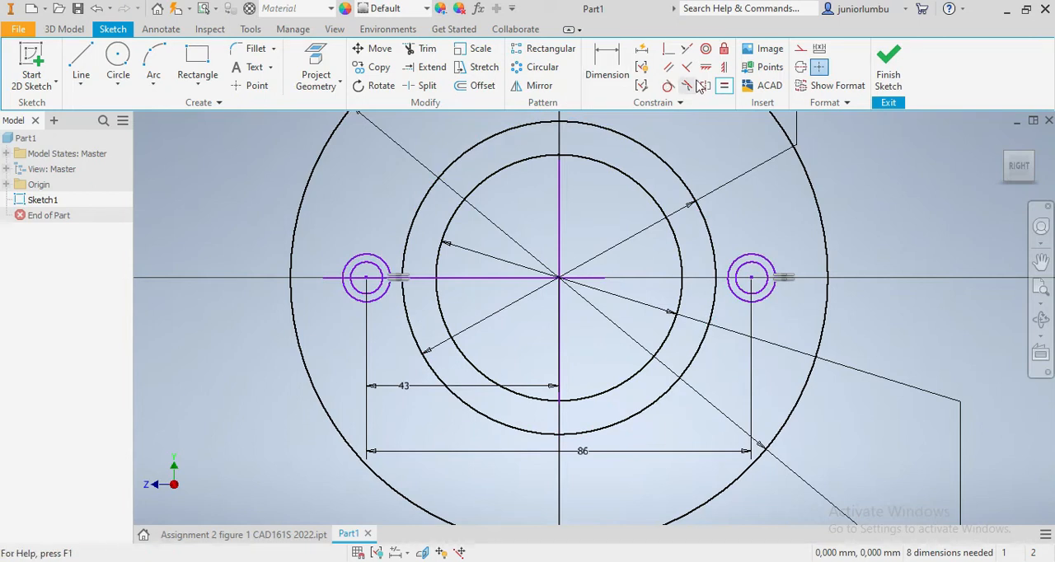
- Dimension the outer circle of the left side pair with a diameter of 32 mm
left_click(601, 66)
left_click(377, 297)
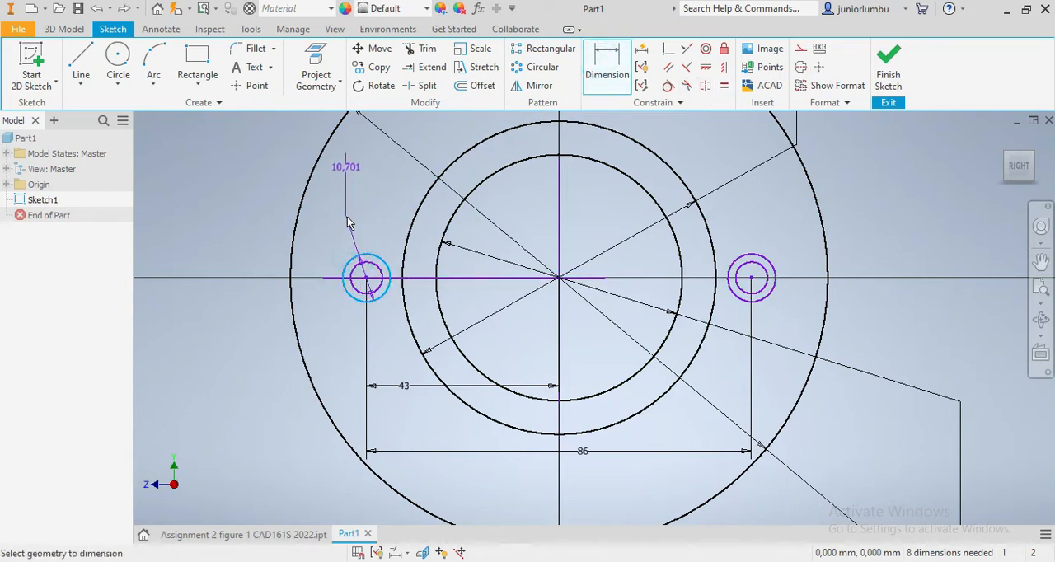
left_click(327, 247)
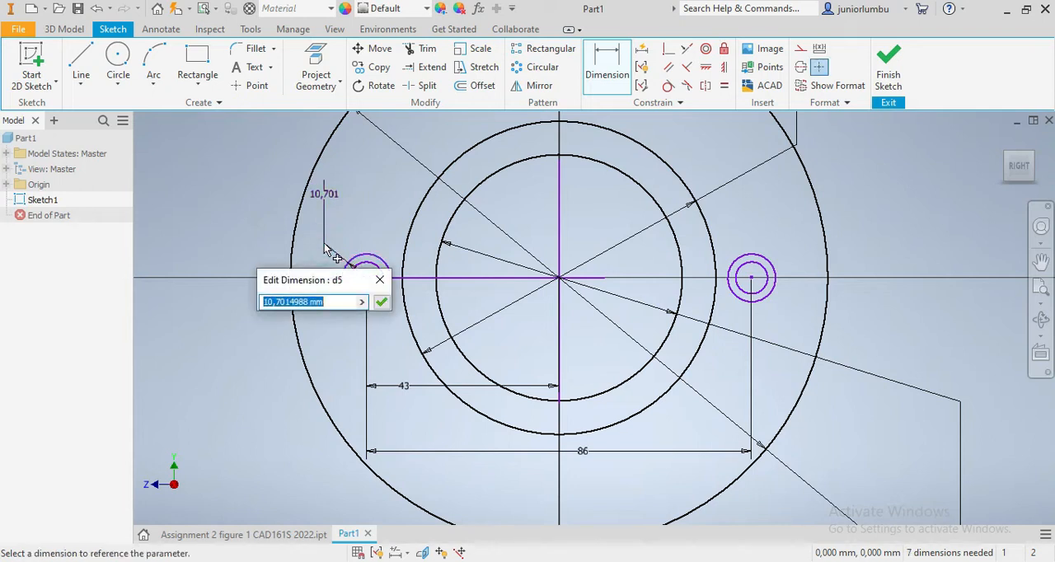
type("32")
key("Return")
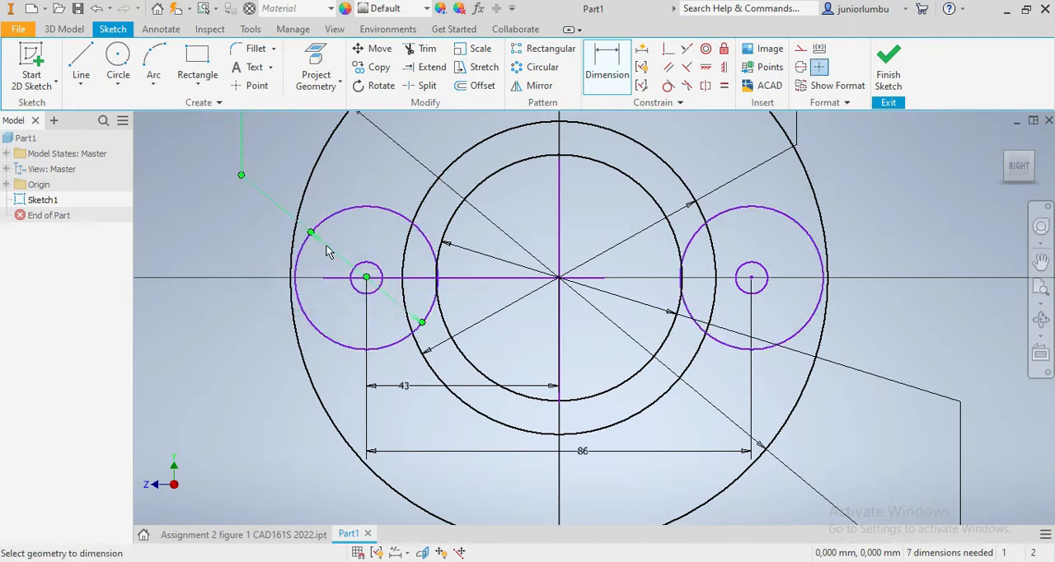
- Dimension the inner circle of the left side pair with a diameter of 12 mm
left_click(380, 278)
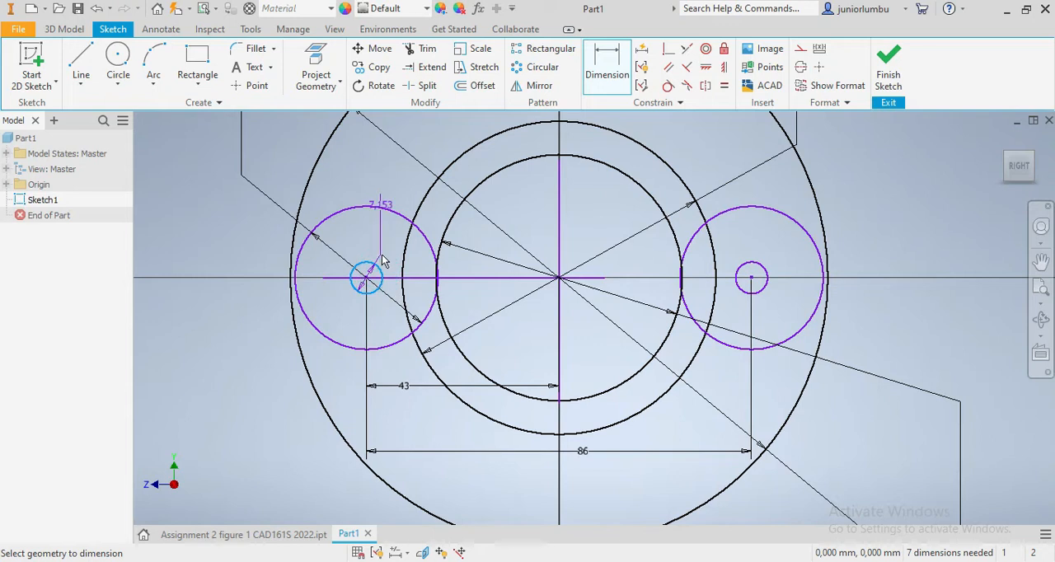
left_click(381, 254)
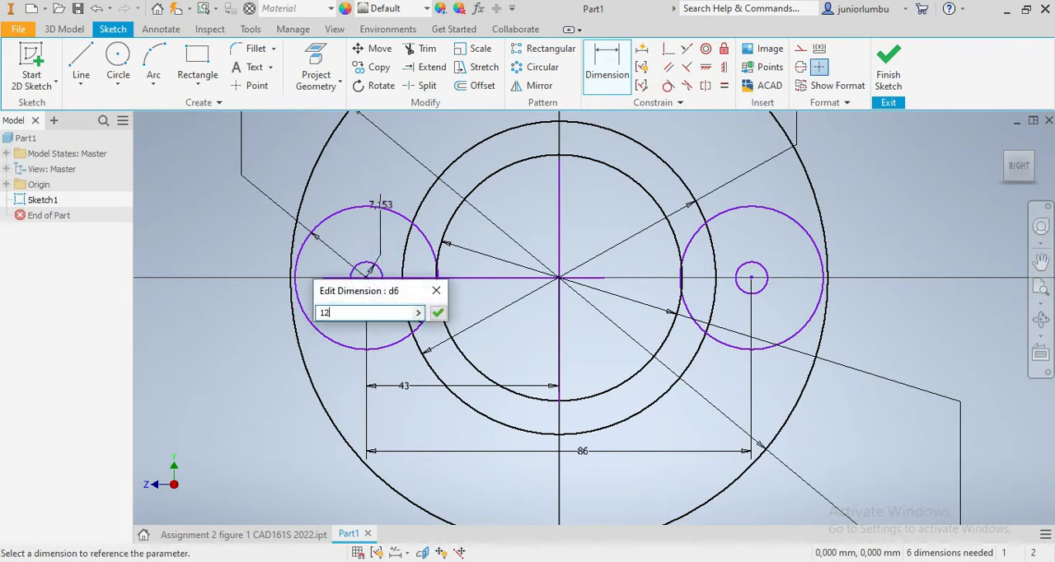
key("Return")
scroll(568, 333, "down", 5)
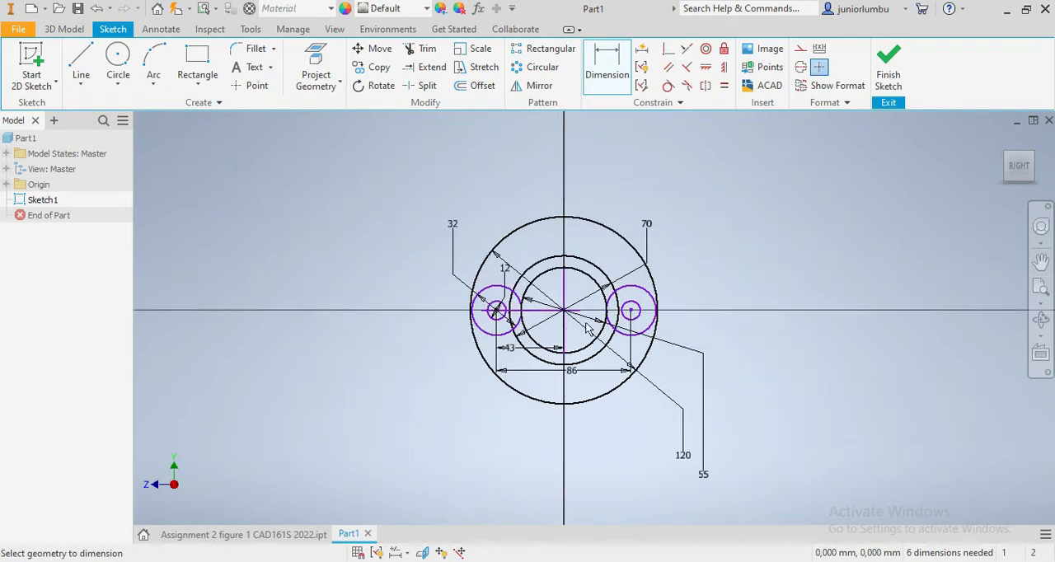
scroll(674, 306, "up", 3)
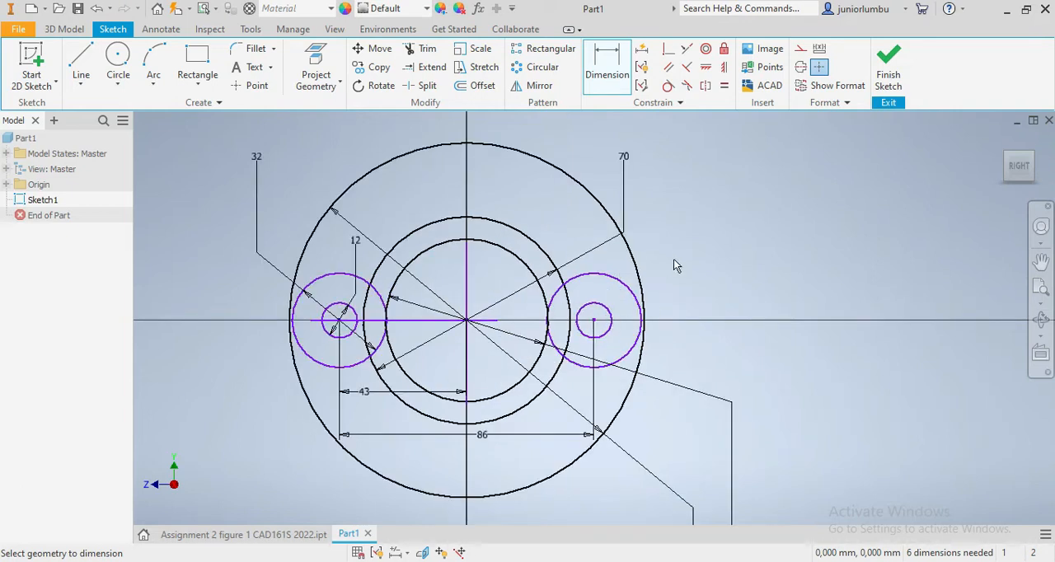
- Draw a slanted line connecting the 70 mm circle and the 32 mm side circle on each side, above the horizontal centreline
left_click(80, 64)
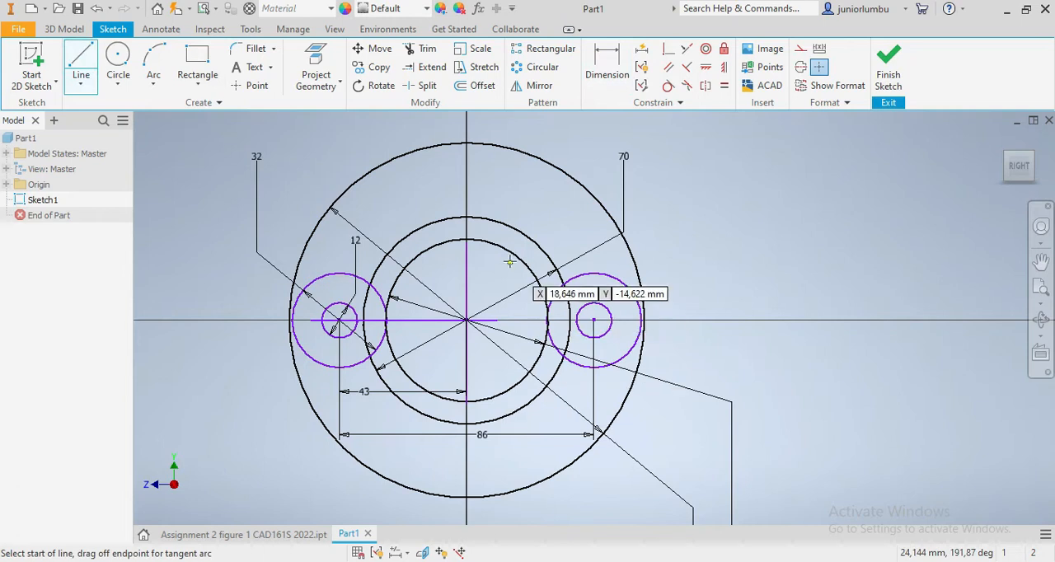
left_click(504, 221)
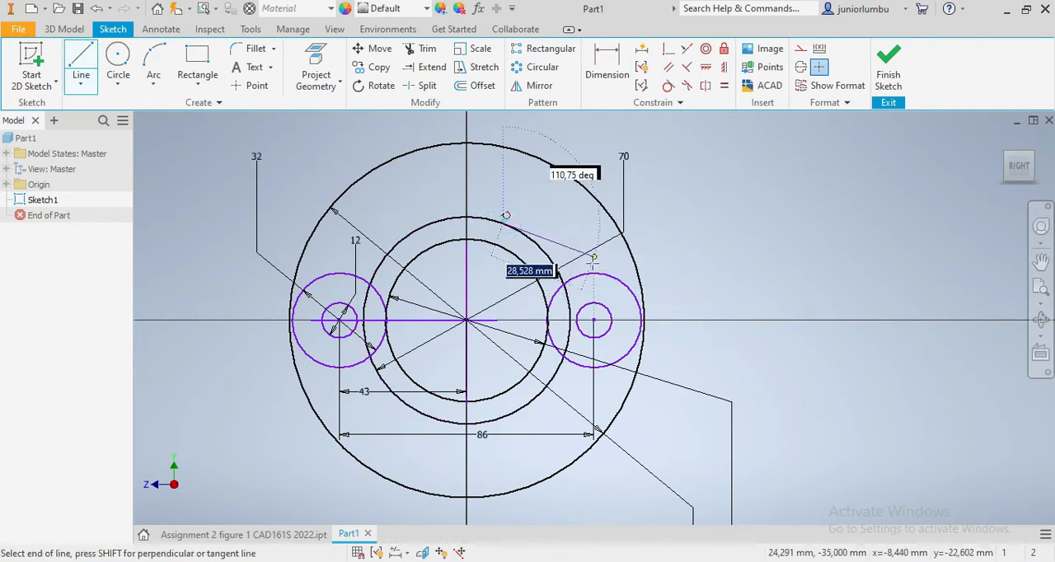
left_click(615, 276)
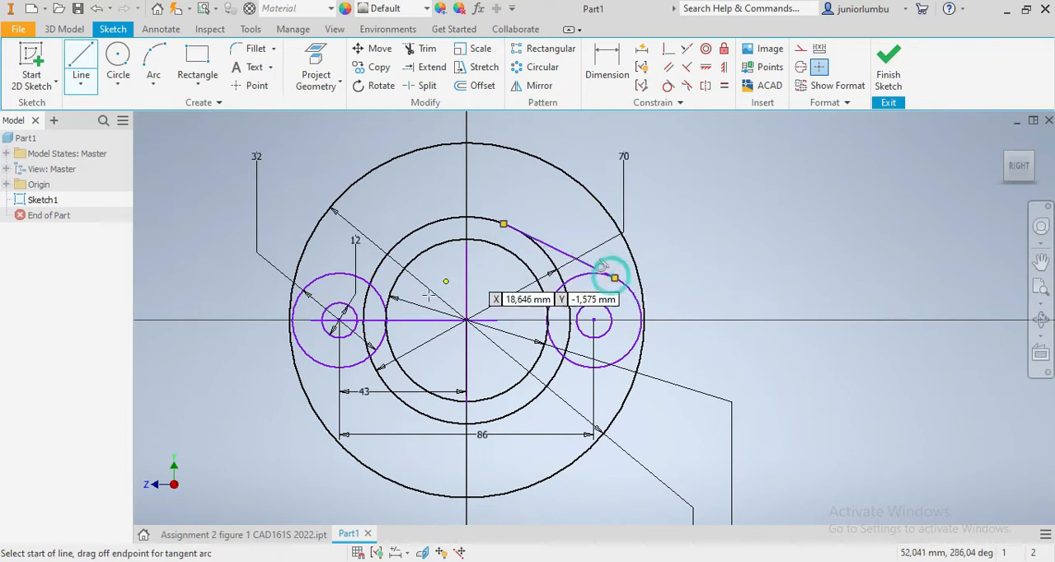
left_click(320, 277)
left_click(415, 231)
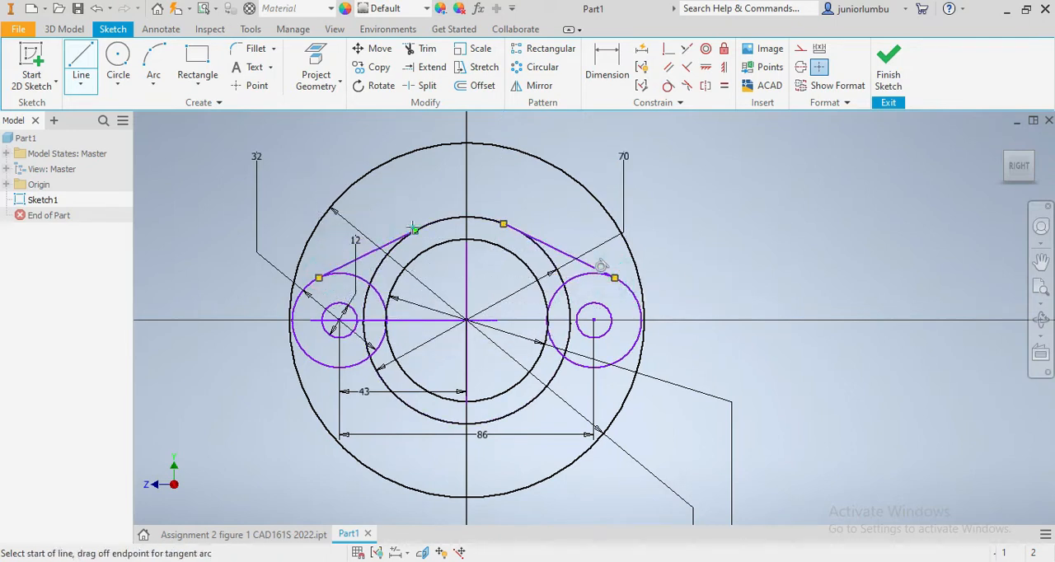
- Draw a slanted line connecting the 32 mm side circle and the 70 mm circle on each side, below the horizontal centreline
left_click(307, 356)
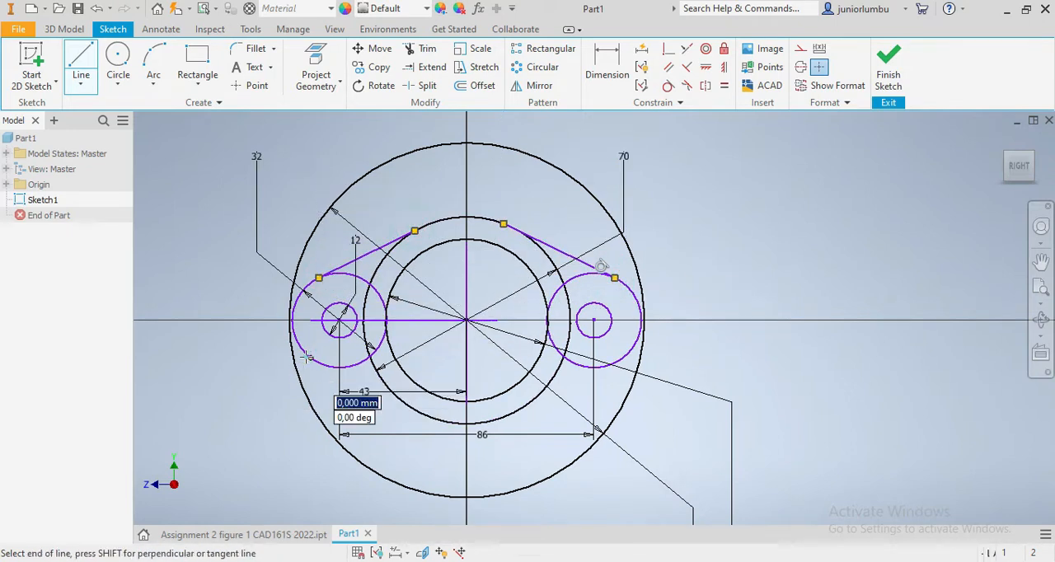
left_click(430, 417)
left_click(614, 373)
left_click(504, 416)
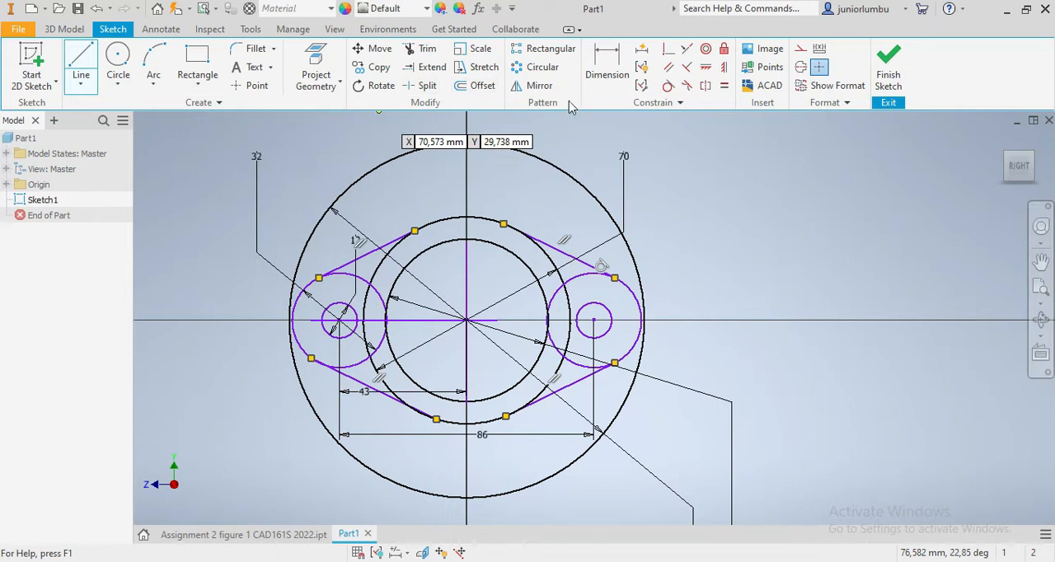
- Make the upper right slanted line tangent to the 70 mm circle and to the outer circle of the right side pair
left_click(668, 86)
left_click(536, 240)
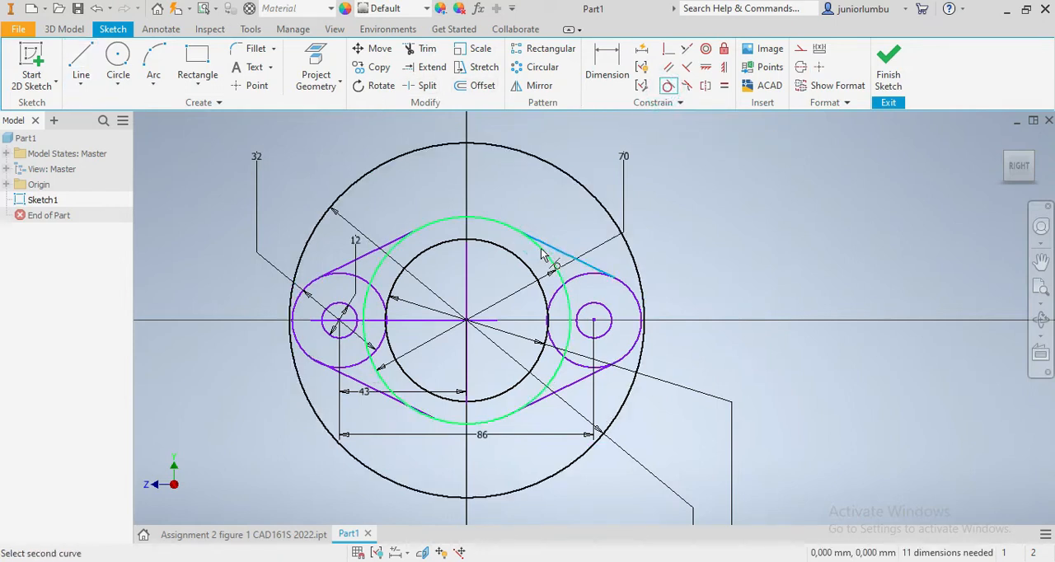
left_click(547, 250)
left_click(580, 263)
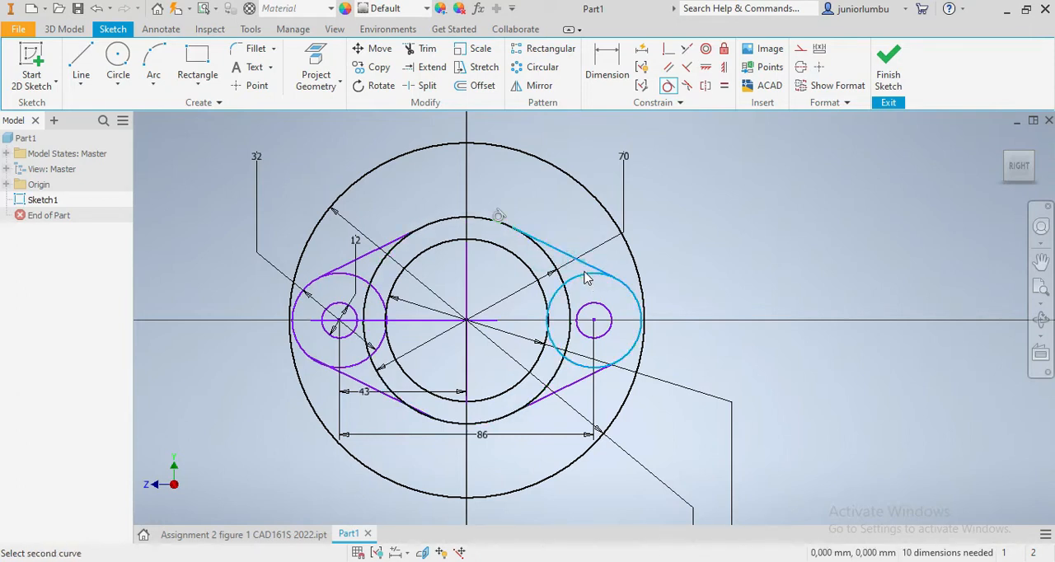
left_click(584, 278)
left_click(337, 145)
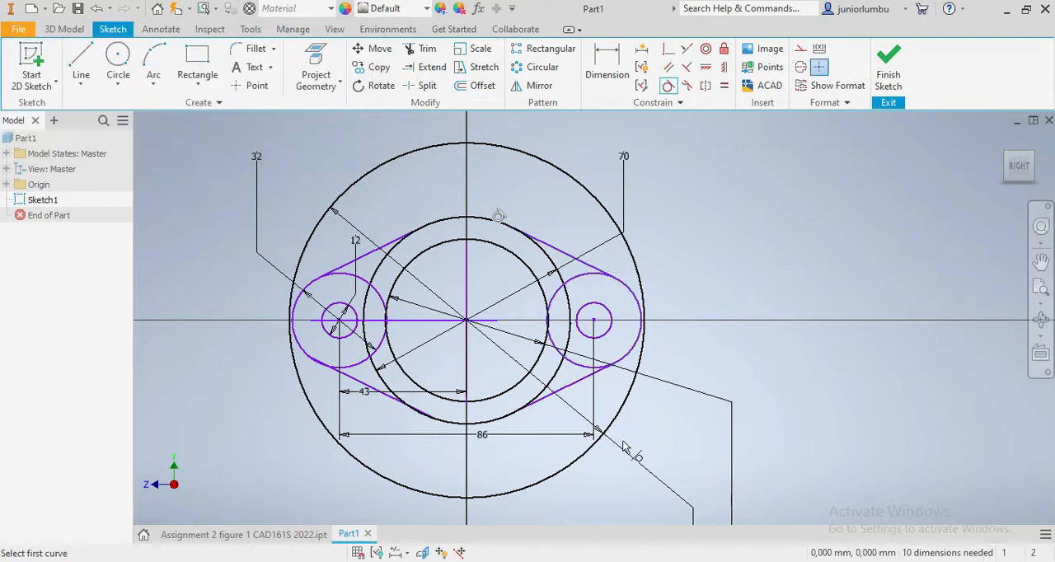
- Make both lower slanted lines tangent to their outer side circles and to the 70 mm circle
left_click(569, 383)
left_click(573, 363)
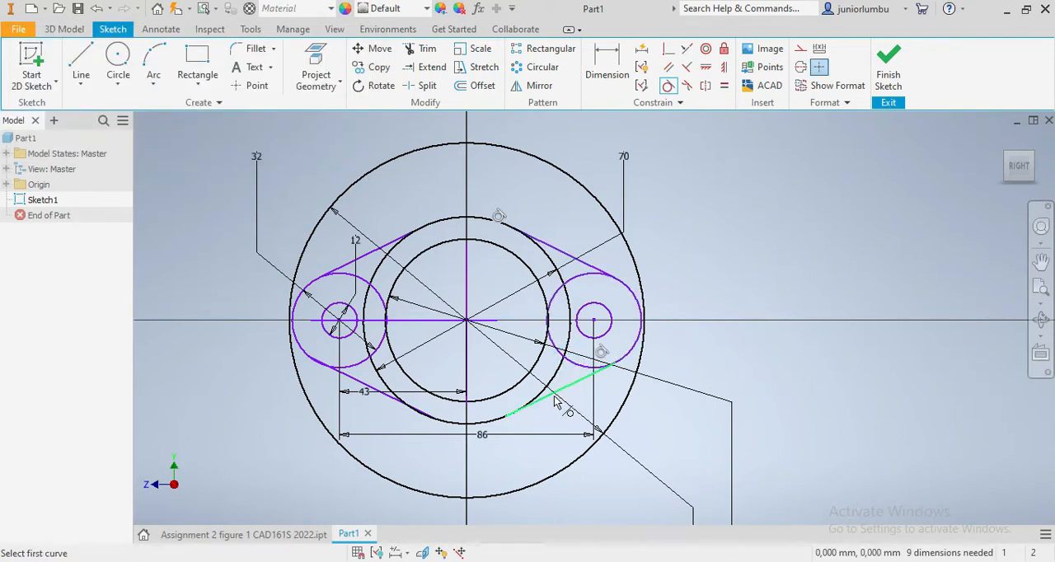
left_click(552, 400)
left_click(540, 392)
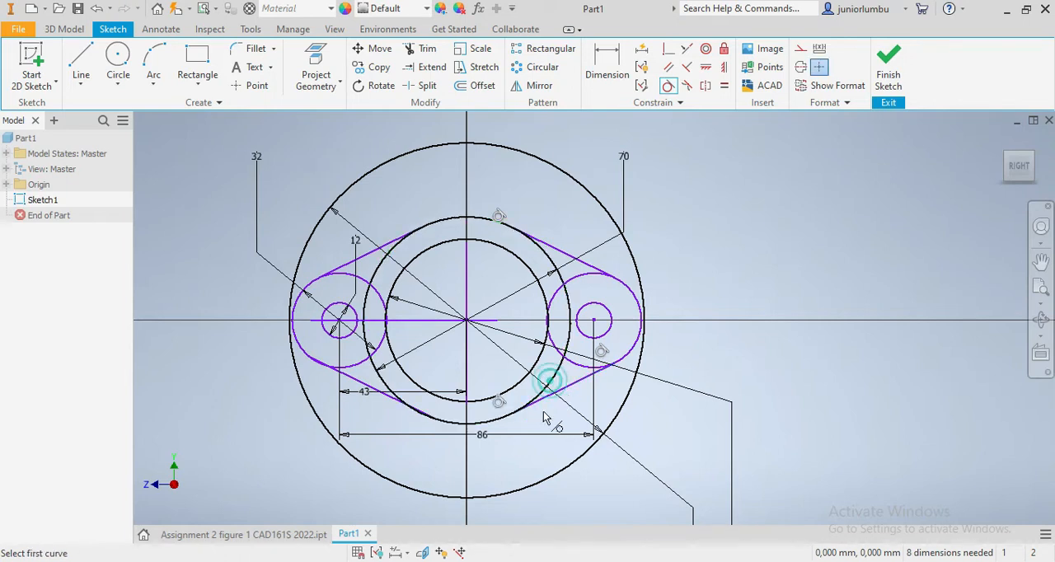
left_click(348, 381)
left_click(347, 366)
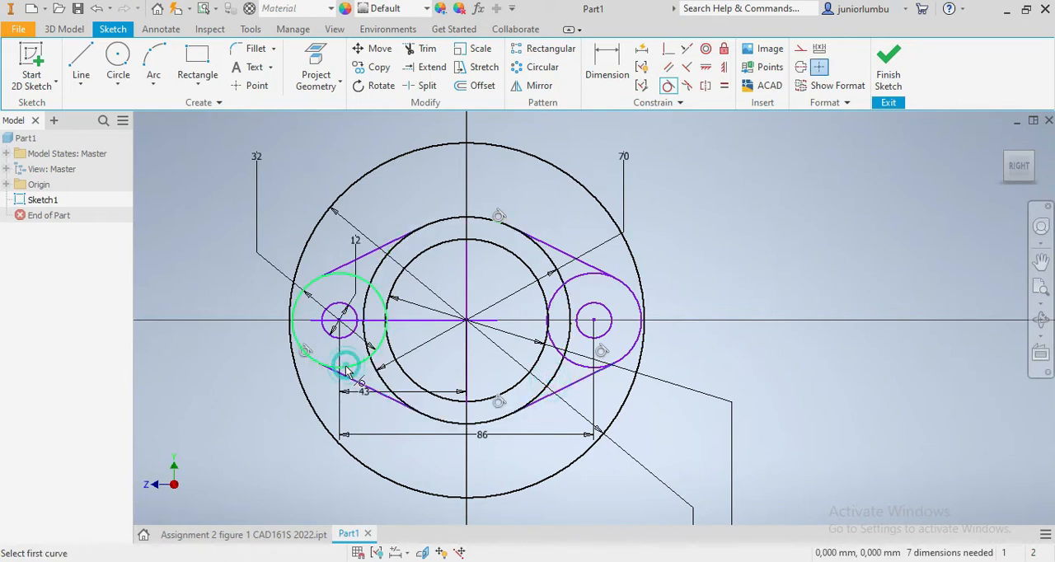
left_click(379, 394)
left_click(375, 391)
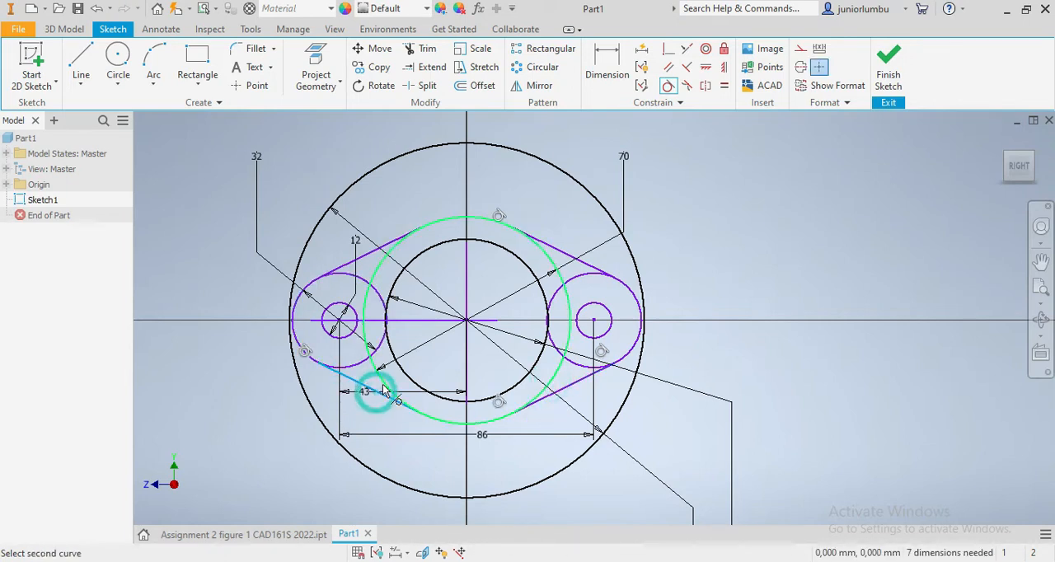
- Make the upper left slanted line tangent to the left outer side circle, and try to make it tangent to the 70 mm circle
left_click(342, 269)
left_click(343, 273)
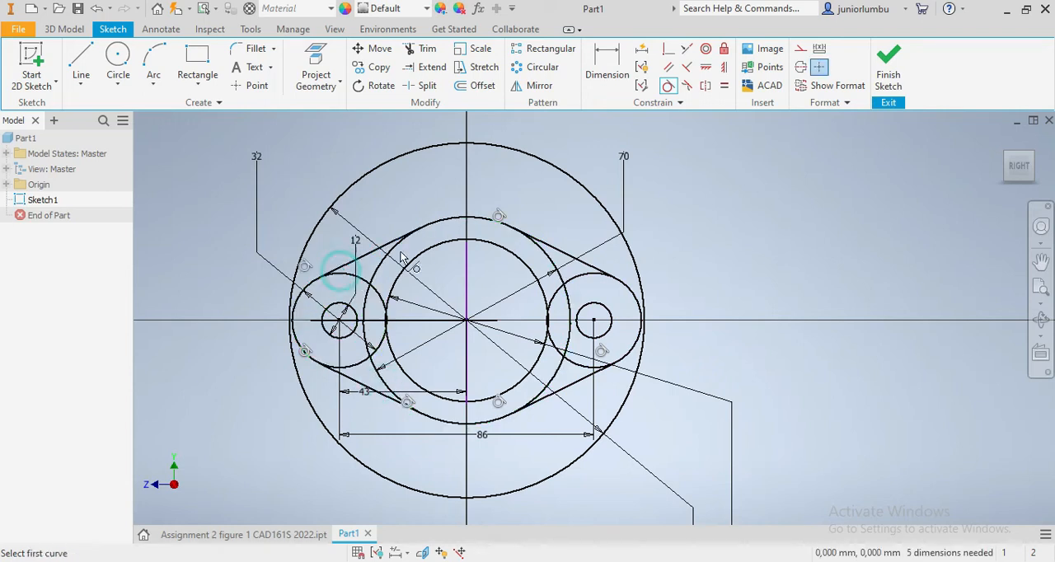
left_click(388, 245)
left_click(387, 244)
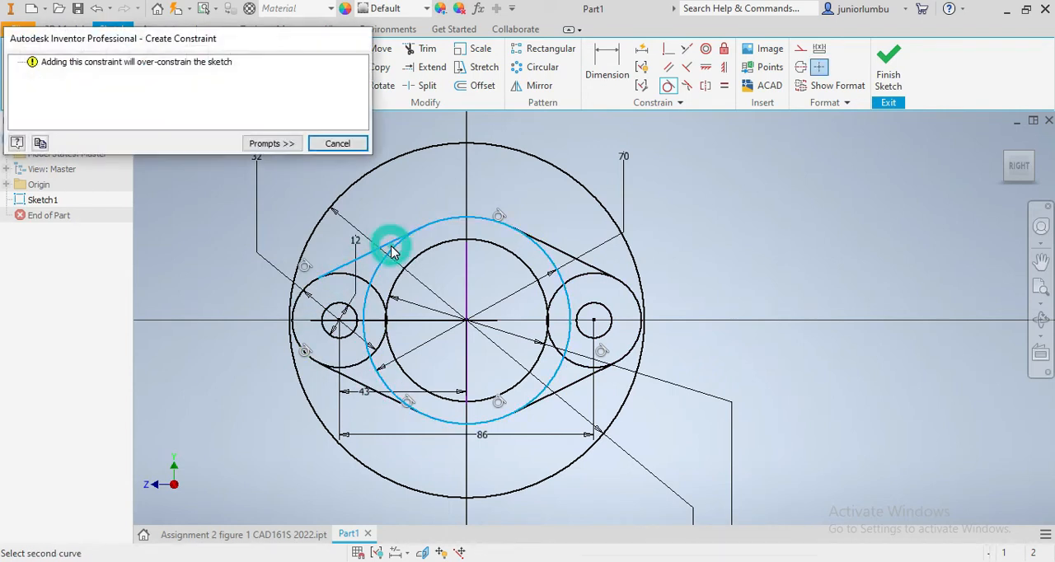
left_click(337, 144)
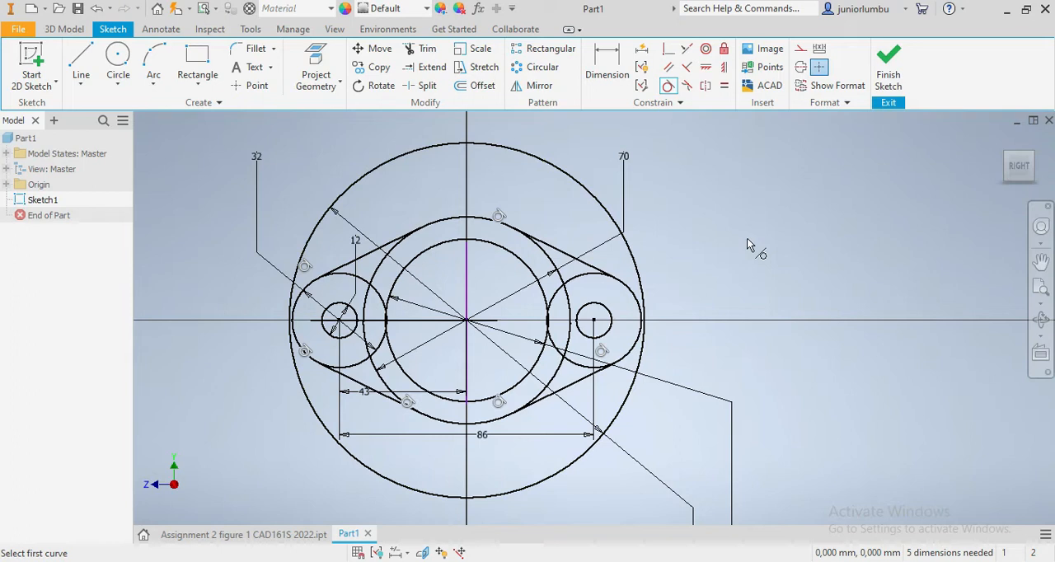
key("Escape")
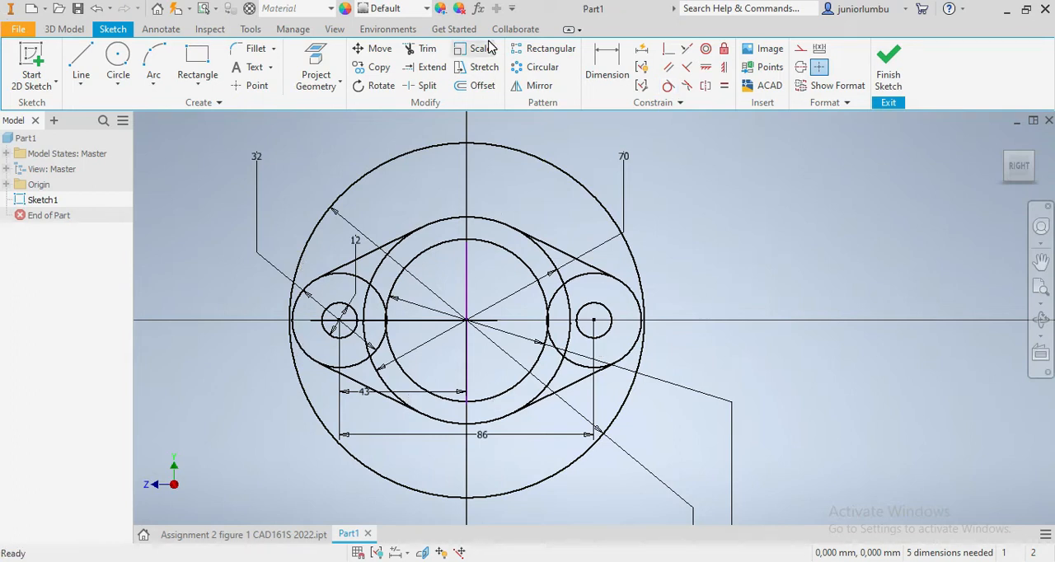
- Trim the left and right arcs of the 70 mm circle that lie between the slanted lines
left_click(435, 54)
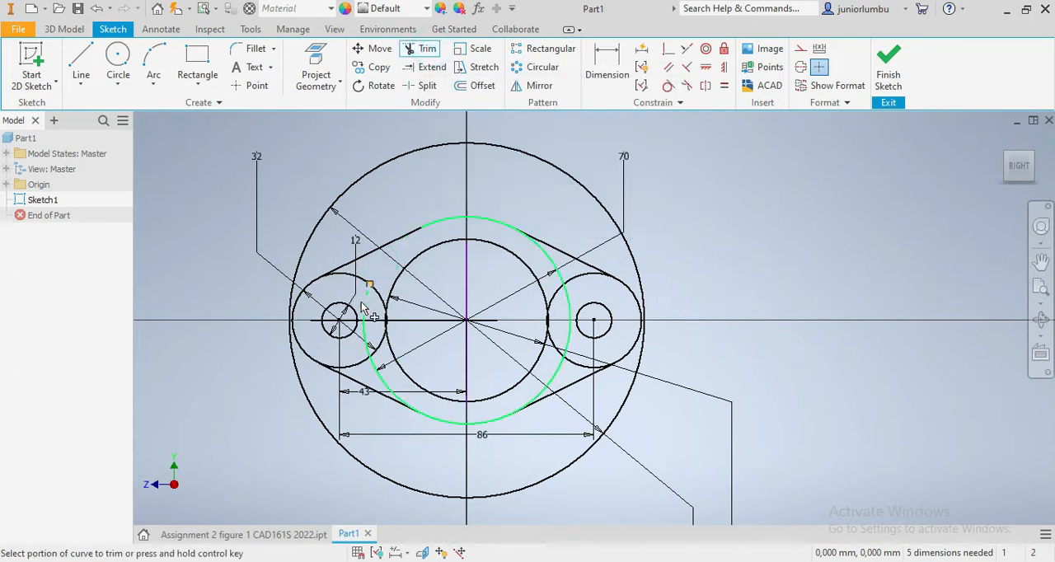
left_click(370, 351)
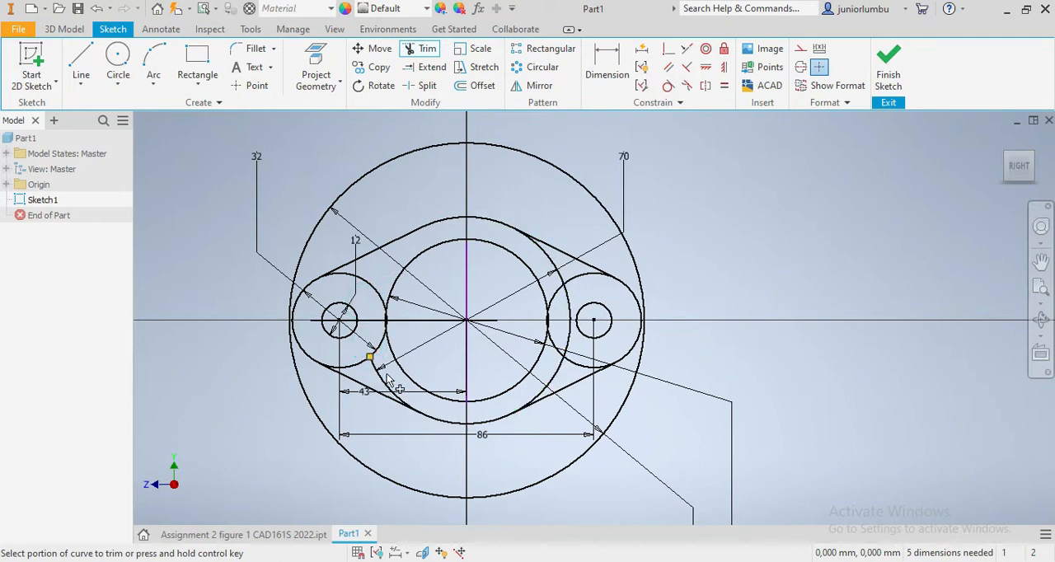
left_click(553, 378)
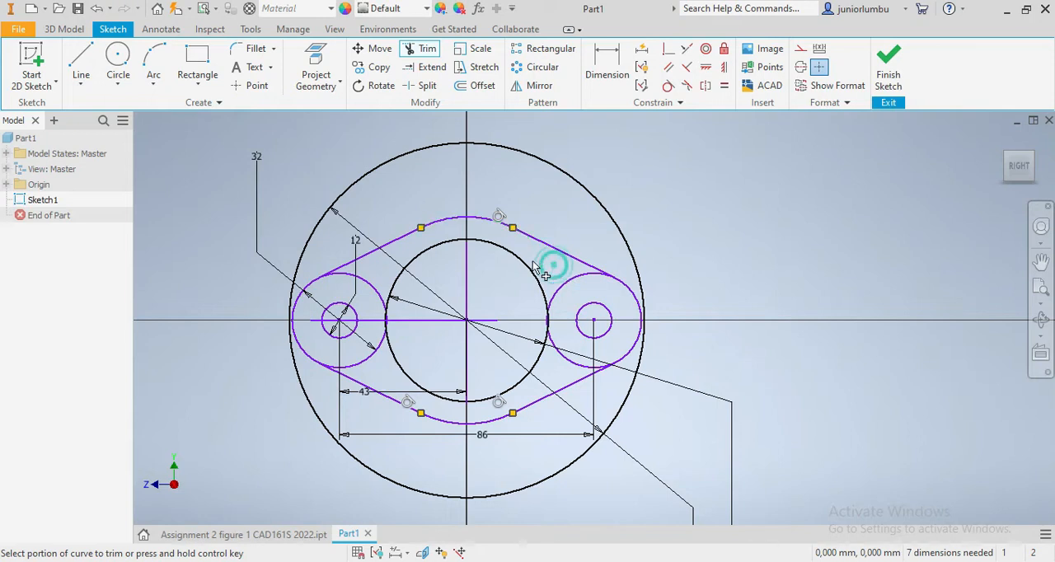
- Trim the inward-facing part of the left outer side circle, including the short pieces overlapping the 55 mm circle
left_click(363, 277)
scroll(389, 323, "up", 5)
left_click(407, 317)
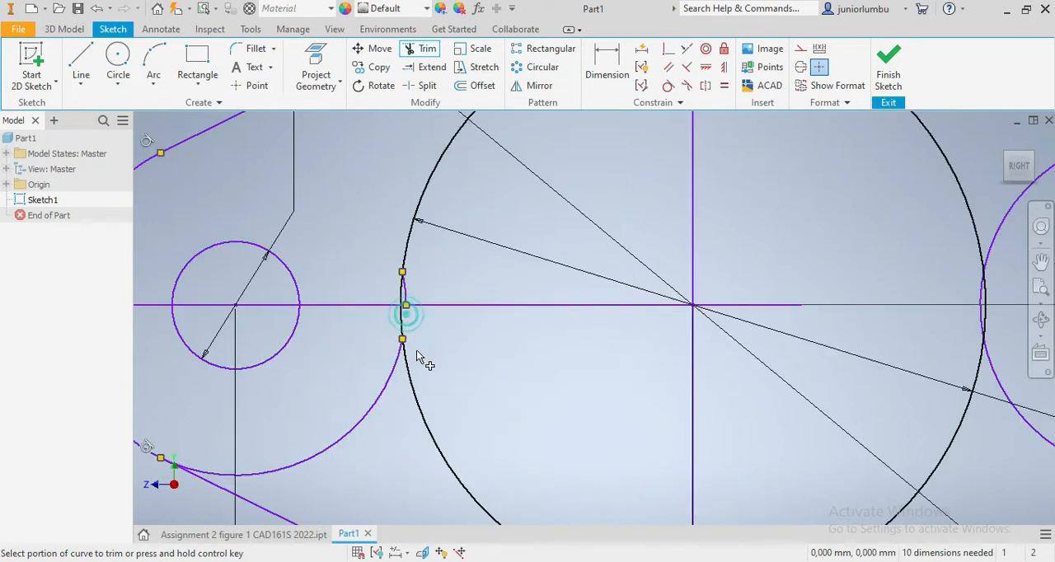
left_click(405, 295)
scroll(429, 350, "down", 5)
- Trim the inward-facing part of the right outer side circle, including the short piece overlapping the 55 mm circle
scroll(495, 359, "up", 2)
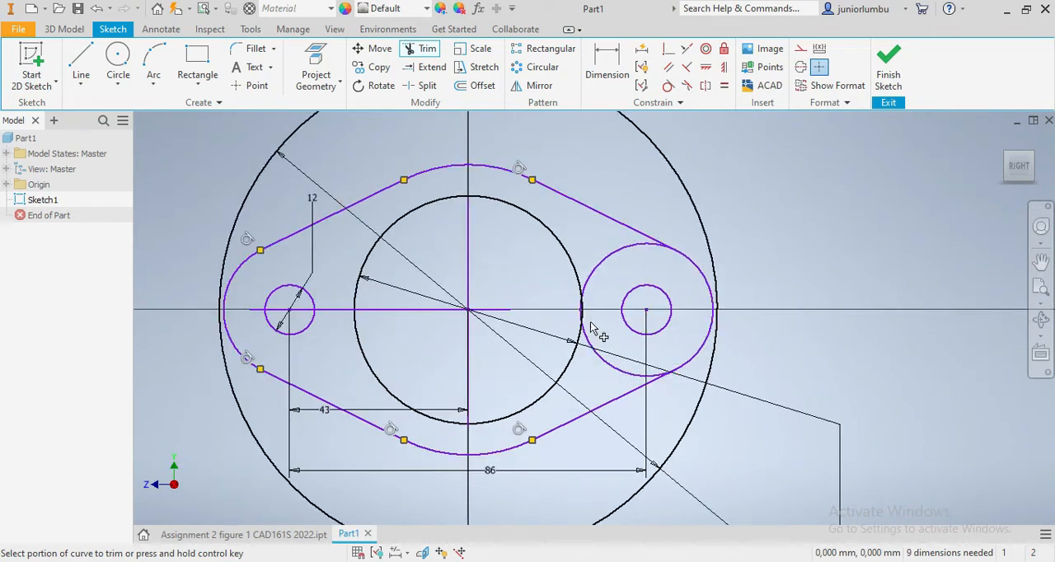
scroll(583, 307, "up", 3)
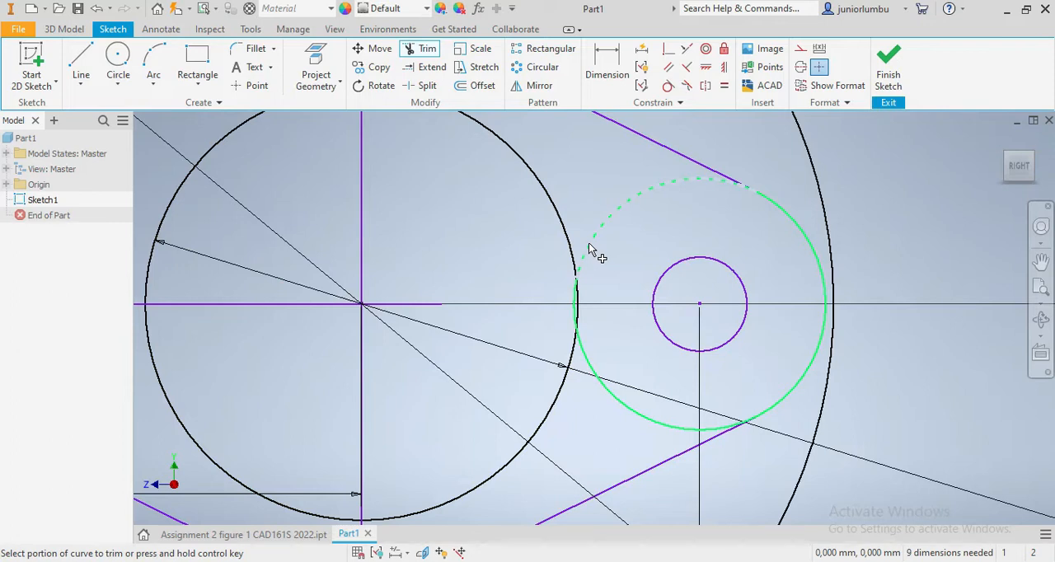
scroll(590, 248, "down", 4)
scroll(603, 287, "up", 3)
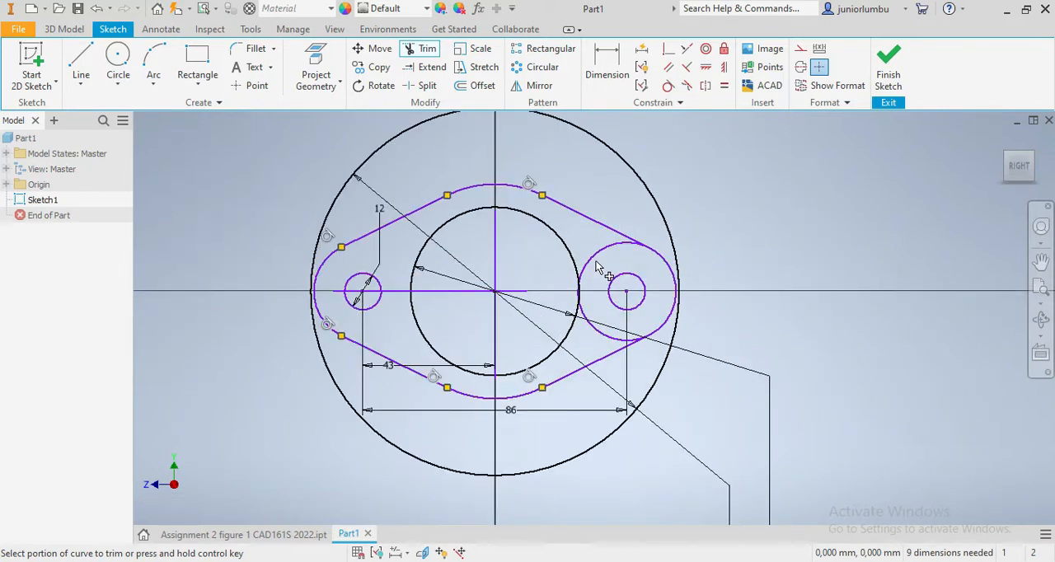
left_click(592, 252)
left_click(597, 332)
scroll(596, 321, "up", 3)
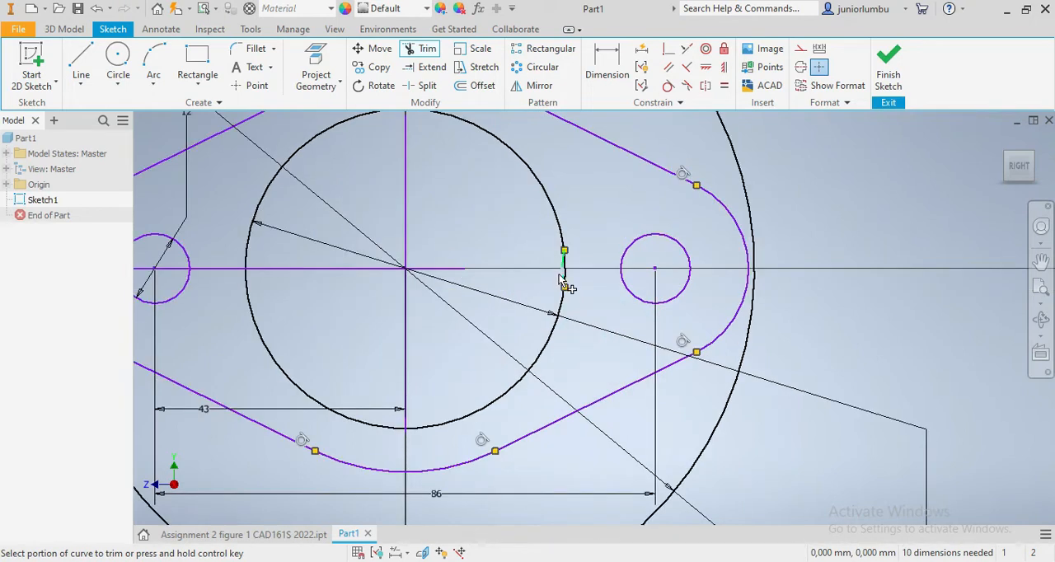
scroll(565, 321, "down", 4)
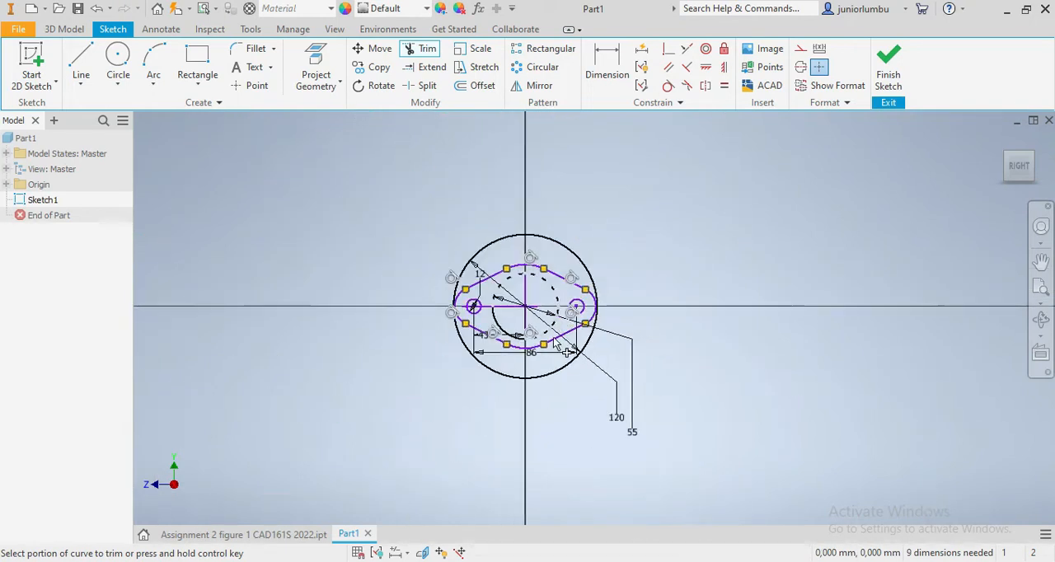
scroll(571, 383, "up", 2)
scroll(553, 411, "up", 3)
key("Escape")
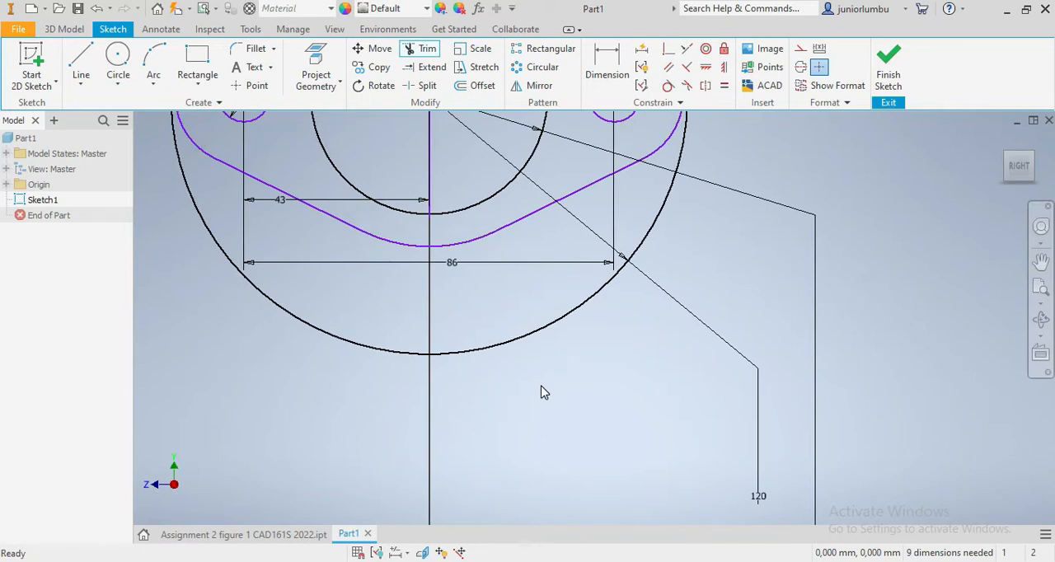
- Draw a two-point center rectangle about 196 mm by 137 mm around the 120 mm circle, centred on the sketch origin
scroll(542, 392, "down", 5)
scroll(544, 365, "up", 3)
scroll(527, 280, "down", 4)
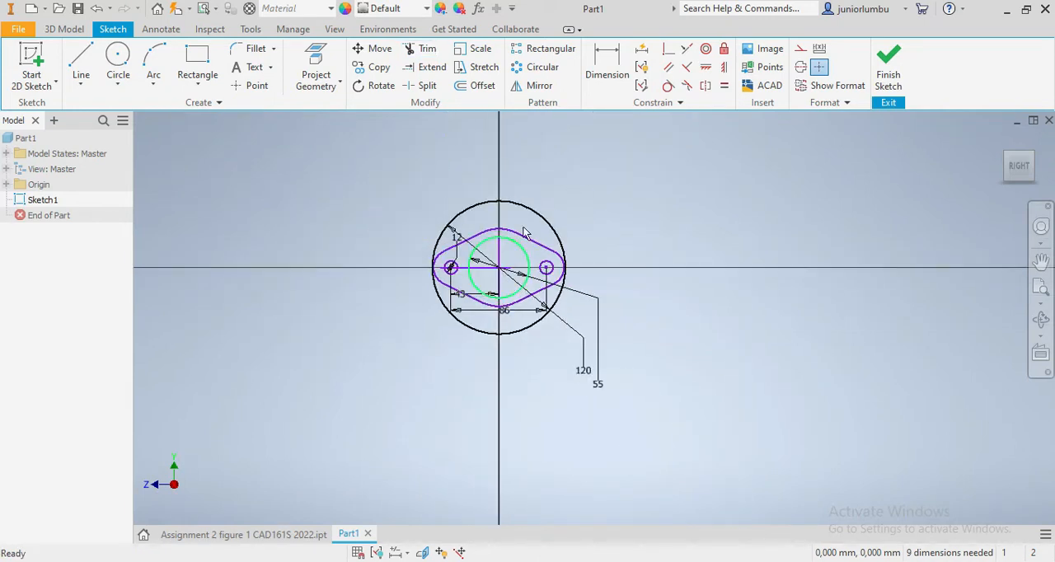
scroll(507, 254, "up", 3)
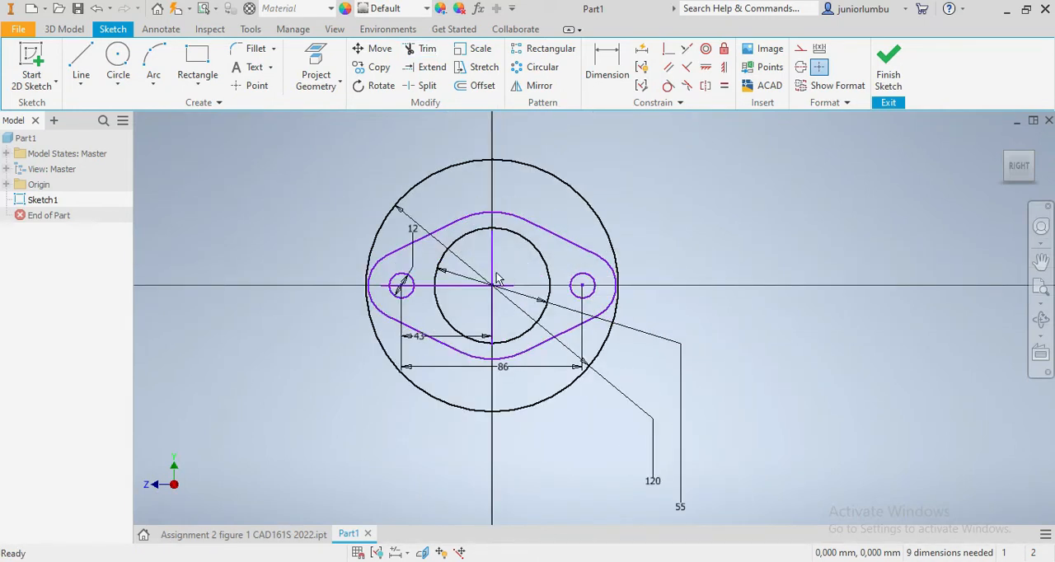
left_click(197, 80)
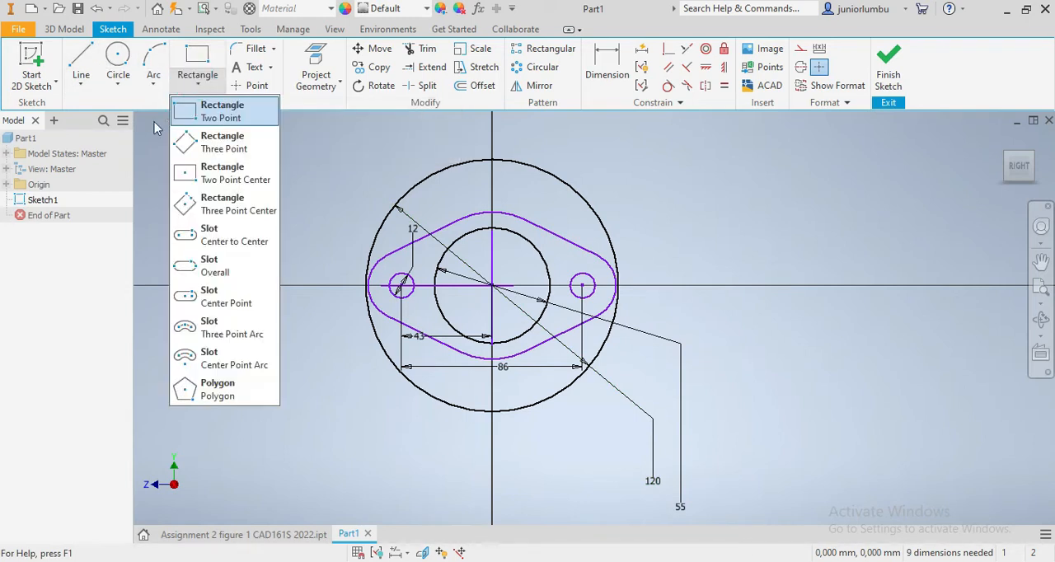
left_click(220, 171)
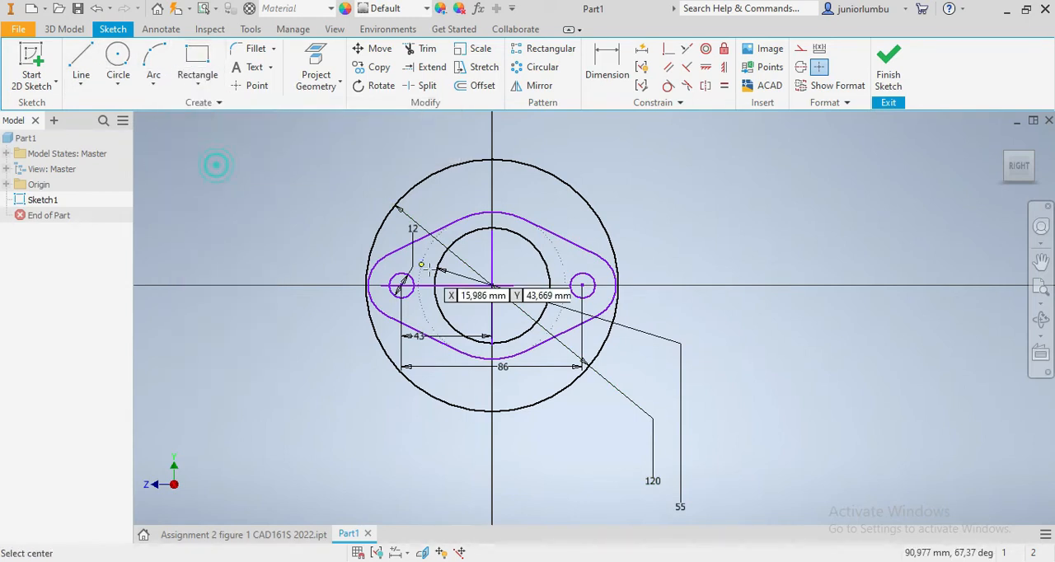
left_click(493, 286)
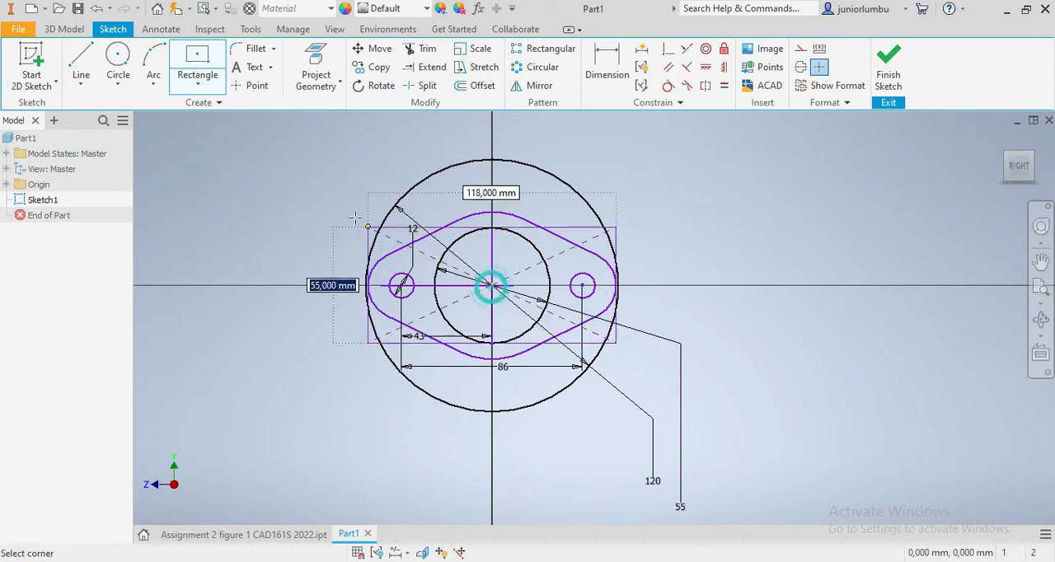
left_click(285, 141)
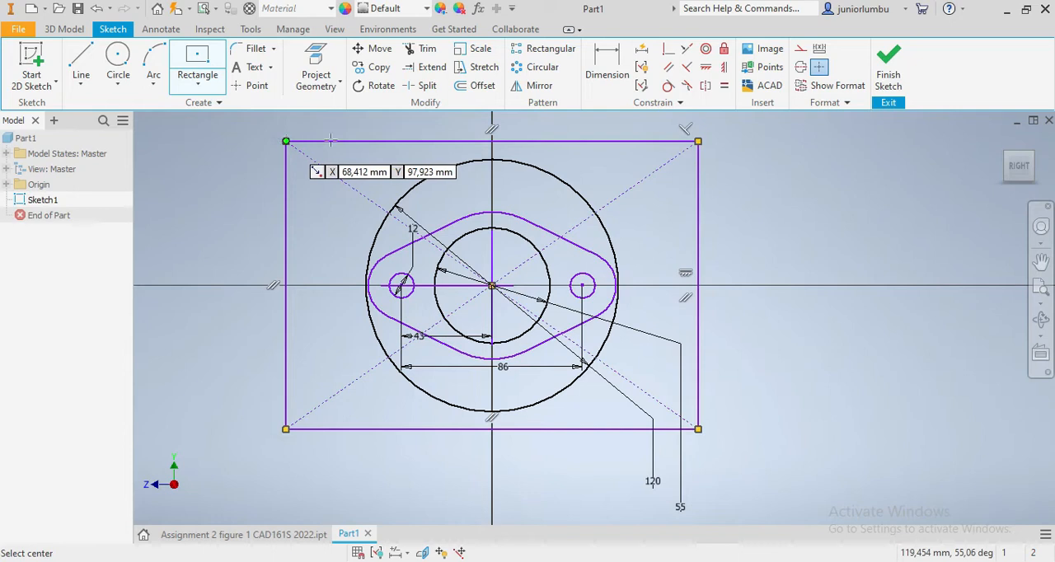
- Dimension the height of the rectangle as 140 mm
left_click(601, 65)
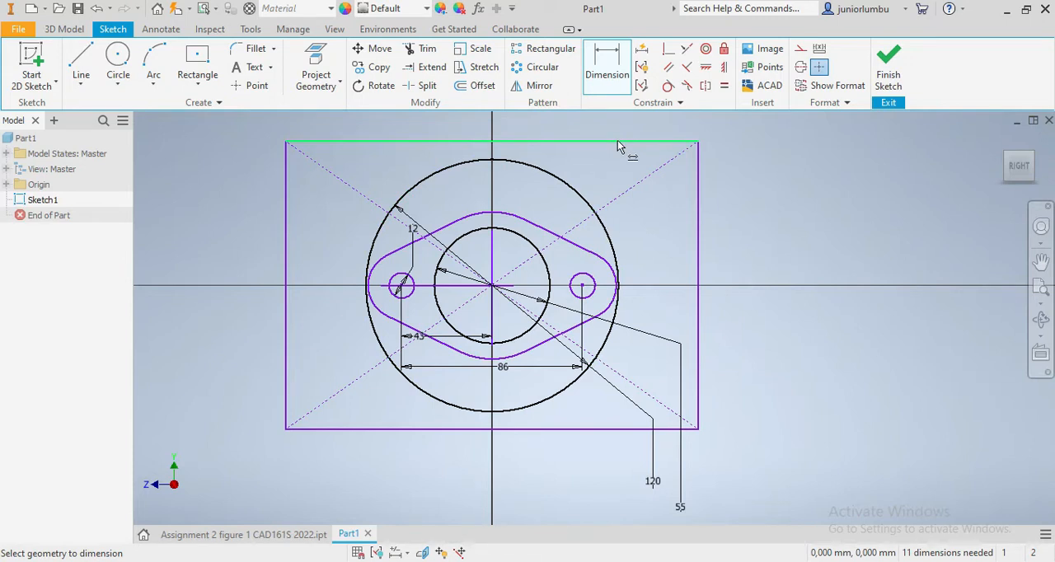
left_click(697, 247)
left_click(758, 237)
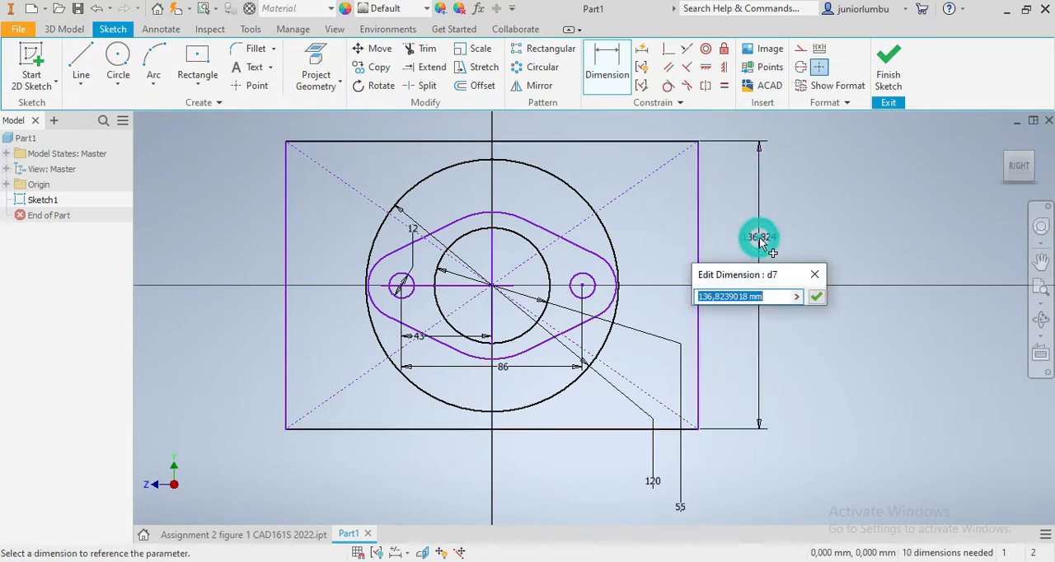
type("140")
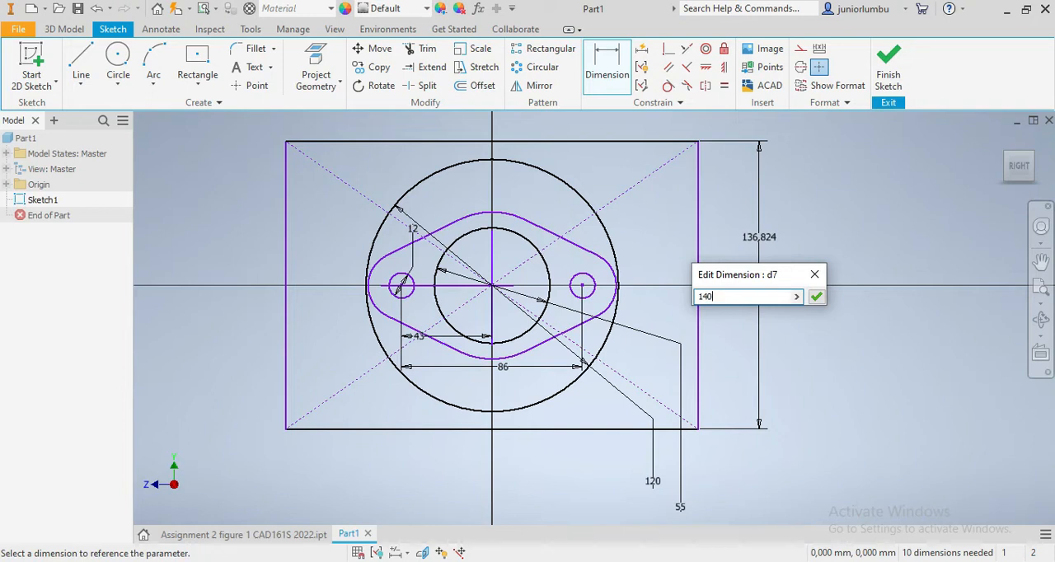
key("Return")
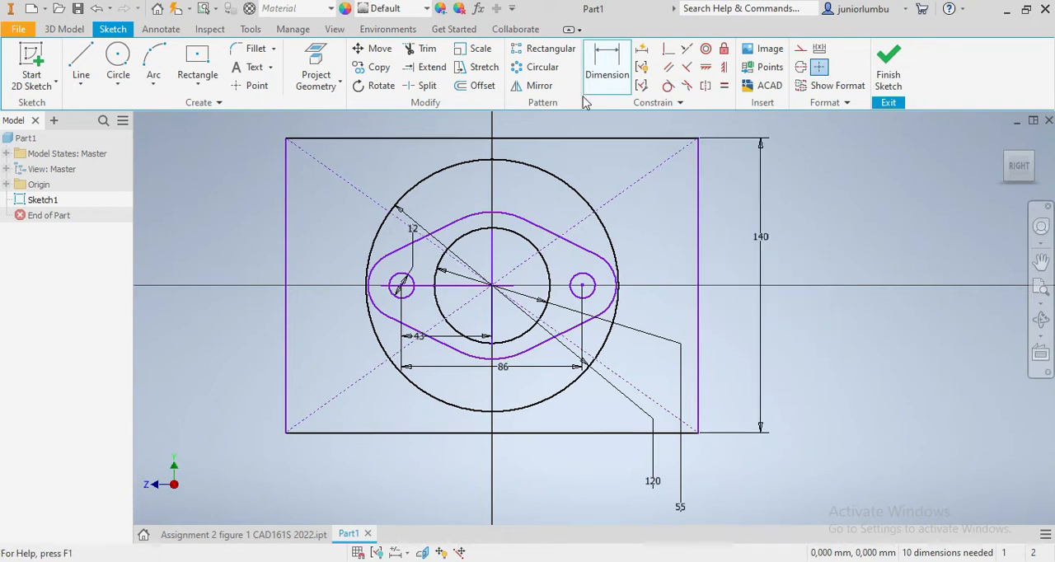
- Apply an equal constraint between the top and left sides of the 140 mm high rectangle
left_click(724, 85)
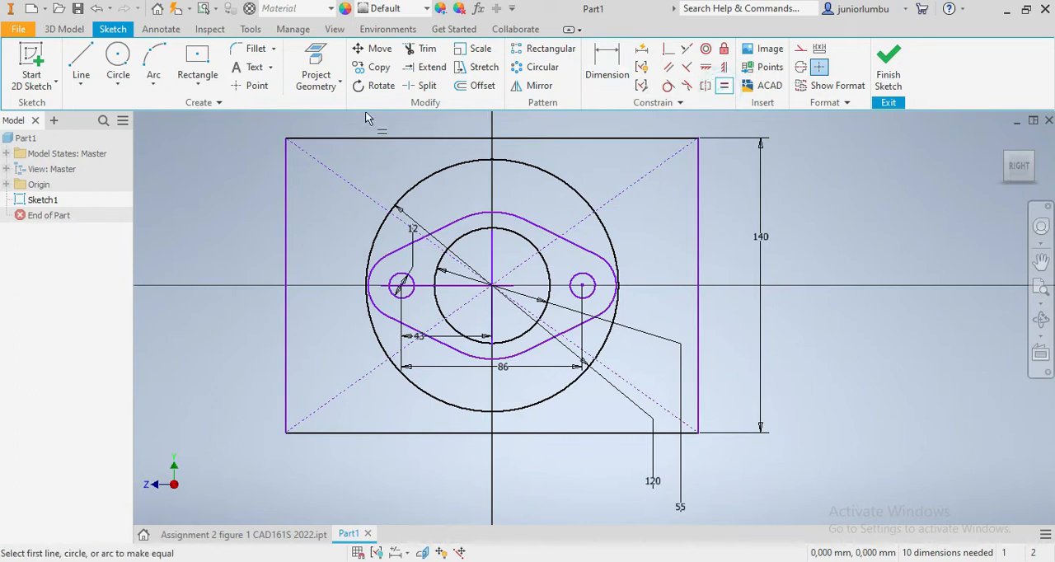
left_click(320, 140)
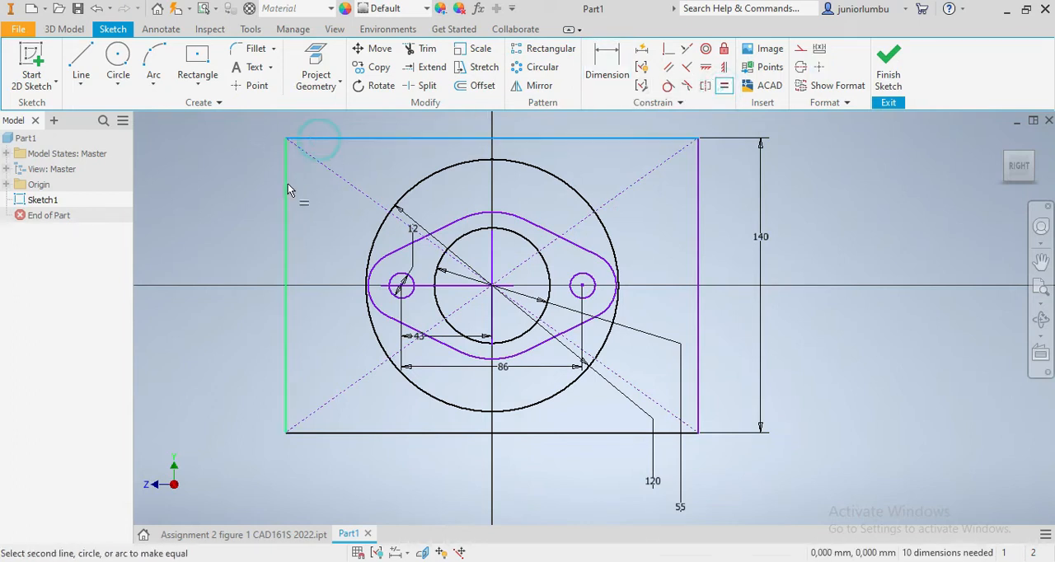
left_click(287, 190)
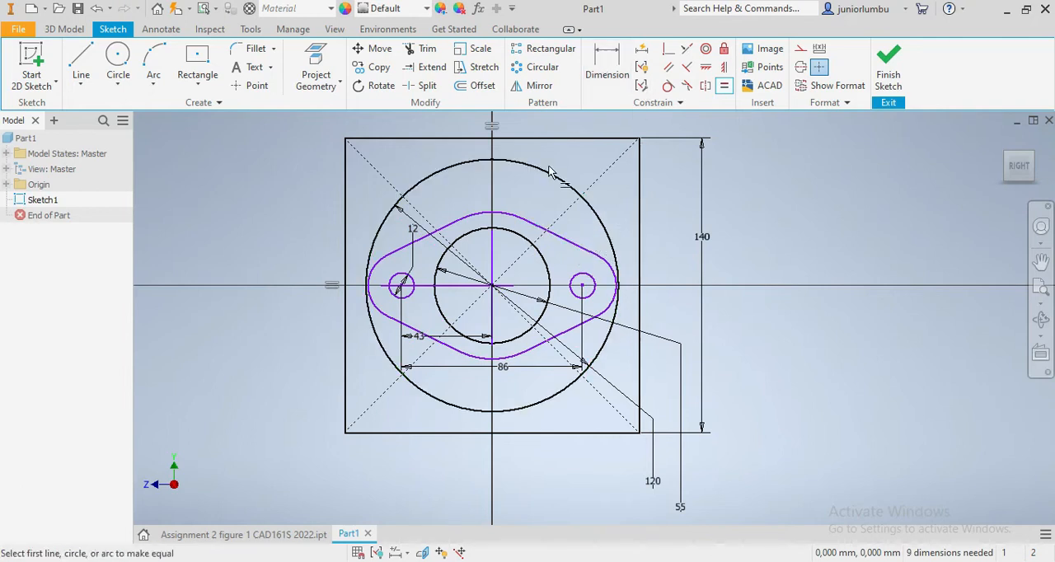
key("Escape")
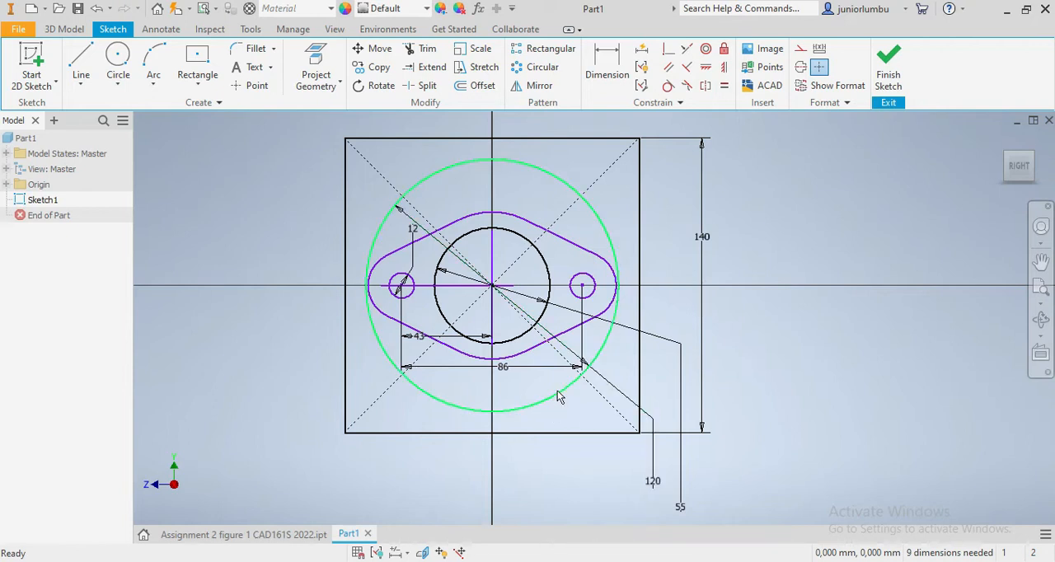
- Set the diameter of the large centred circle to 124 mm
double_click(652, 481)
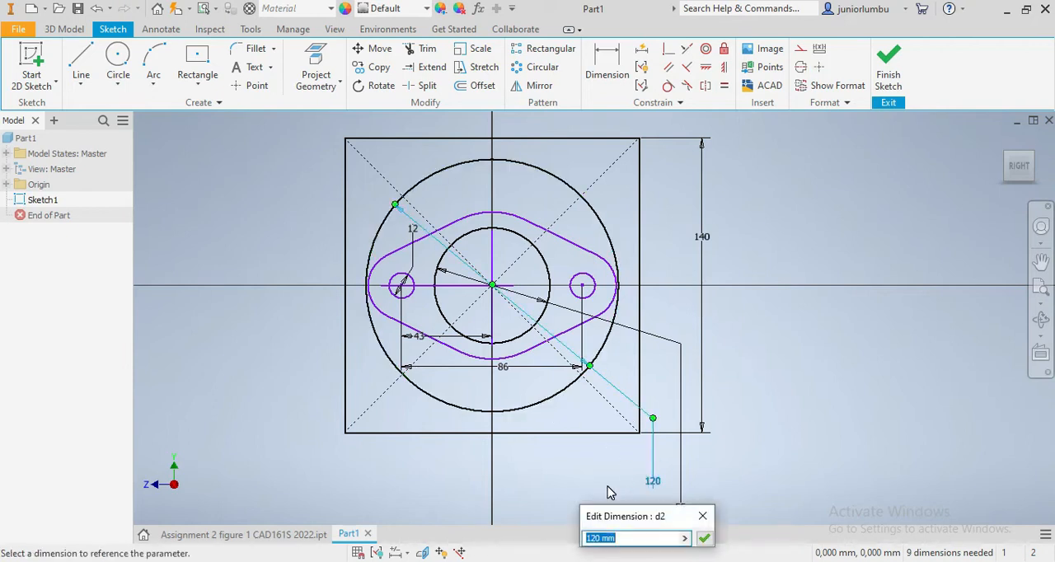
key("Return")
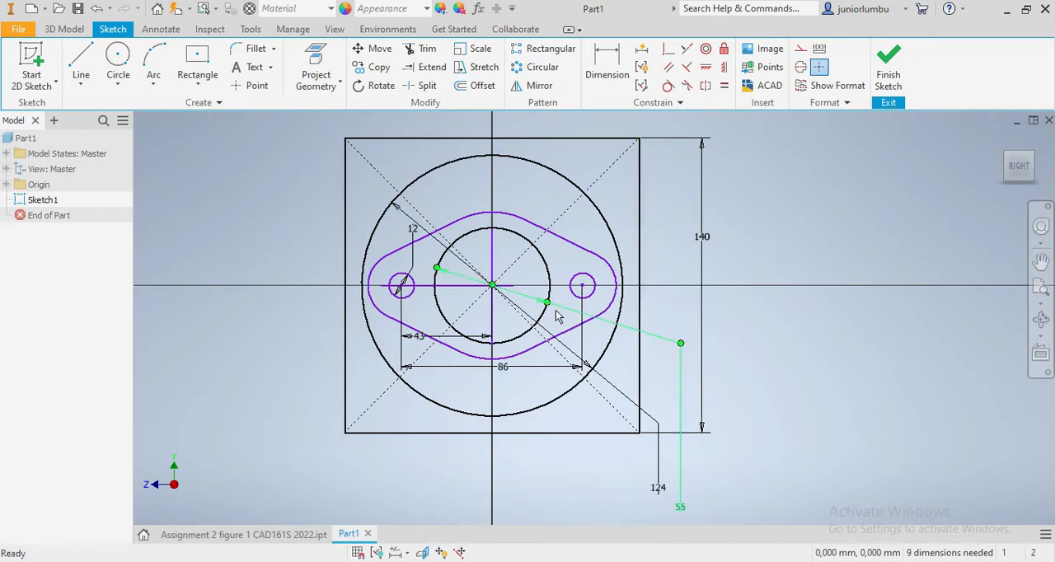
- Draw four circles about 12 to 16 mm in diameter near the square's corners, each centred on a diagonal
scroll(561, 318, "down", 3)
scroll(552, 393, "up", 3)
scroll(513, 206, "down", 3)
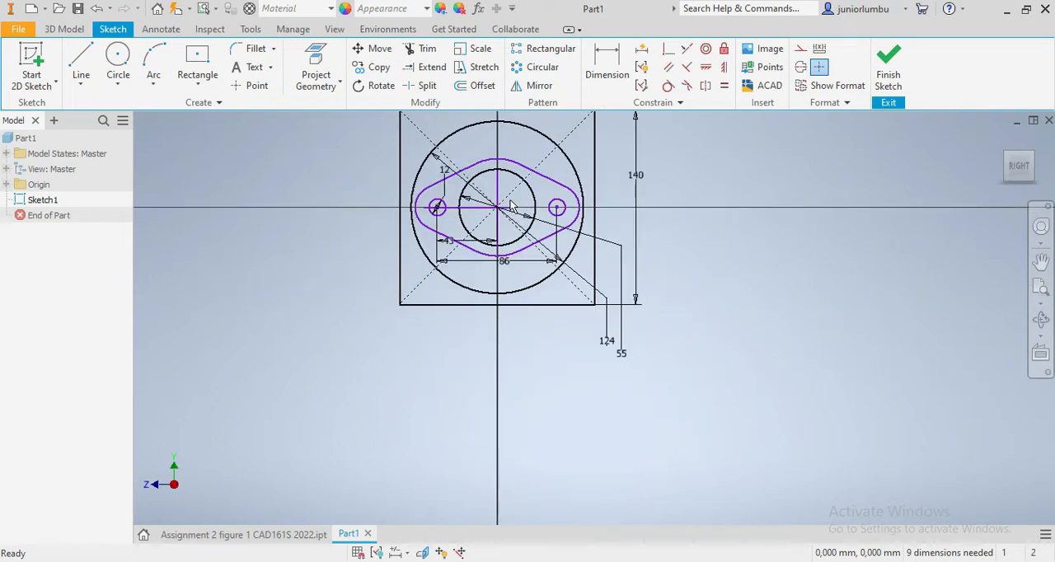
scroll(561, 148, "down", 2)
scroll(559, 125, "up", 2)
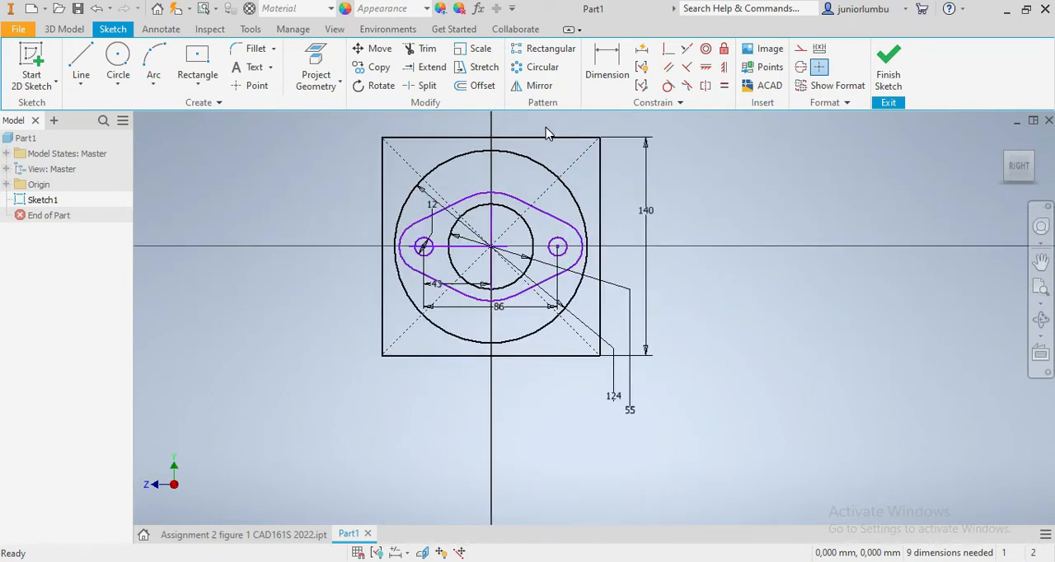
scroll(544, 133, "up", 2)
scroll(514, 172, "down", 2)
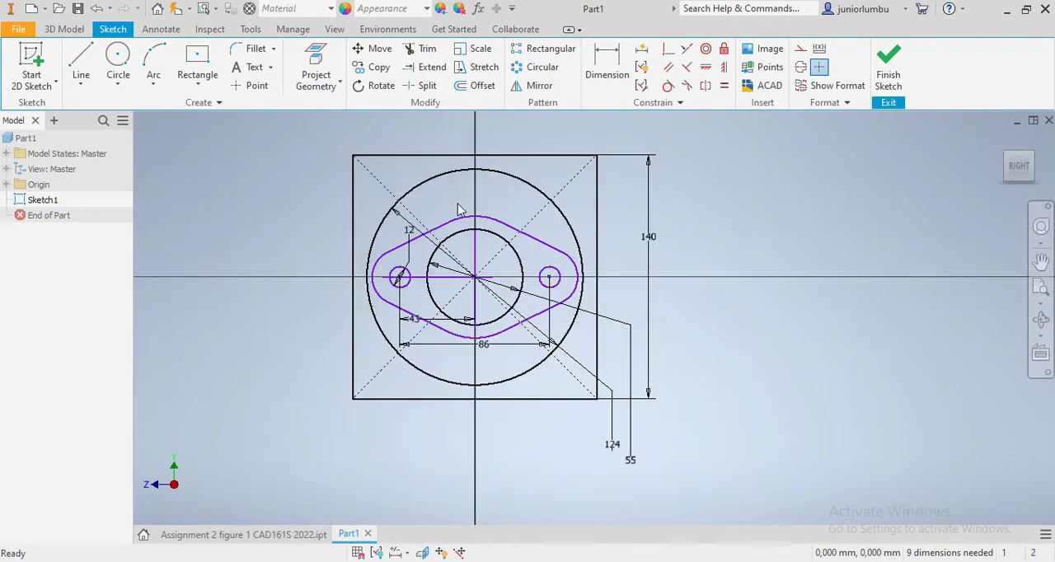
left_click(116, 61)
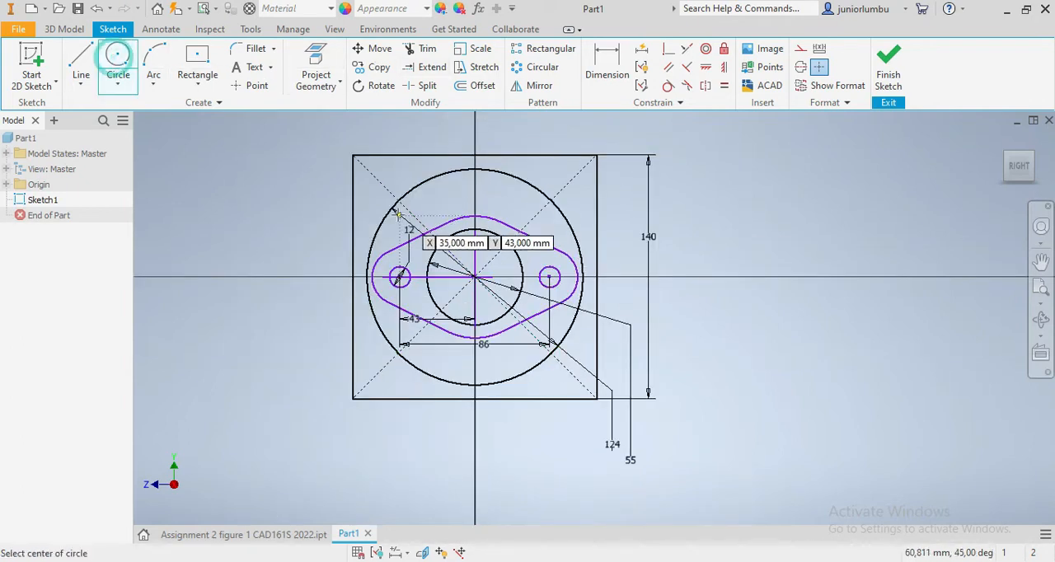
left_click(375, 179)
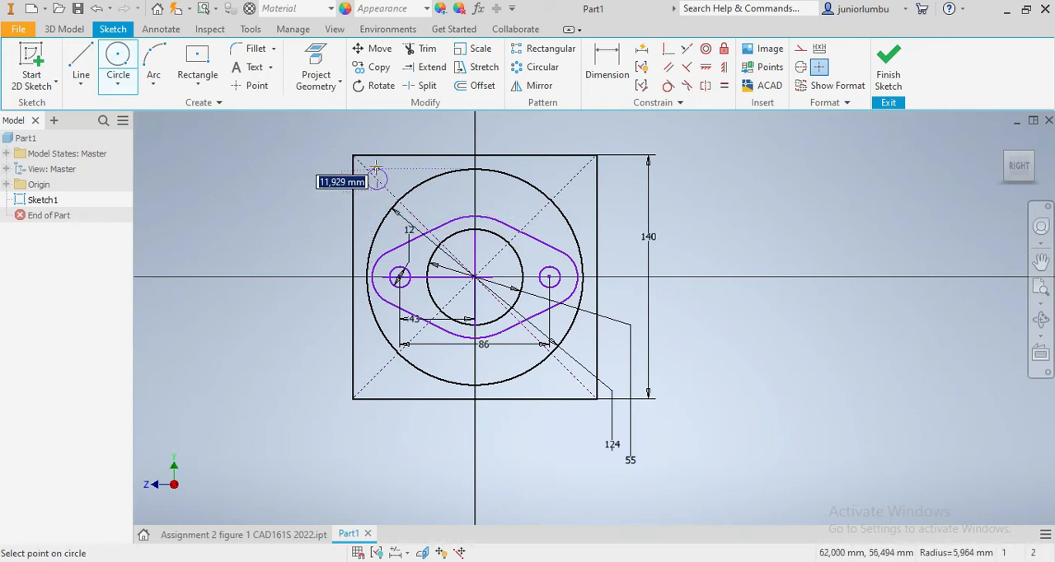
left_click(376, 169)
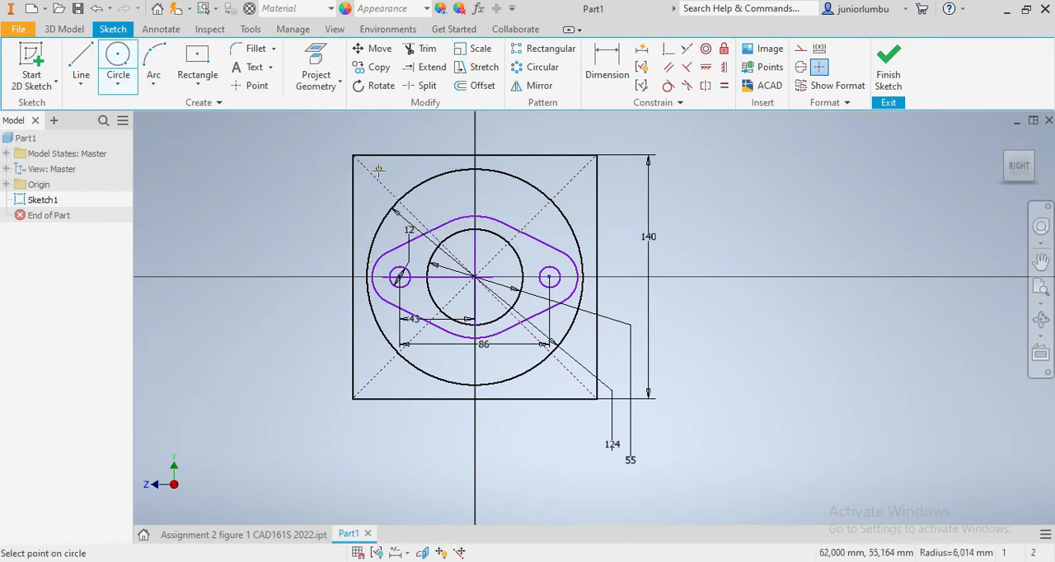
left_click(572, 179)
left_click(567, 169)
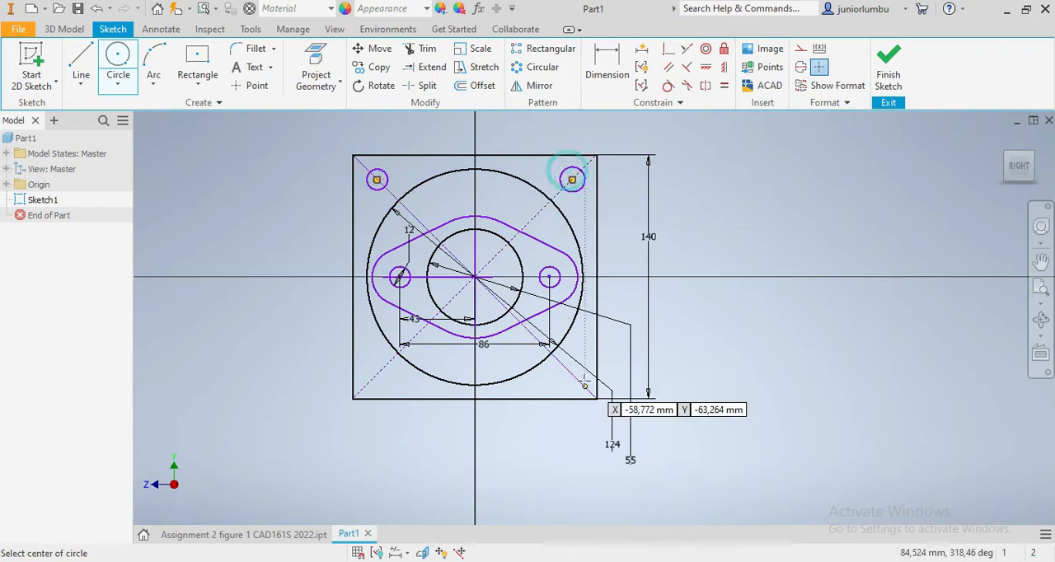
left_click(573, 375)
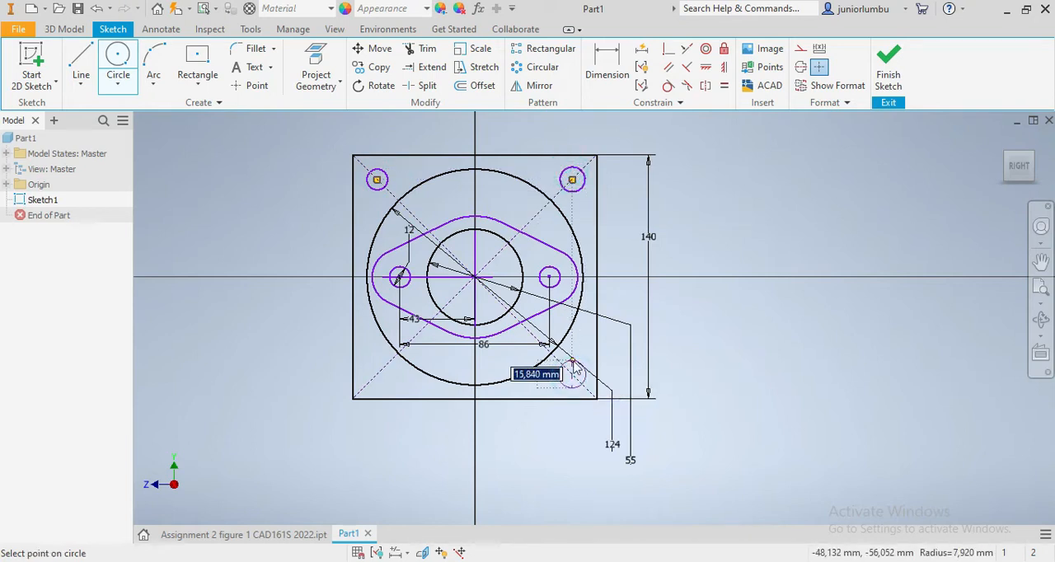
left_click(579, 367)
left_click(376, 375)
left_click(371, 367)
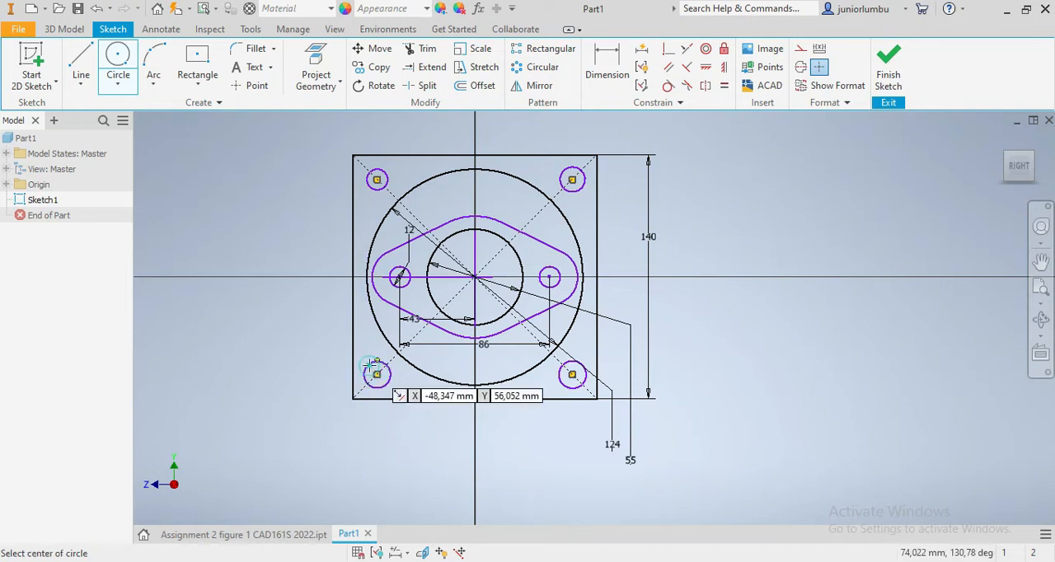
- Check the hole layout in the finished reference part and make the four corner circles of the new sketch equal in size
left_click(204, 535)
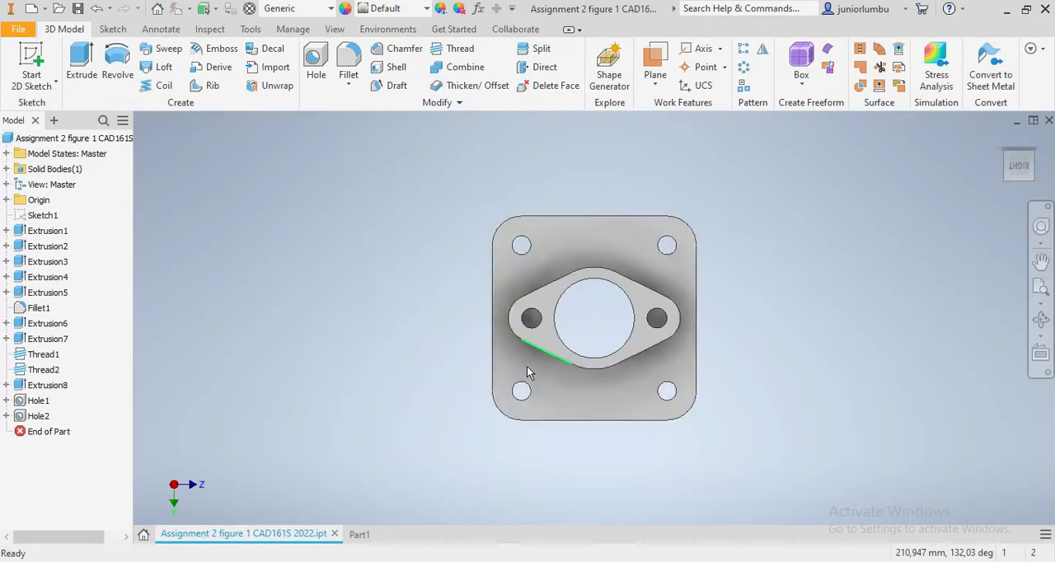
left_click(359, 535)
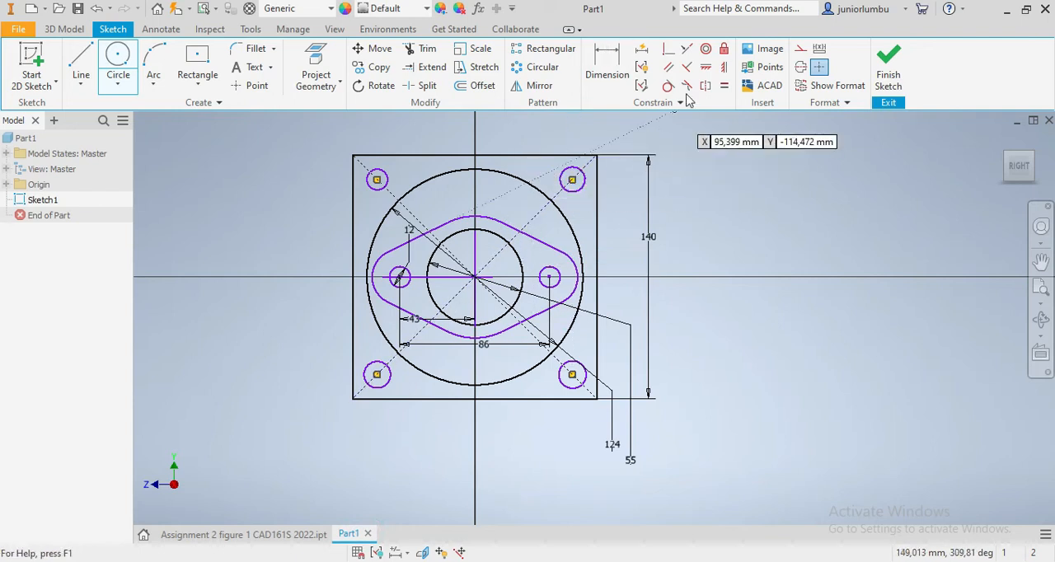
left_click(724, 85)
left_click(567, 182)
left_click(381, 173)
left_click(370, 377)
left_click(374, 186)
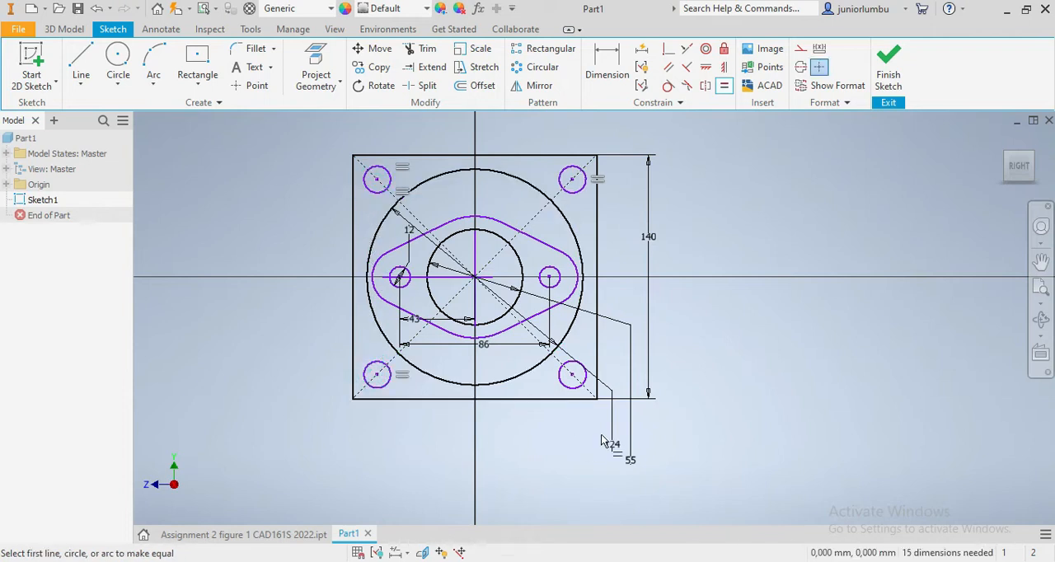
left_click(561, 387)
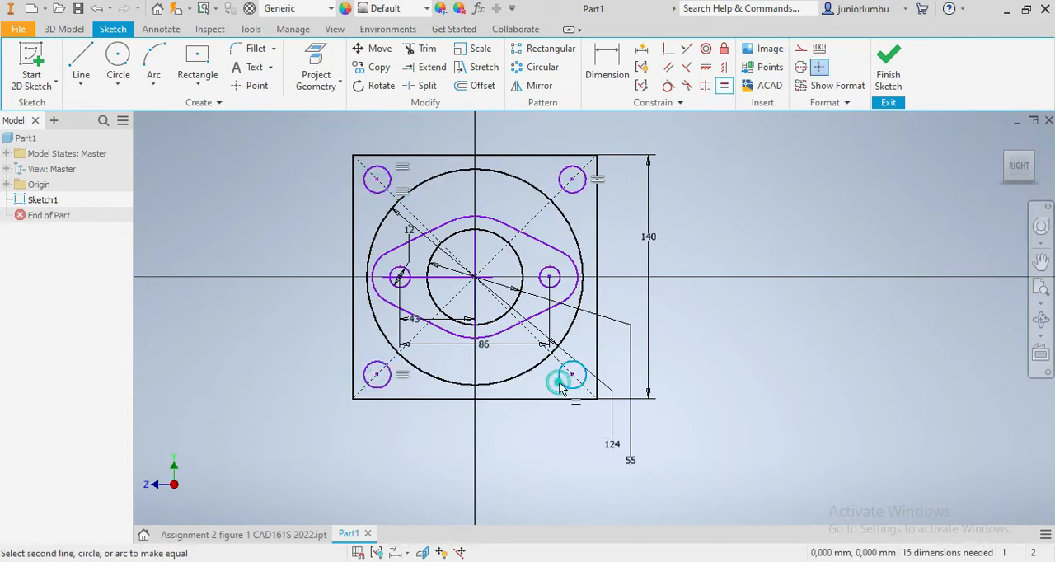
left_click(385, 386)
- Dimension the diameter of the upper-right corner circle as 13 mm
left_click(606, 64)
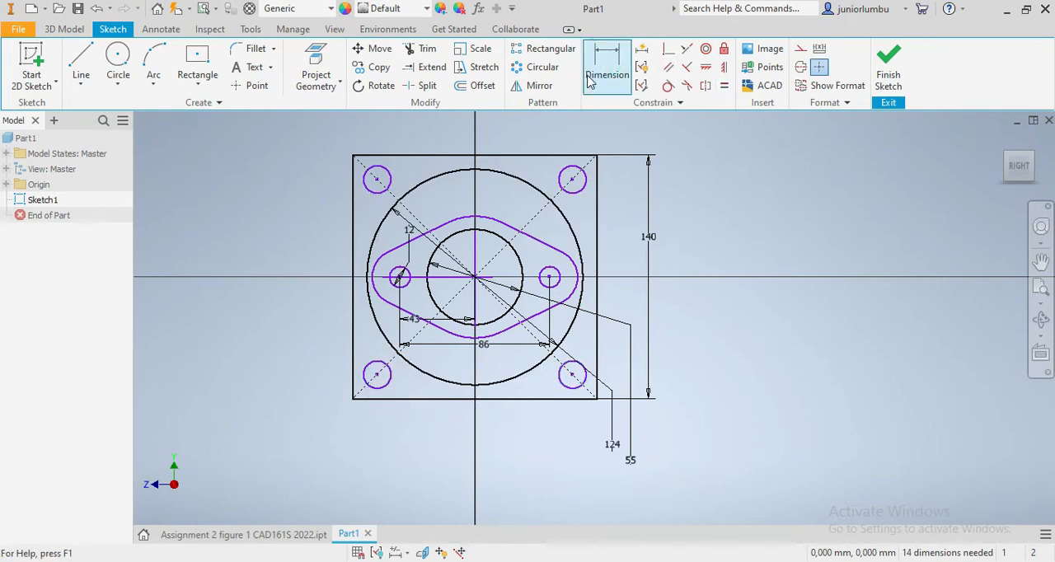
left_click(581, 195)
left_click(597, 211)
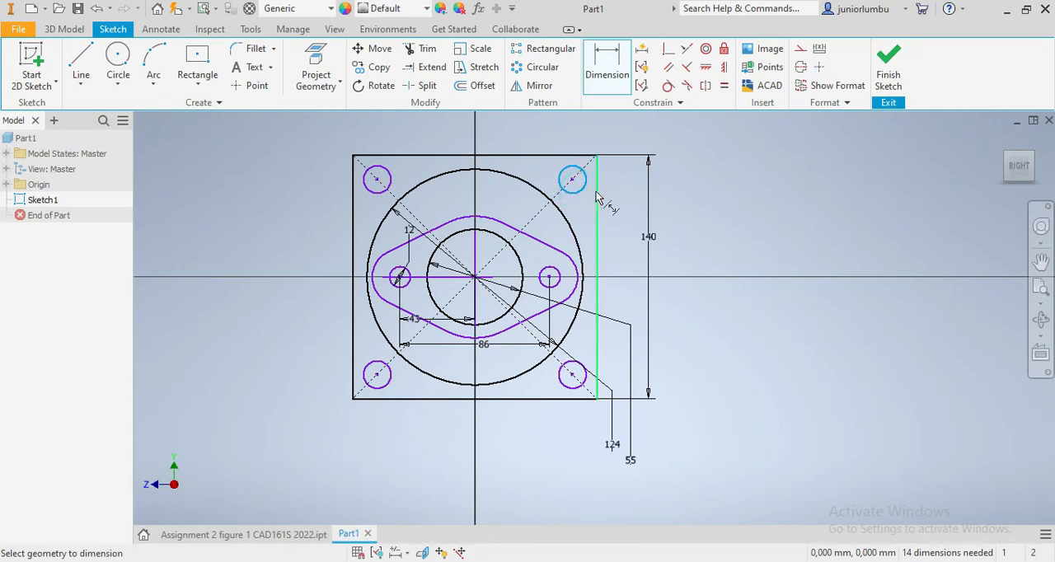
left_click(705, 201)
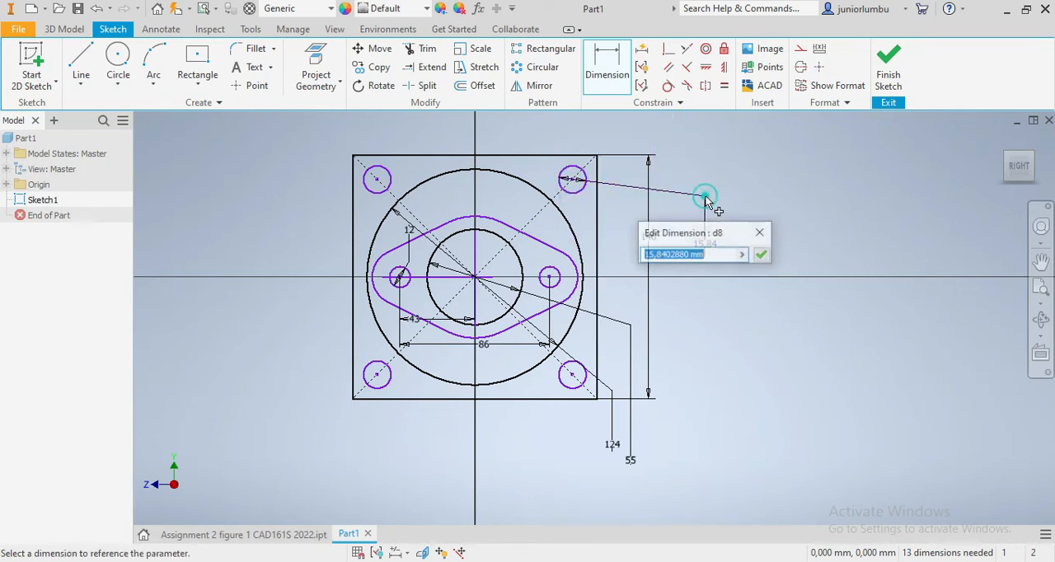
type("13")
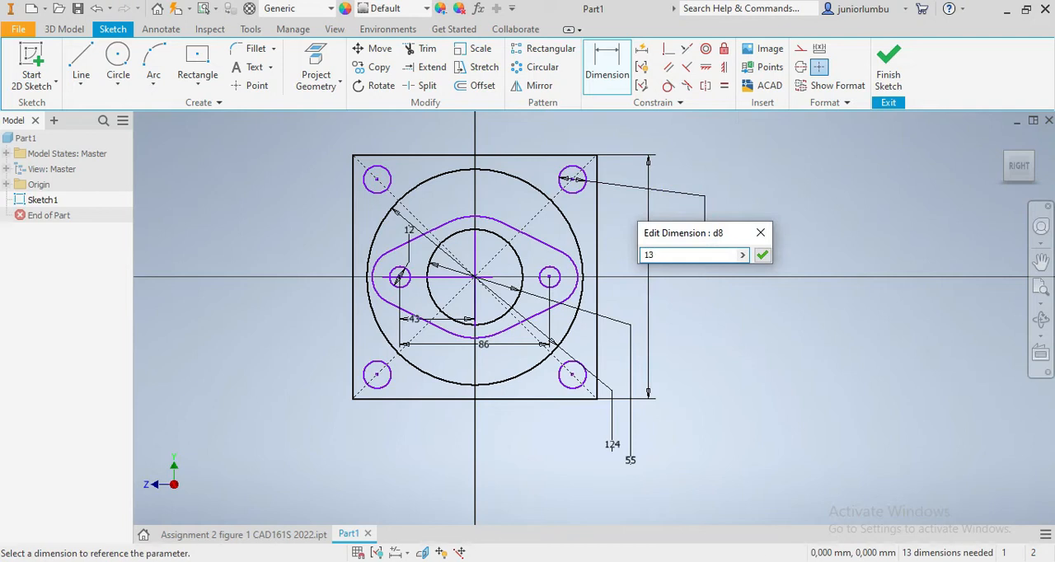
key("Return")
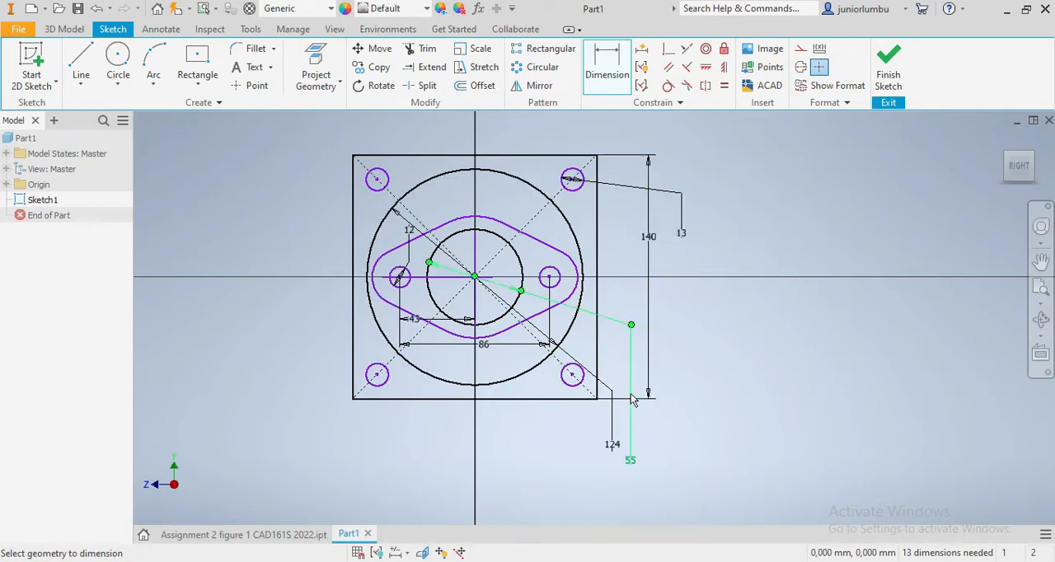
key("Escape")
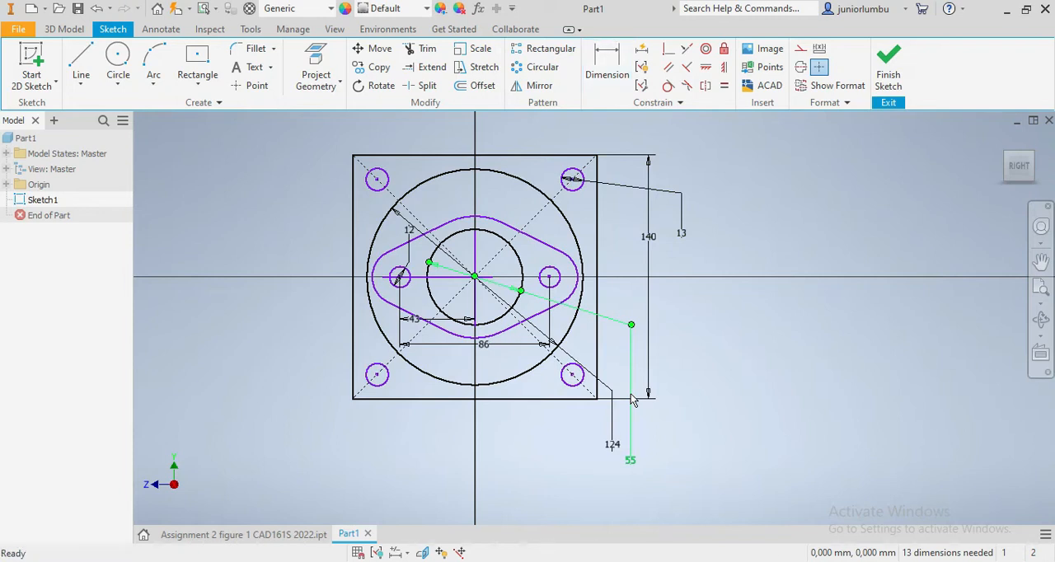
- Delete the horizontal and vertical helper lines inside the flange outline
left_click(437, 279)
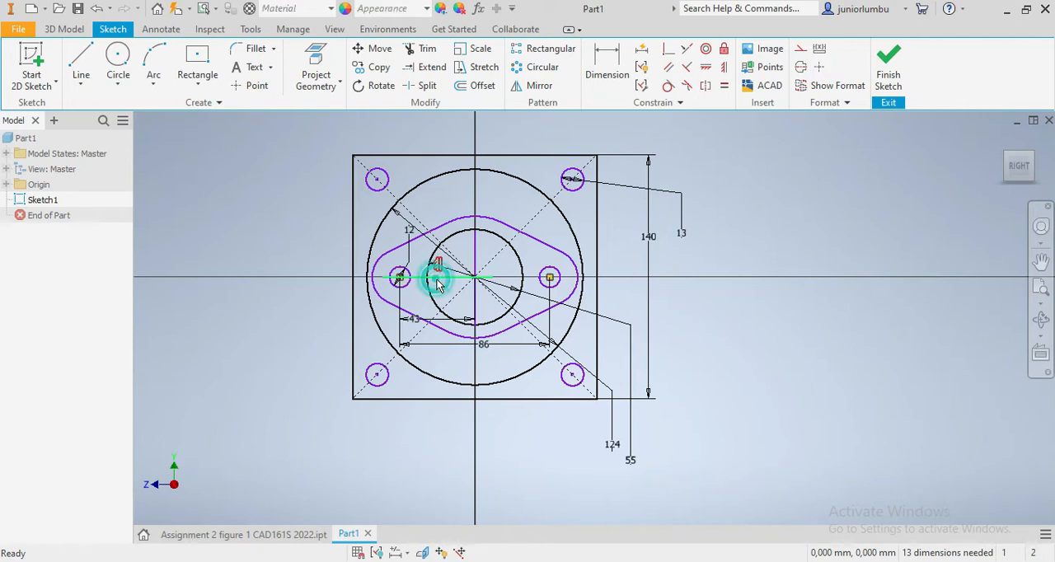
left_click(481, 258)
left_click(437, 280)
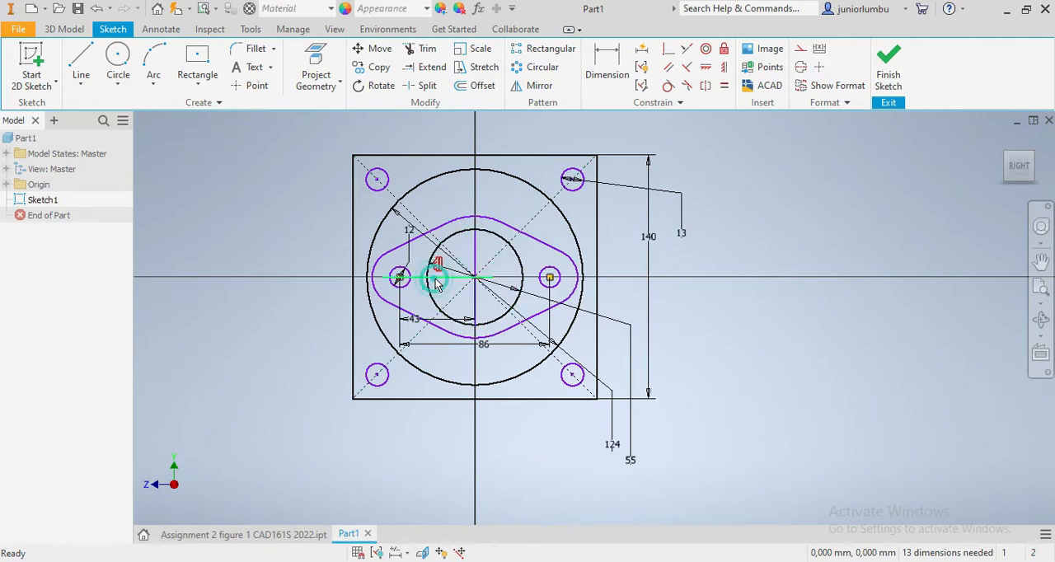
key("Delete")
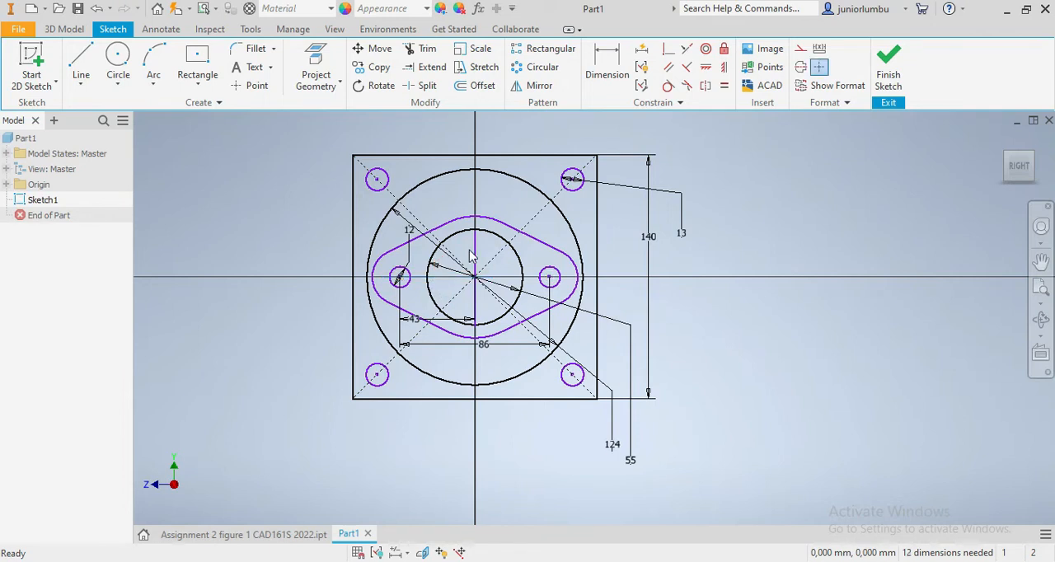
left_click(478, 257)
key("Delete")
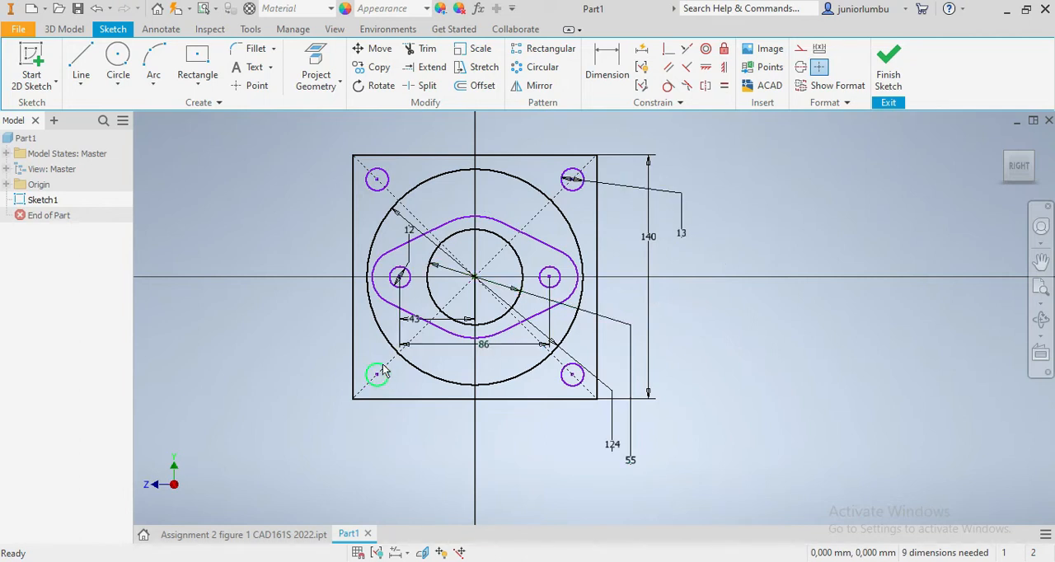
- Check the raised disc on the finished reference part and extrude the region between the 124 mm circle and flange outline 3 mm in the flipped direction
left_click(66, 31)
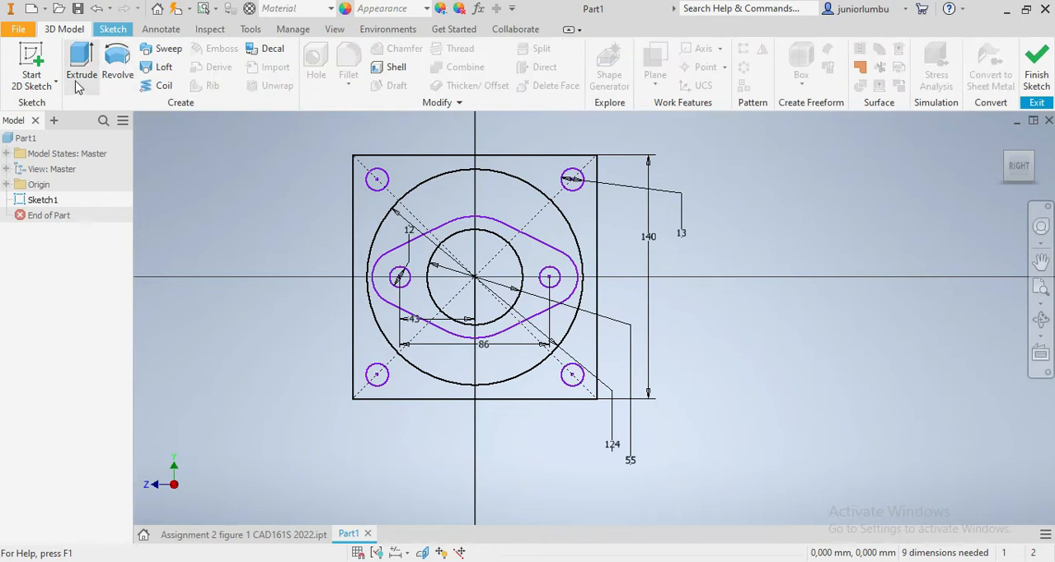
left_click(80, 59)
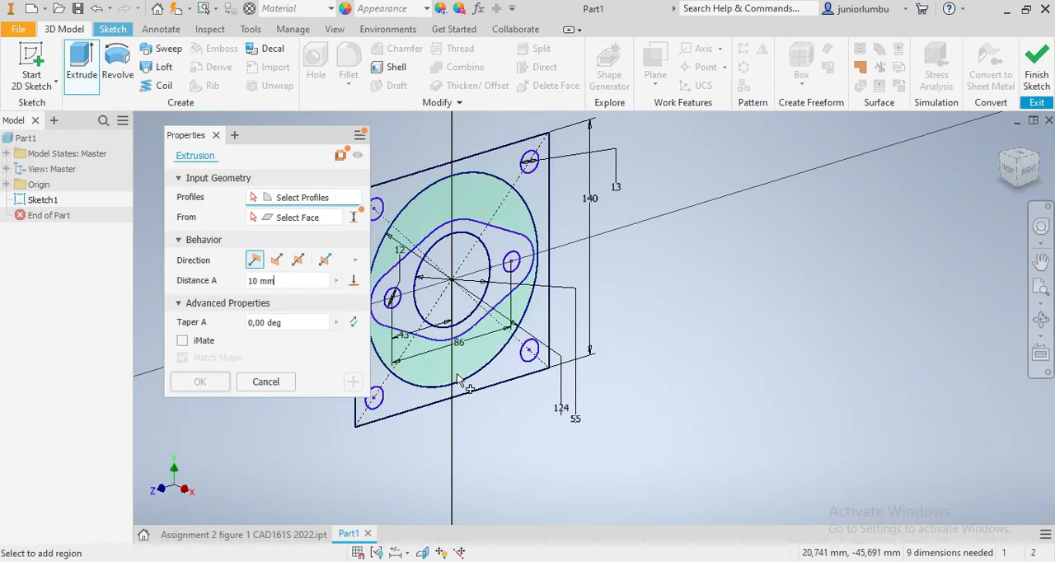
left_click(247, 534)
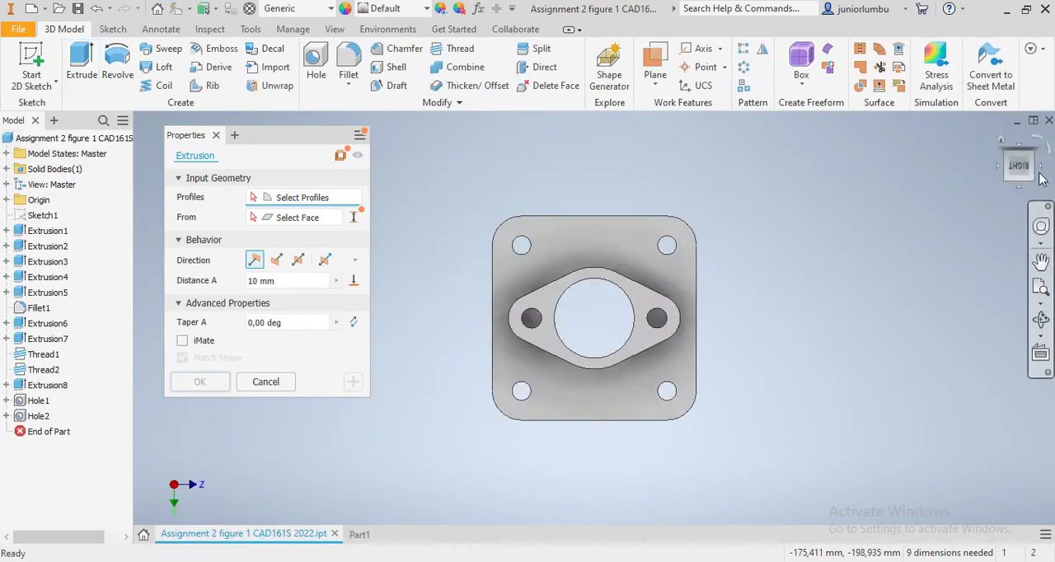
left_click_drag(1019, 185, 1020, 206)
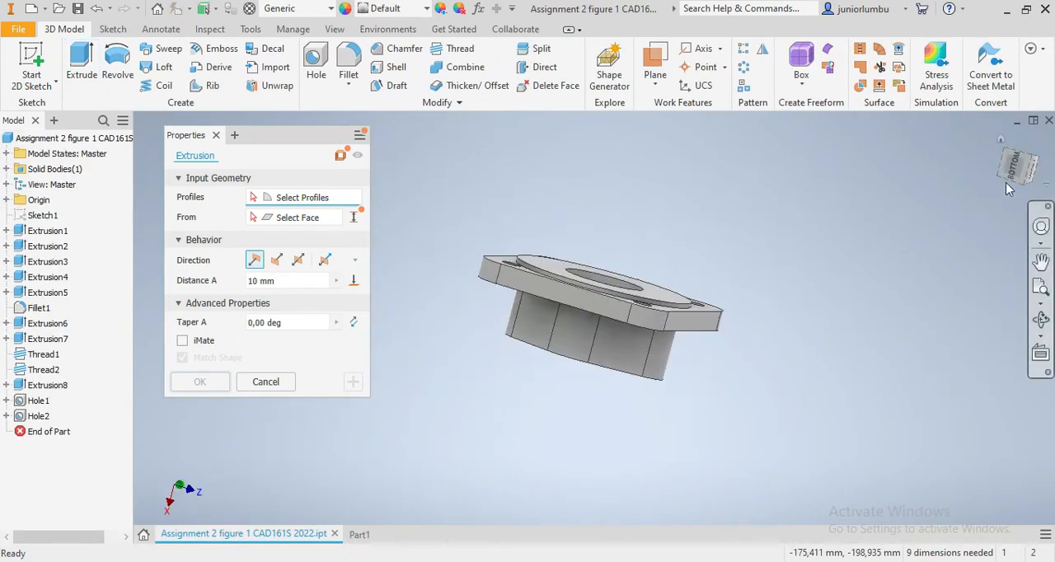
left_click(1001, 151)
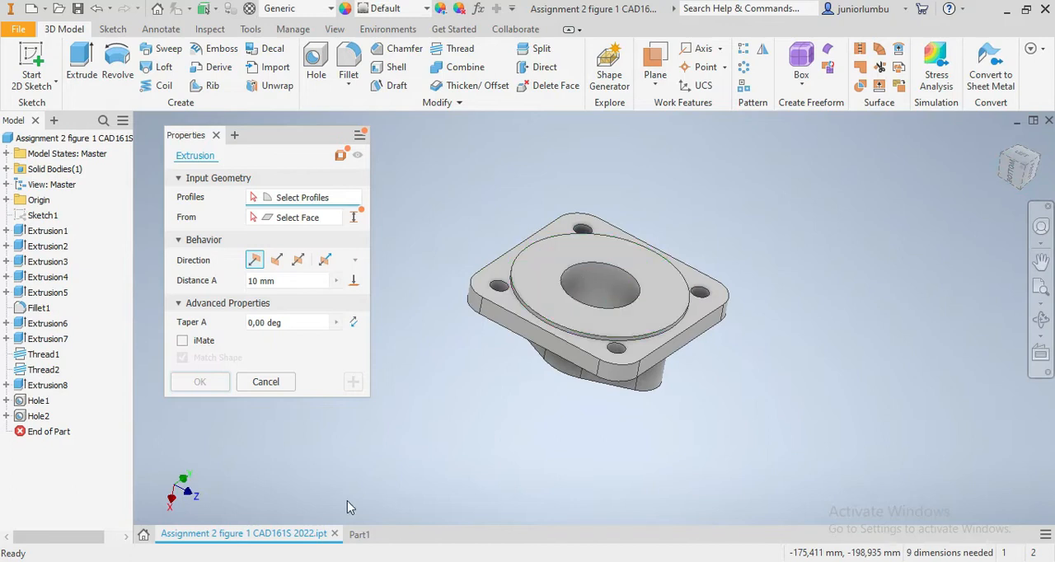
left_click(360, 535)
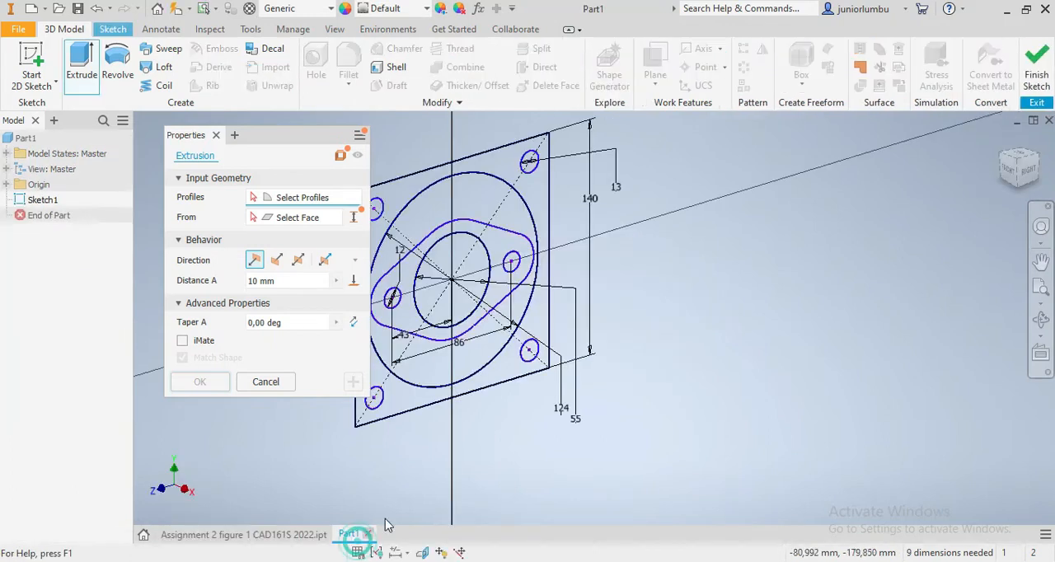
left_click(489, 205)
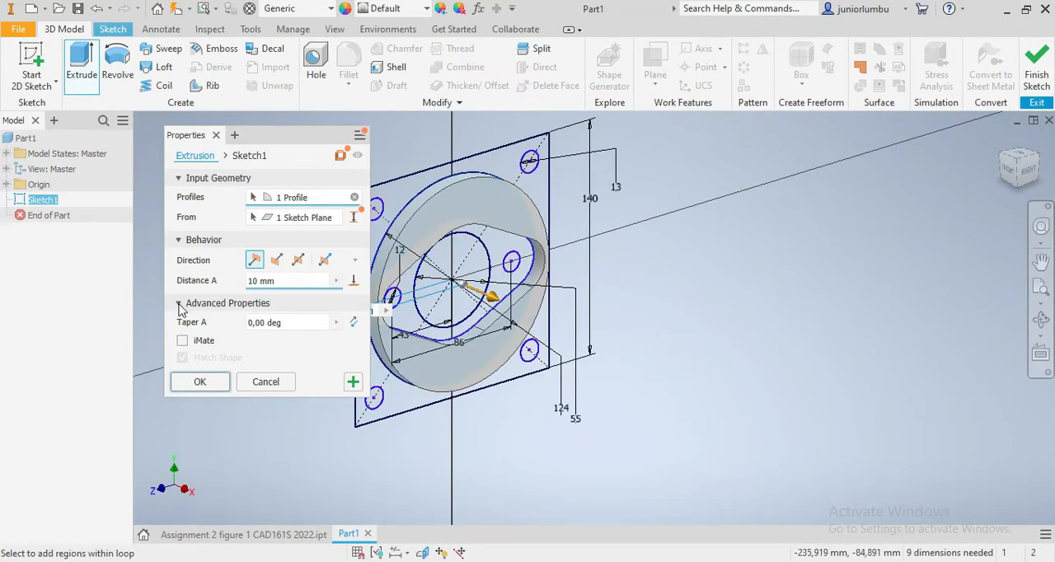
double_click(256, 281)
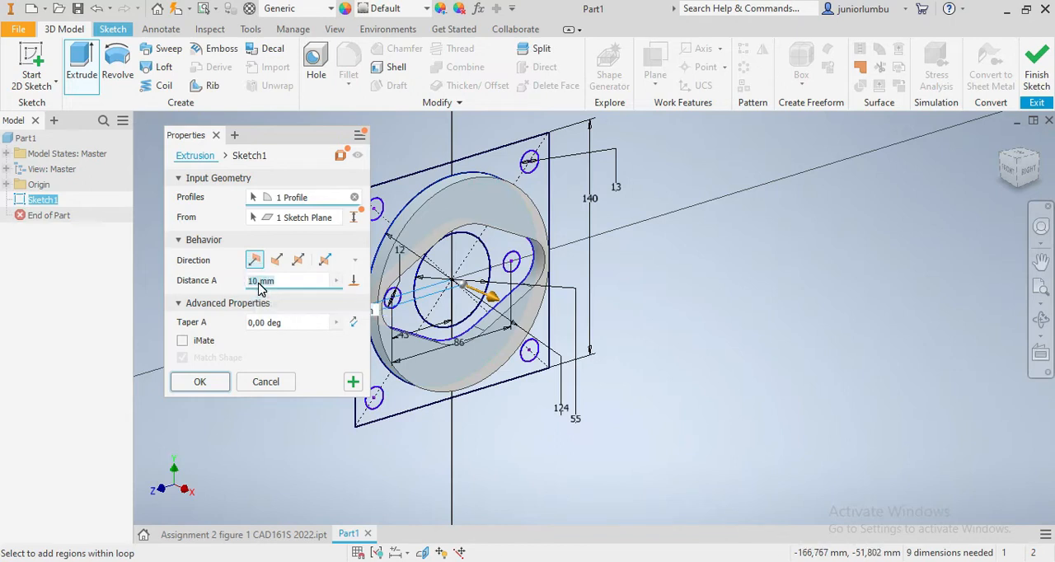
type("3")
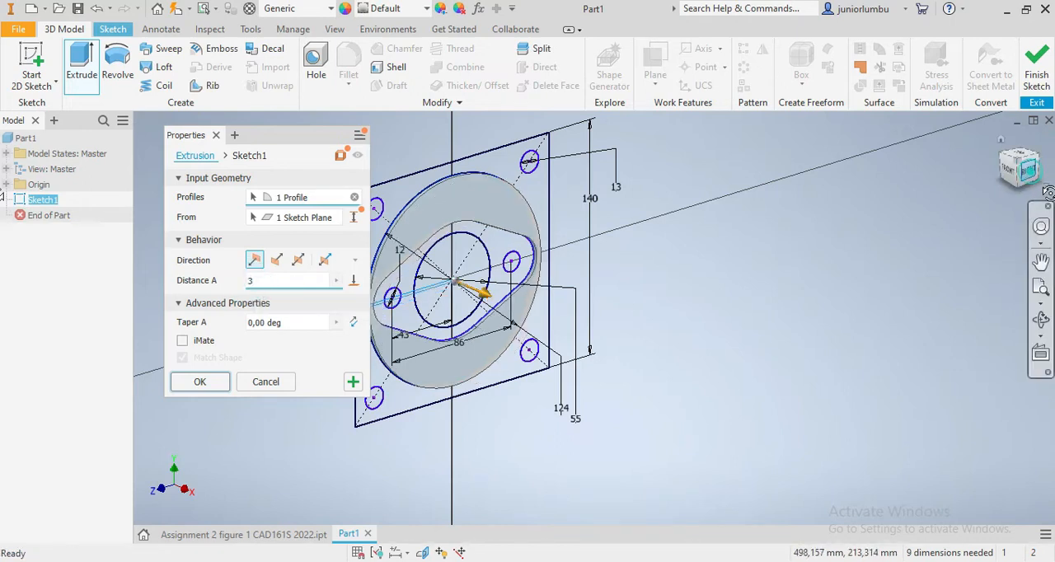
left_click(1046, 191)
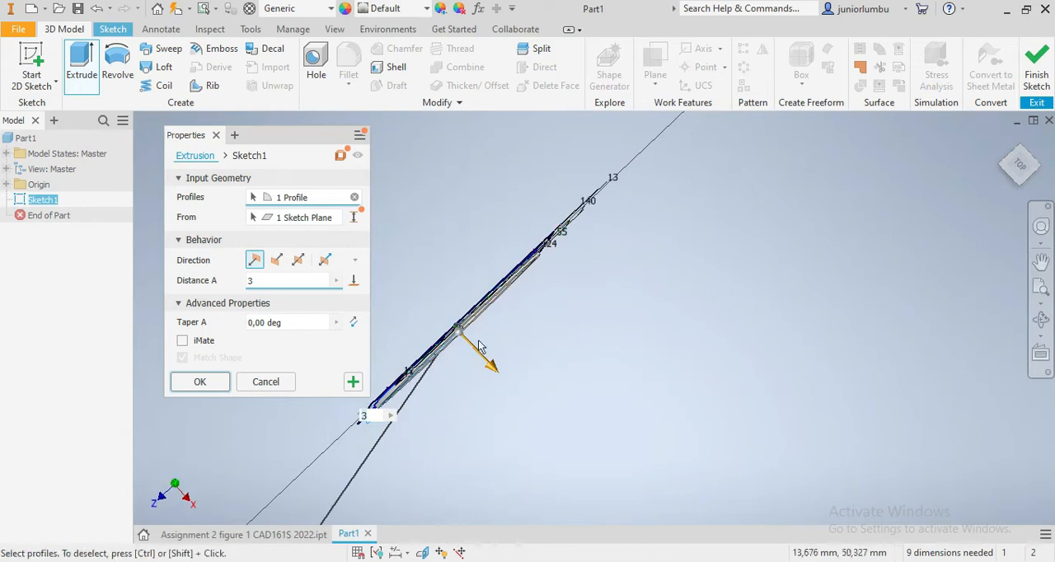
left_click(276, 260)
left_click(200, 384)
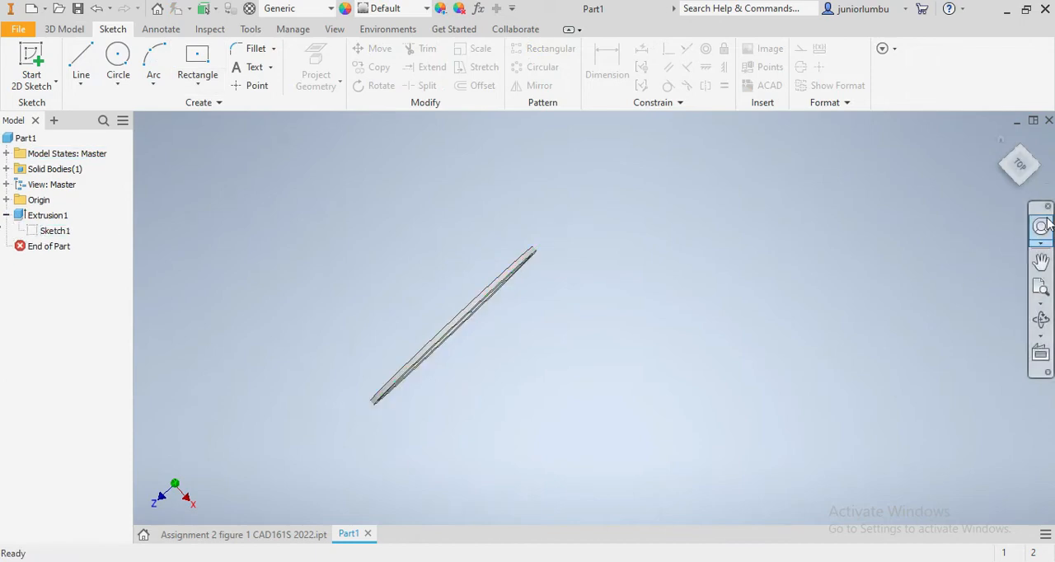
- Make the sketch used by the disc extrusion visible again so its remaining regions are available
left_click(1023, 170)
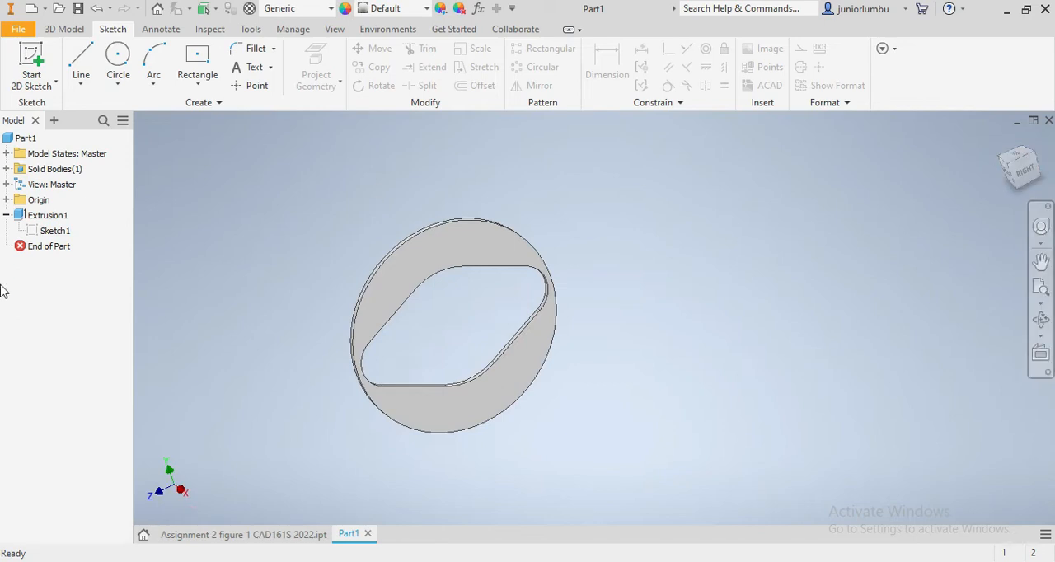
right_click(52, 235)
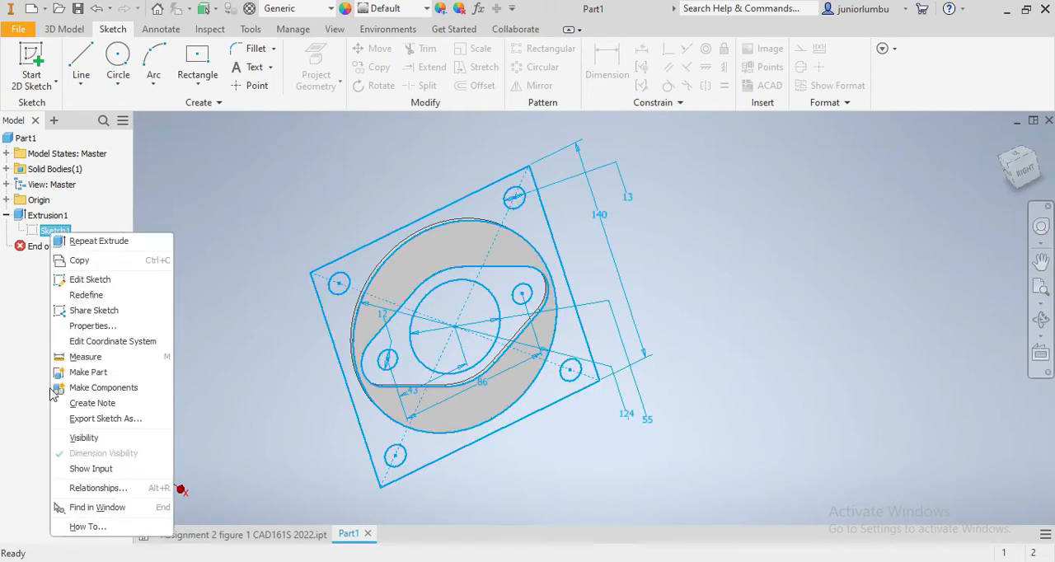
left_click(80, 438)
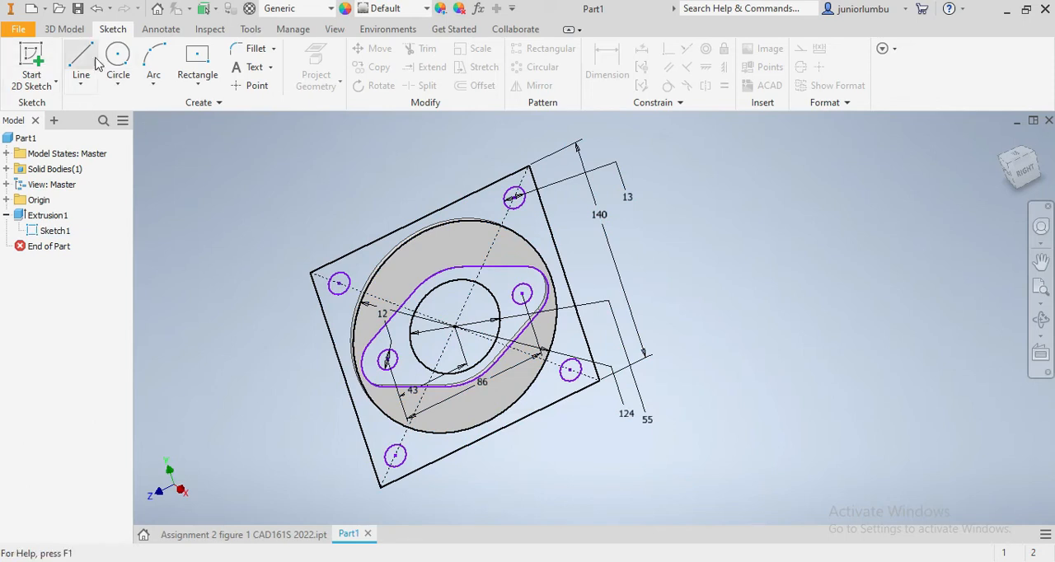
- Extrude the square plate region outside the 124 mm circle, excluding the four corner holes, 14 mm in the default direction as a join
left_click(61, 30)
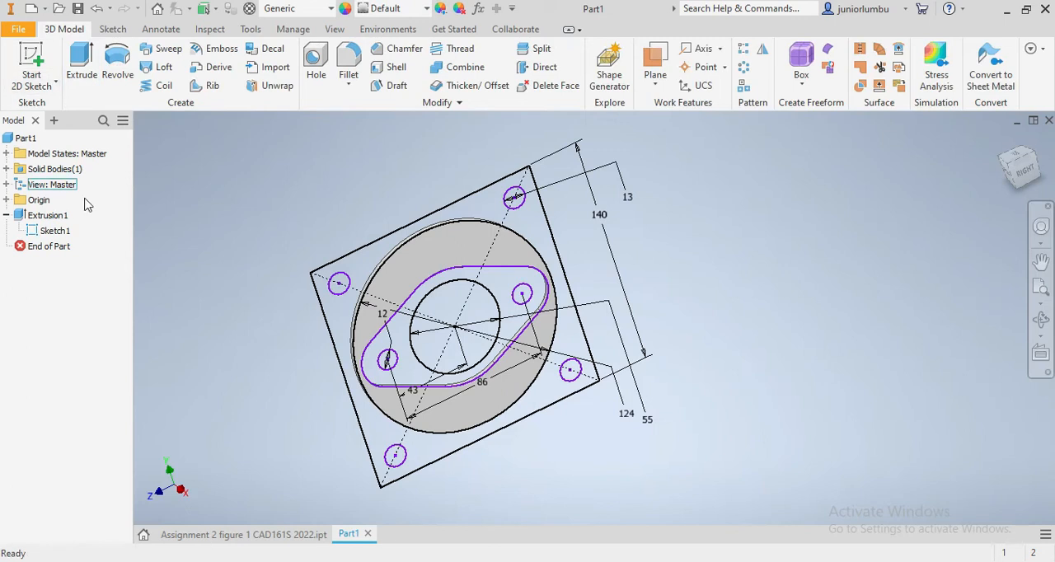
left_click(80, 70)
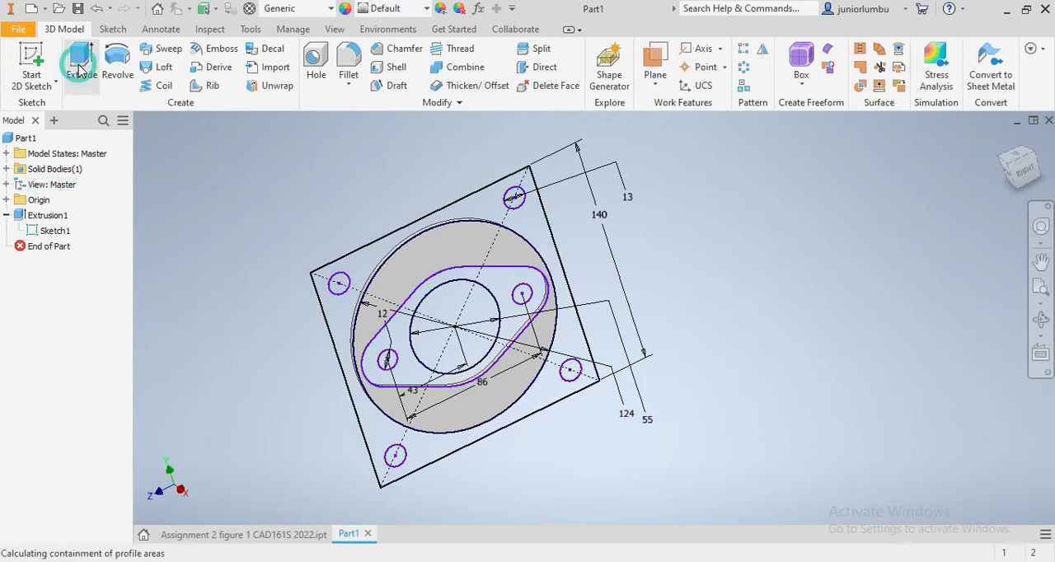
scroll(619, 396, "down", 3)
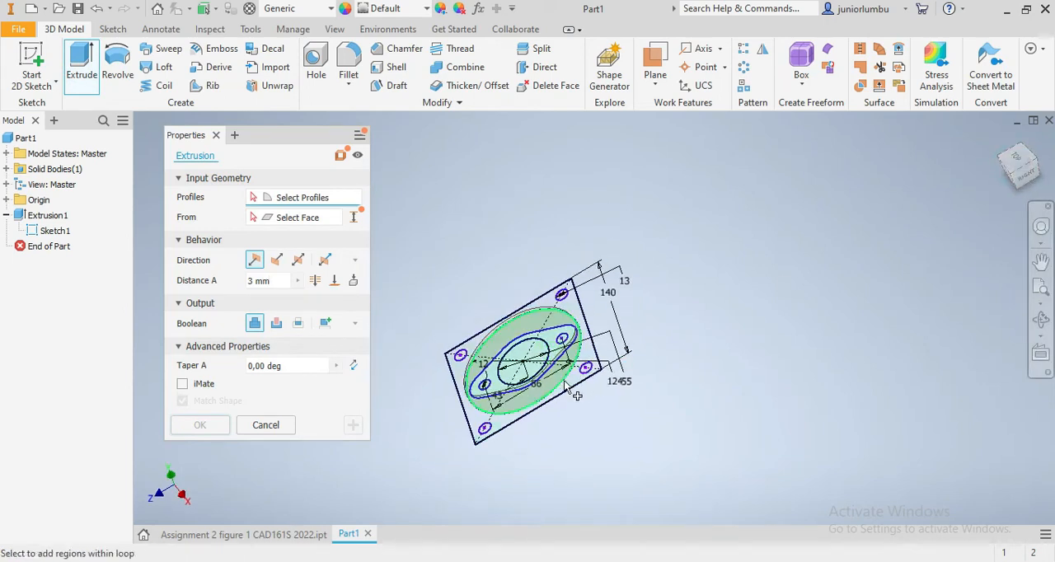
scroll(577, 289, "up", 2)
left_click(590, 244)
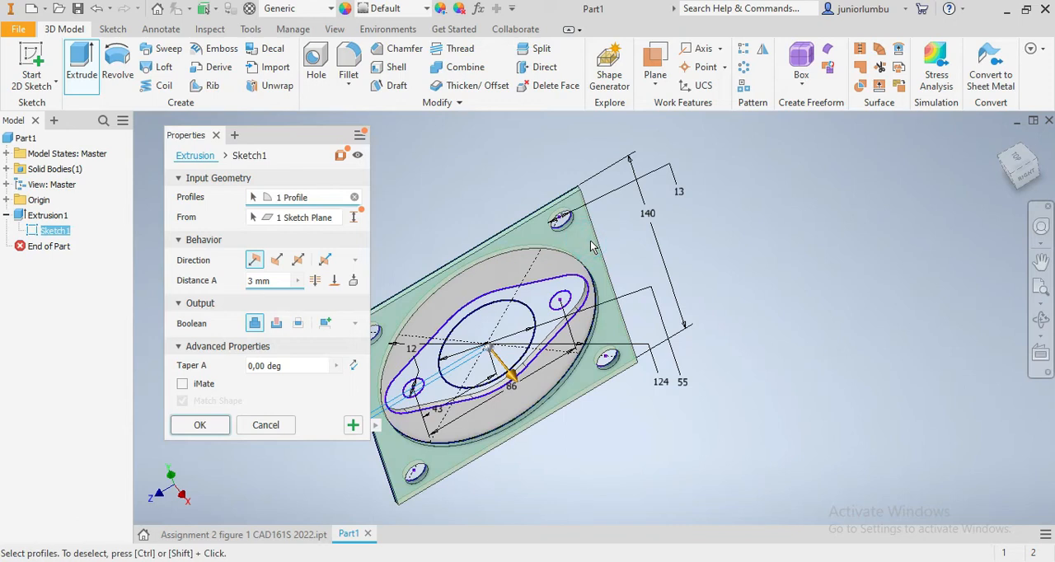
left_click_drag(1019, 169, 1024, 178)
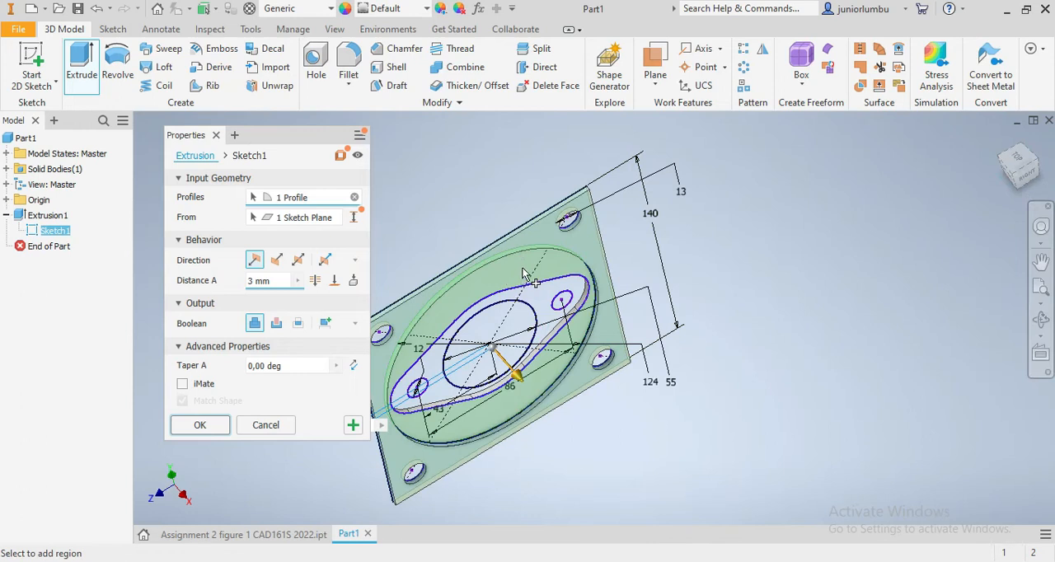
scroll(519, 264, "up", 3)
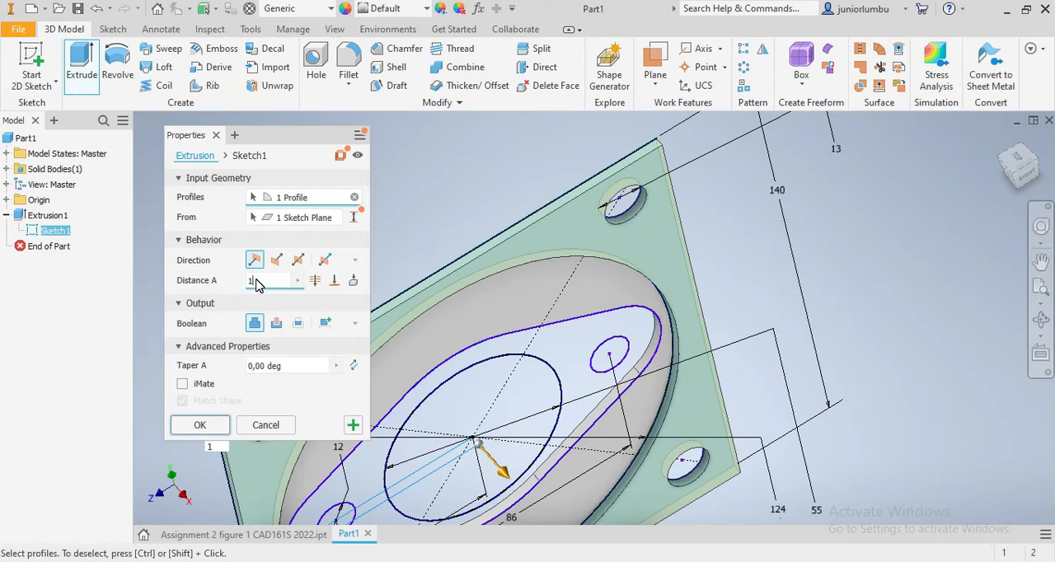
type("4")
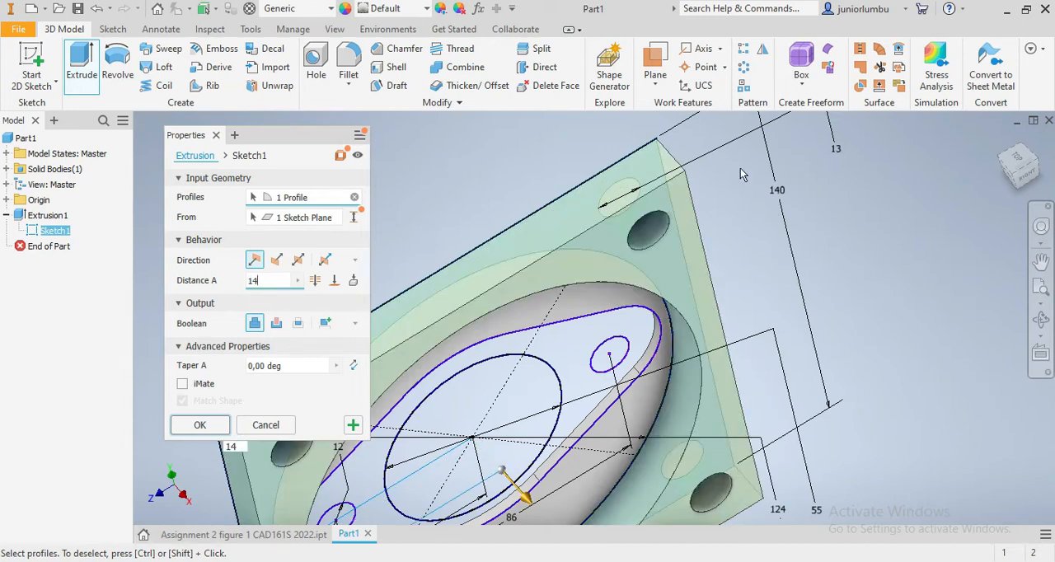
left_click_drag(1018, 176, 1019, 198)
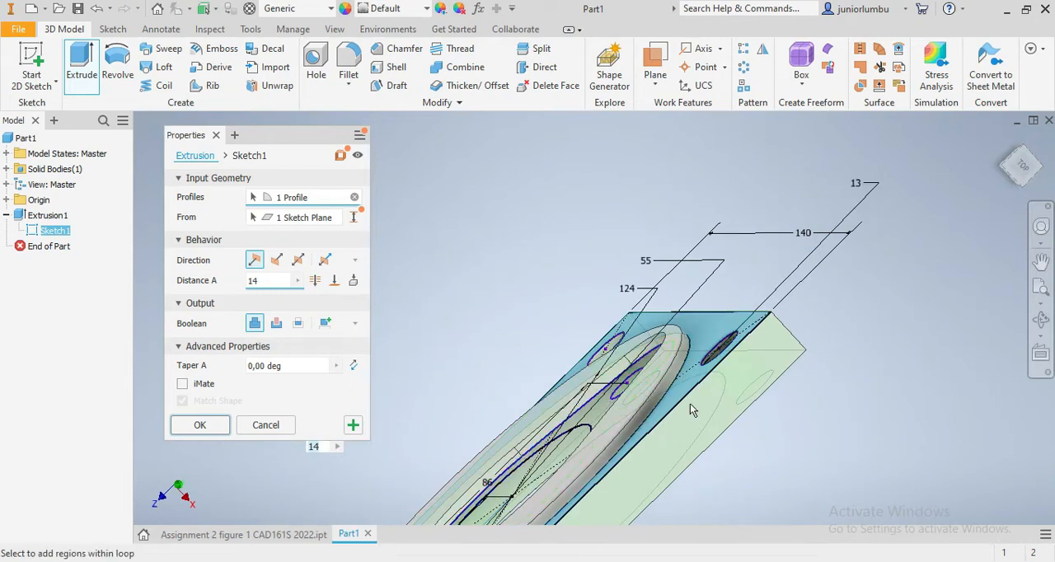
left_click_drag(1023, 170, 1019, 149)
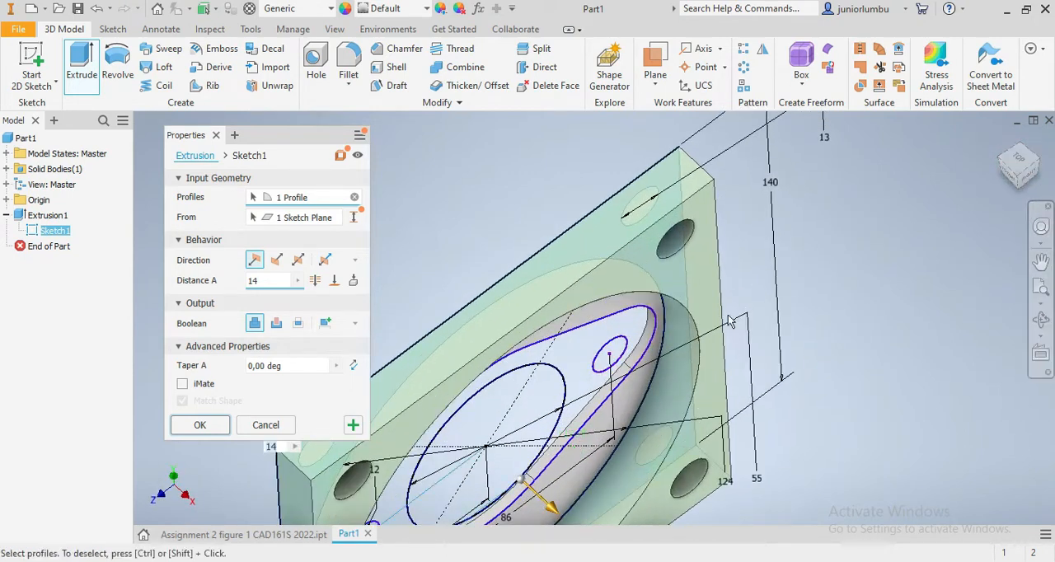
left_click(201, 426)
- Extrude the flange outline region around the central bore and two 12 mm holes 52 mm, joined to the part
scroll(593, 462, "down", 5)
scroll(635, 497, "up", 5)
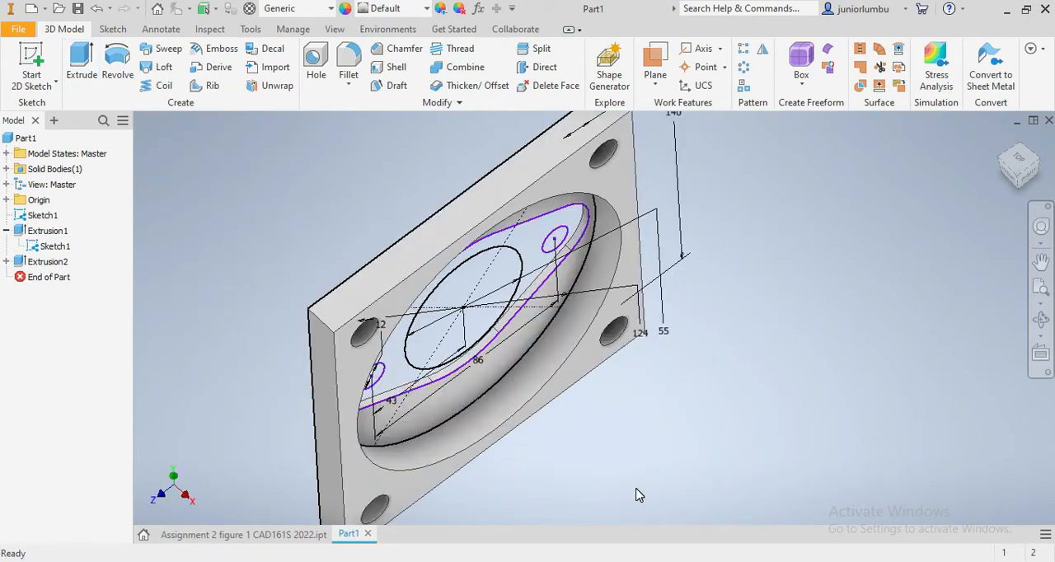
left_click(82, 71)
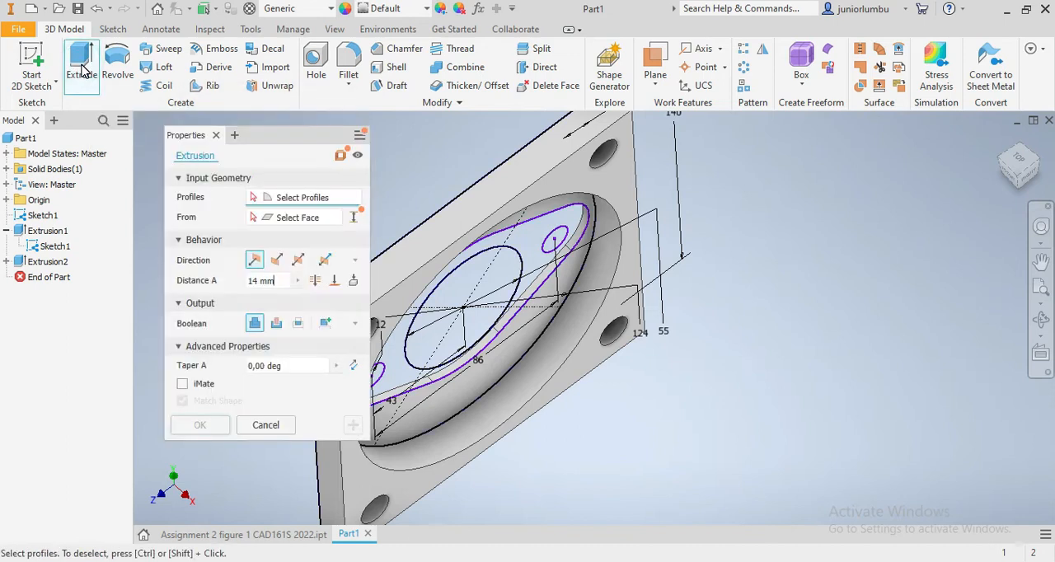
left_click(537, 248)
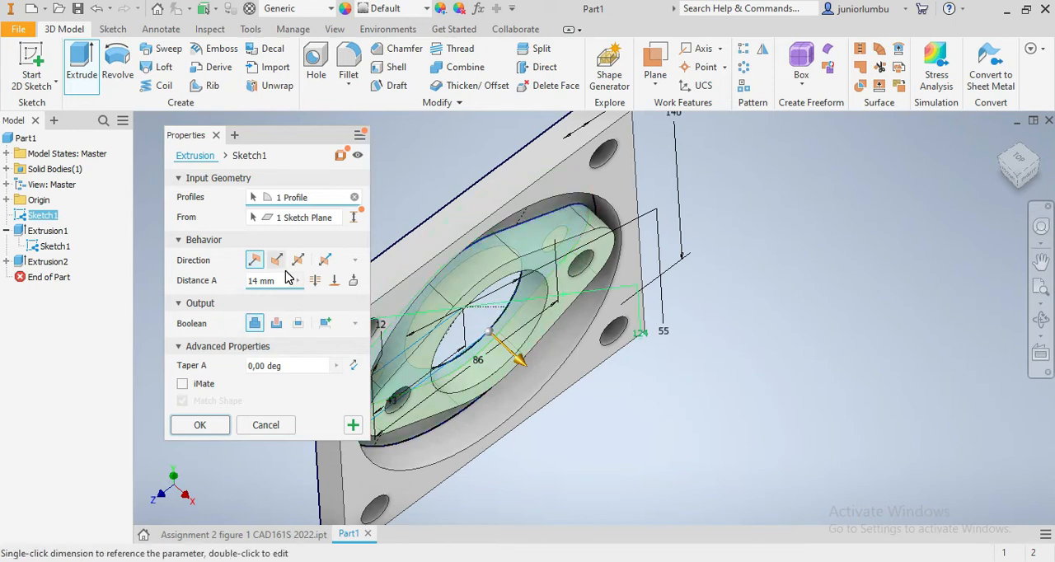
left_click(259, 281)
type("52")
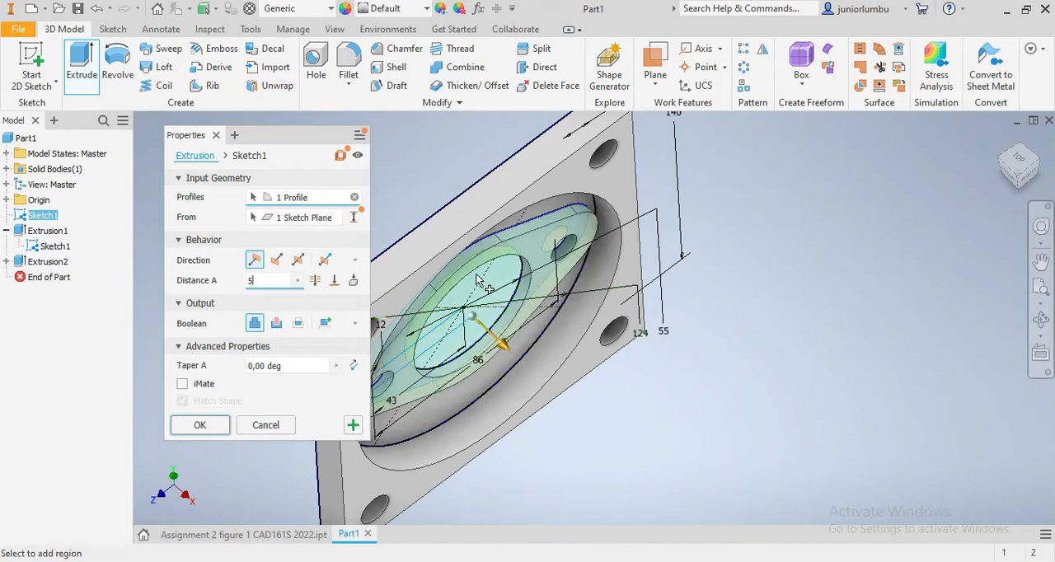
left_click(1017, 173)
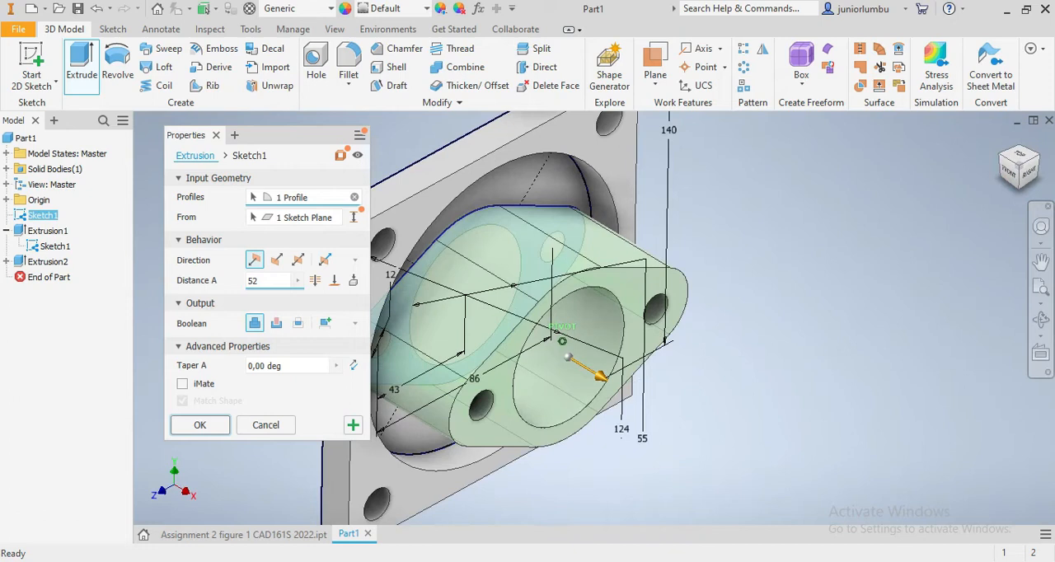
left_click(198, 427)
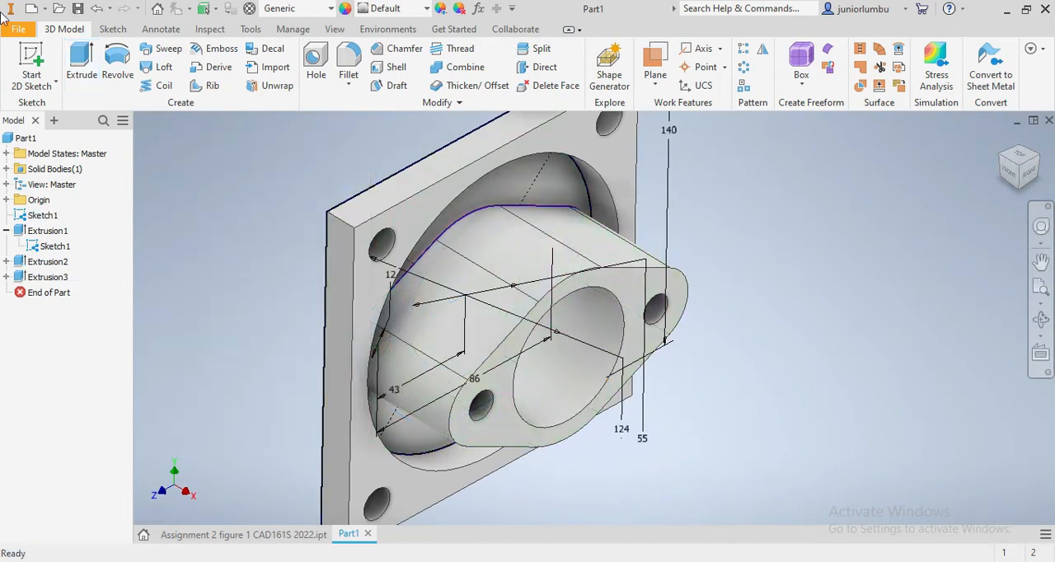
- Extrude the region between the flange outline and the 124 mm circle 14 mm to fill the recess in the plate
left_click(76, 58)
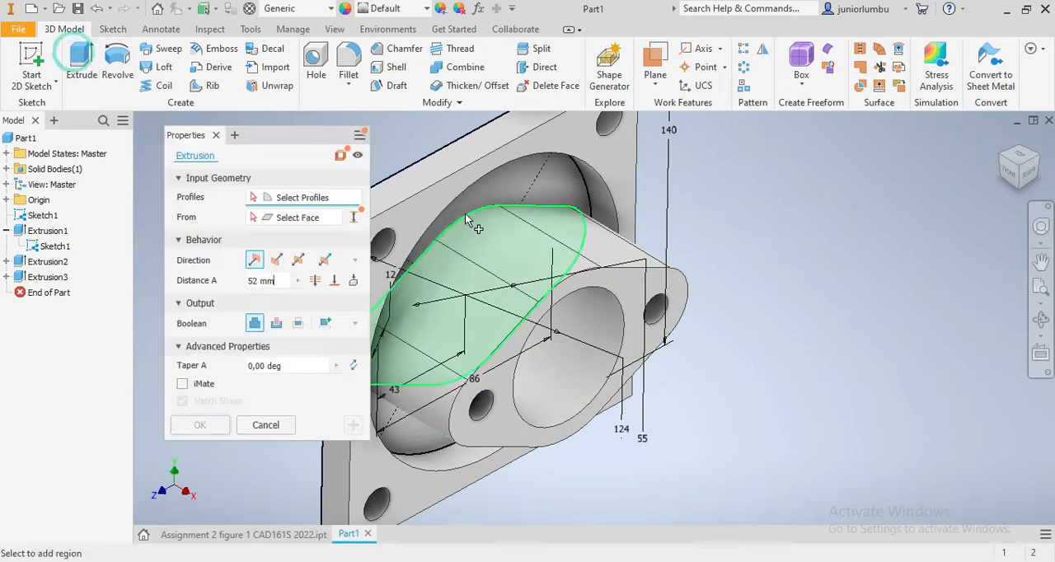
left_click(518, 179)
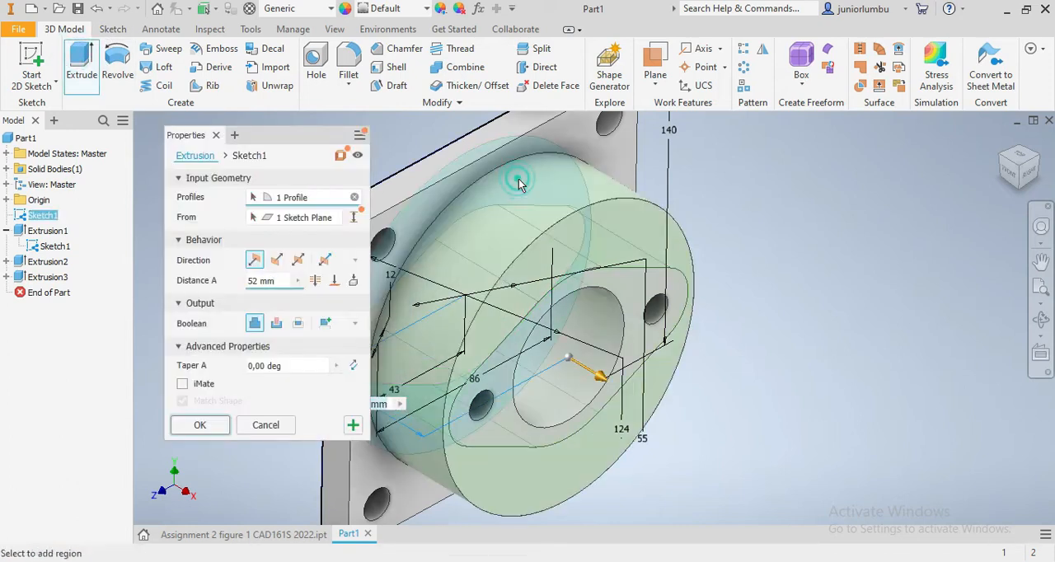
left_click(256, 281)
type("1")
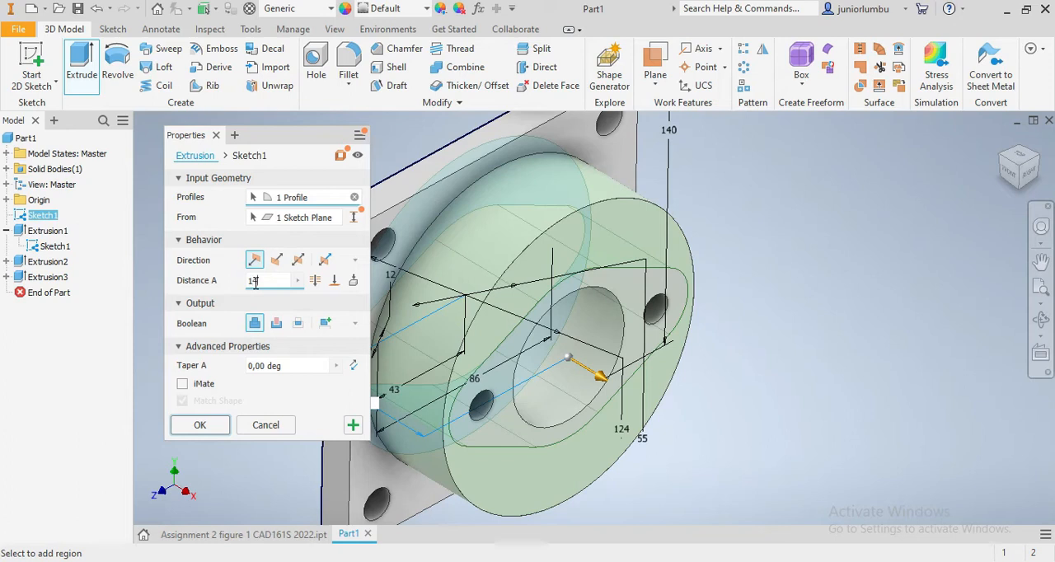
type("4")
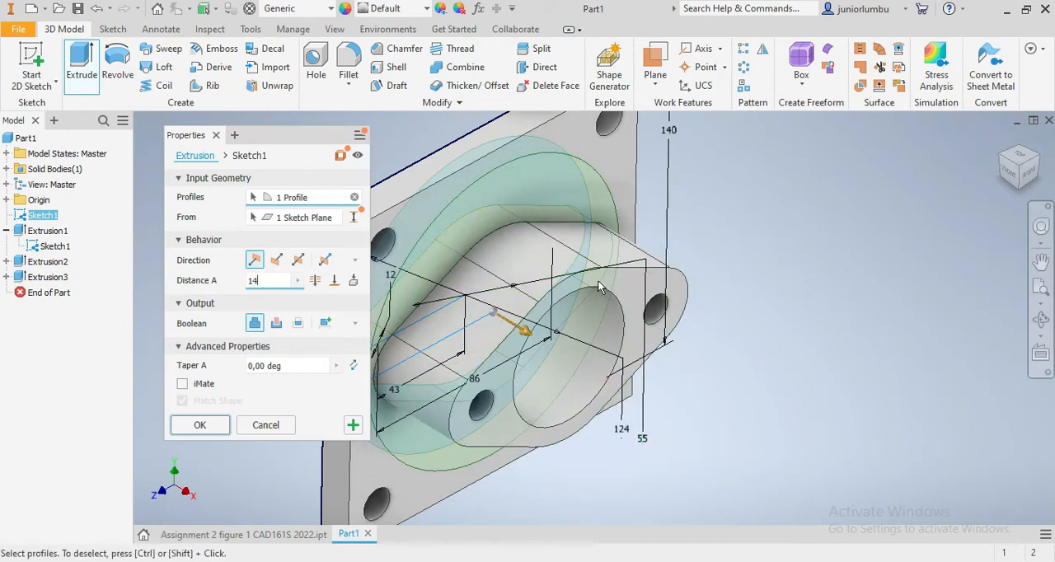
left_click(201, 425)
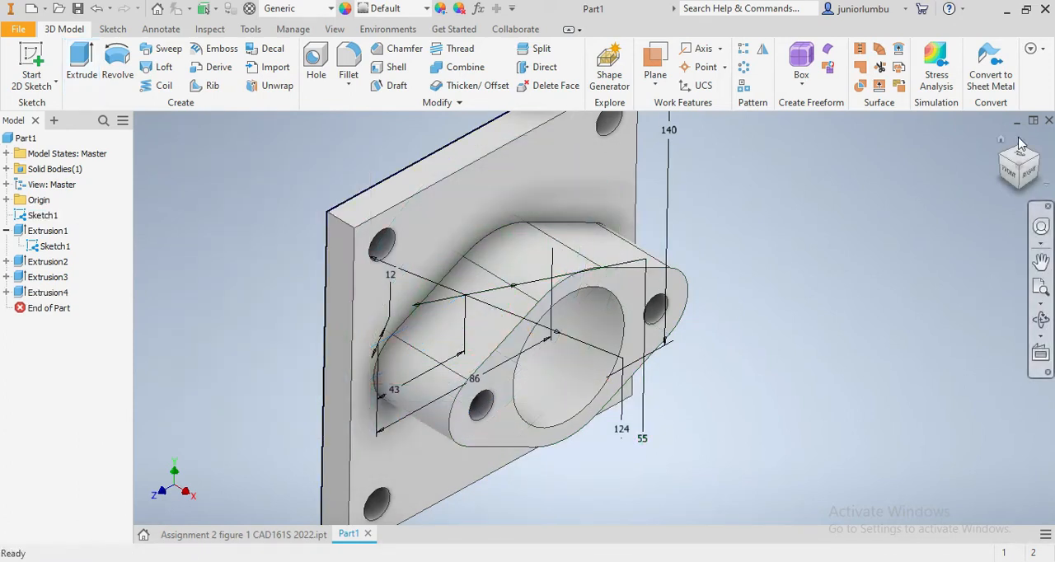
left_click(1017, 167)
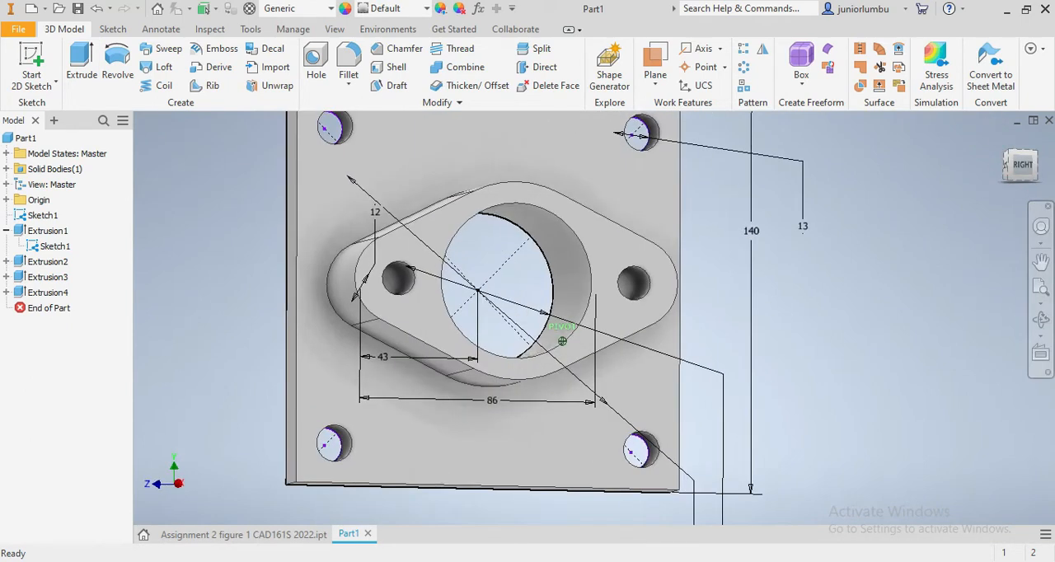
- Extrude the two 12 mm hole circles in the flange 52 mm in the default direction as a join to fill them solid
left_click(82, 62)
left_click(1020, 167)
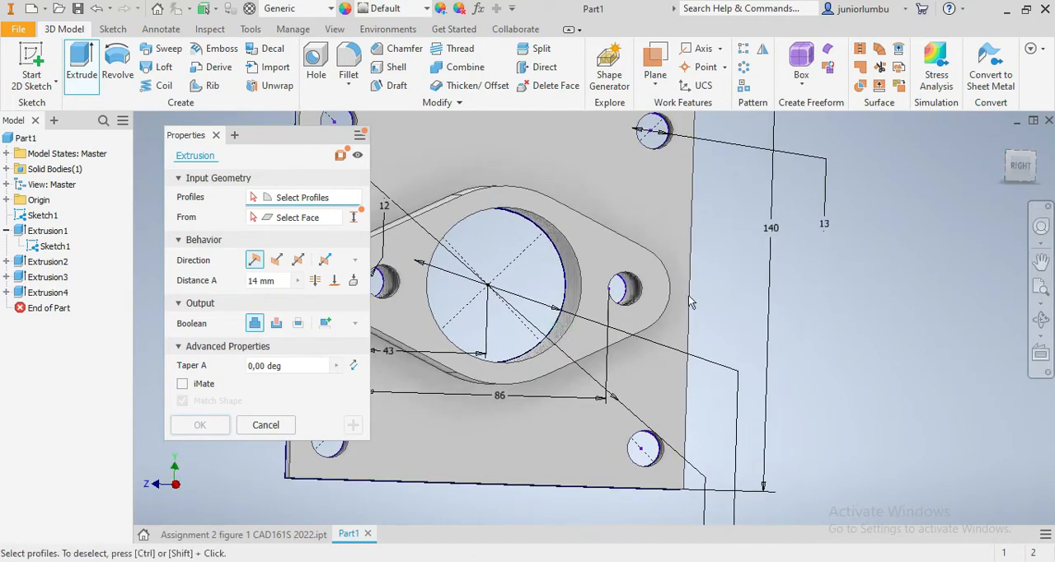
left_click(624, 295)
scroll(565, 301, "up", 2)
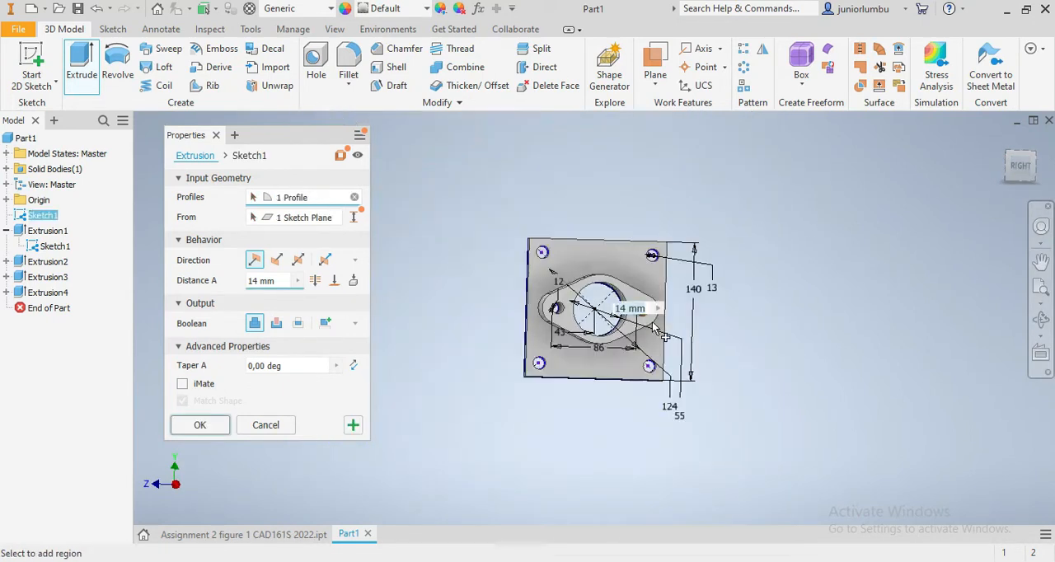
scroll(563, 309, "down", 3)
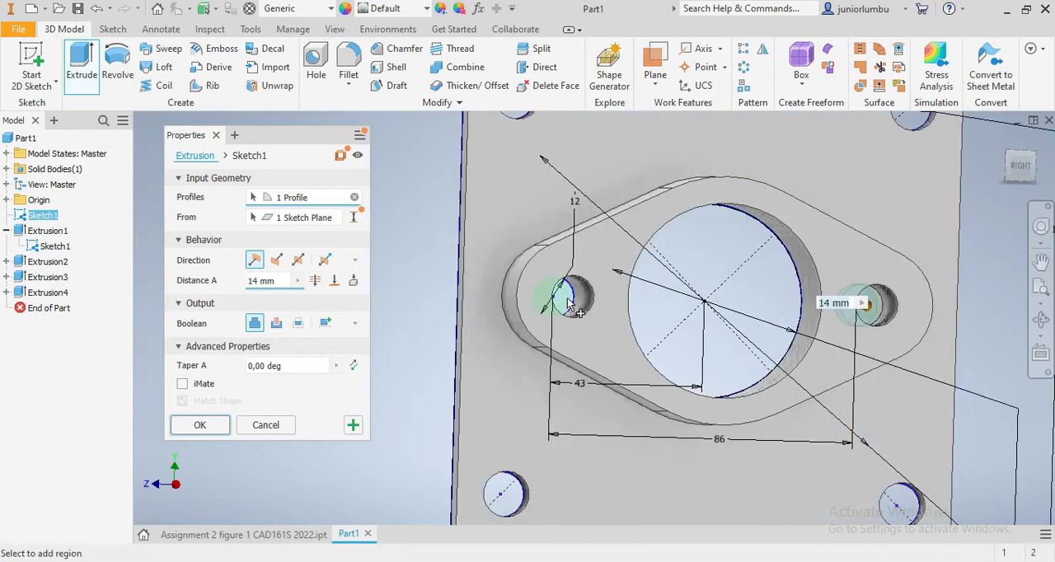
left_click(258, 280)
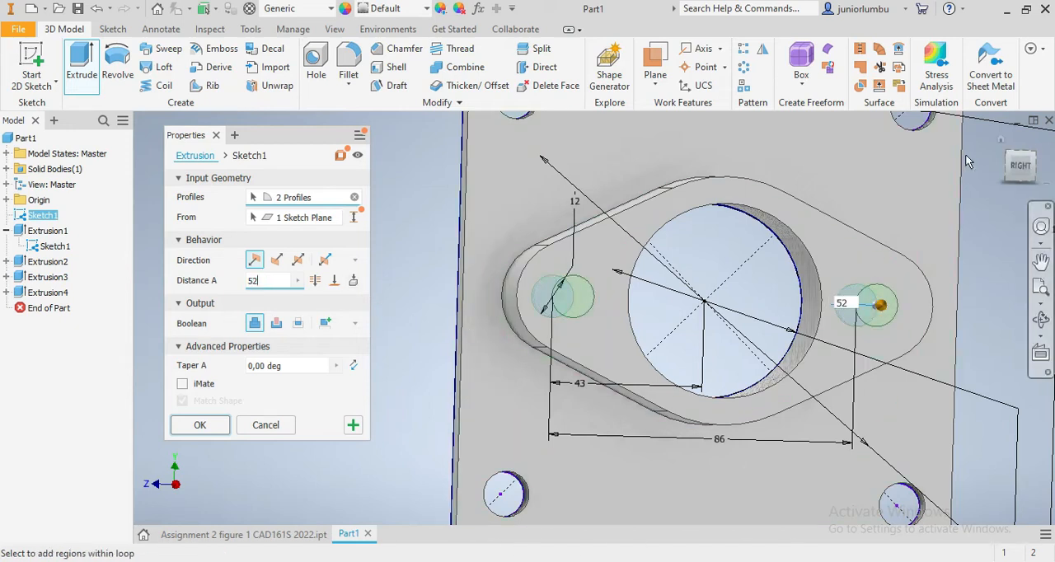
left_click(1035, 133)
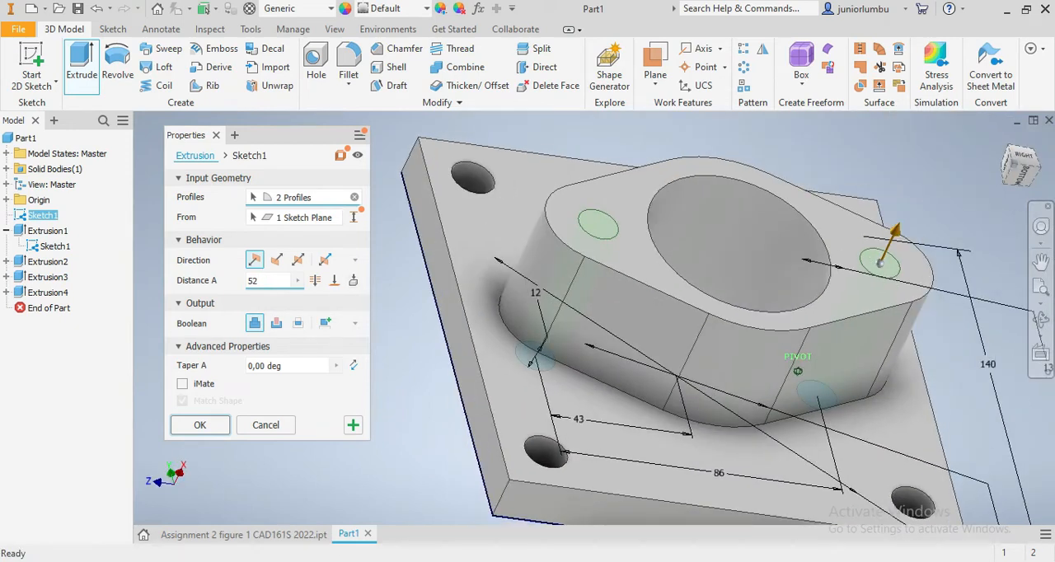
left_click(194, 427)
scroll(911, 342, "down", 3)
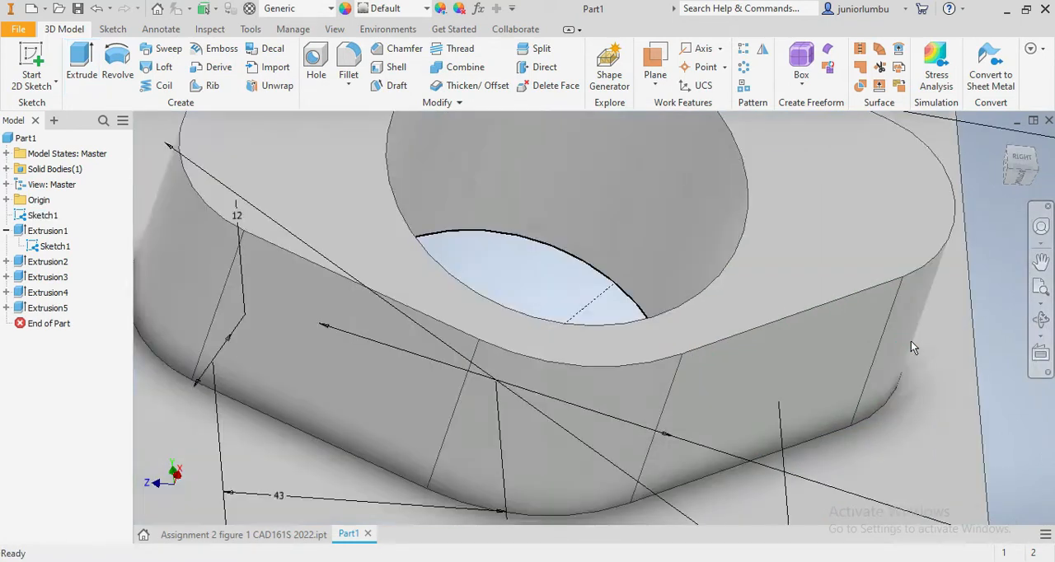
scroll(902, 361, "up", 5)
scroll(902, 362, "up", 3)
- Extrude the flange outline region around the bore plus both 12 mm circles 3 mm in the flipped direction on the plate's back, joined to the part
left_click(1016, 176)
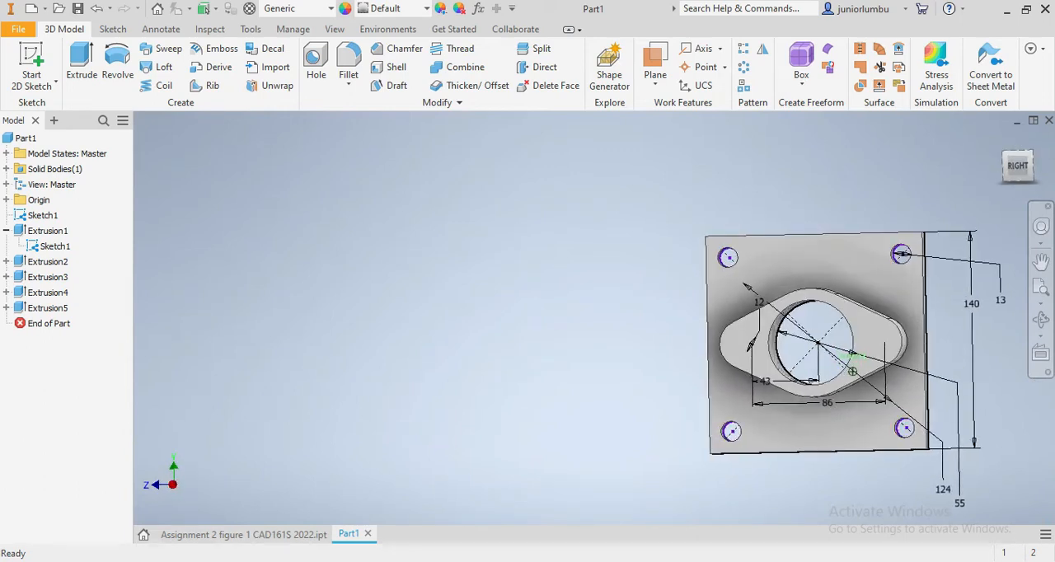
mouse_move(1020, 171)
left_mouse_down()
mouse_move(991, 208)
mouse_move(988, 252)
mouse_move(961, 235)
mouse_move(944, 194)
mouse_move(897, 330)
mouse_move(920, 350)
left_mouse_up()
scroll(954, 309, "down", 3)
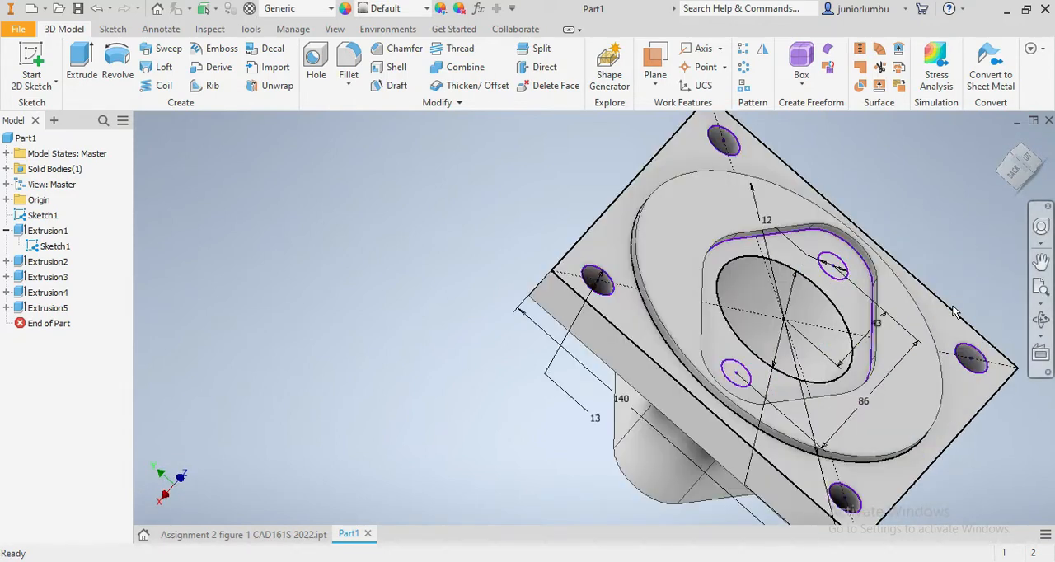
left_click(81, 62)
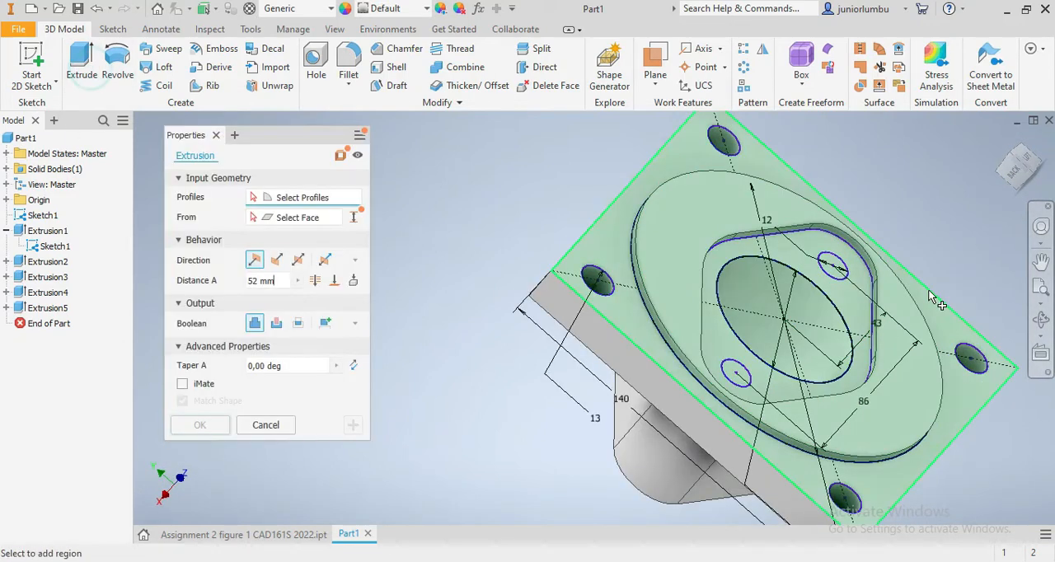
scroll(845, 315, "down", 5)
scroll(845, 316, "up", 4)
left_click(847, 318)
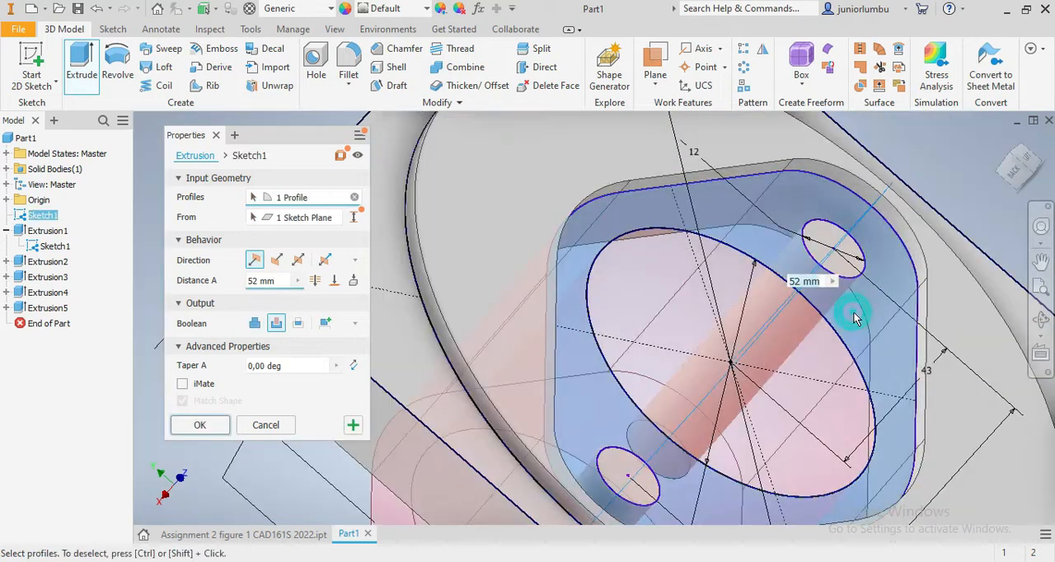
left_click(831, 246)
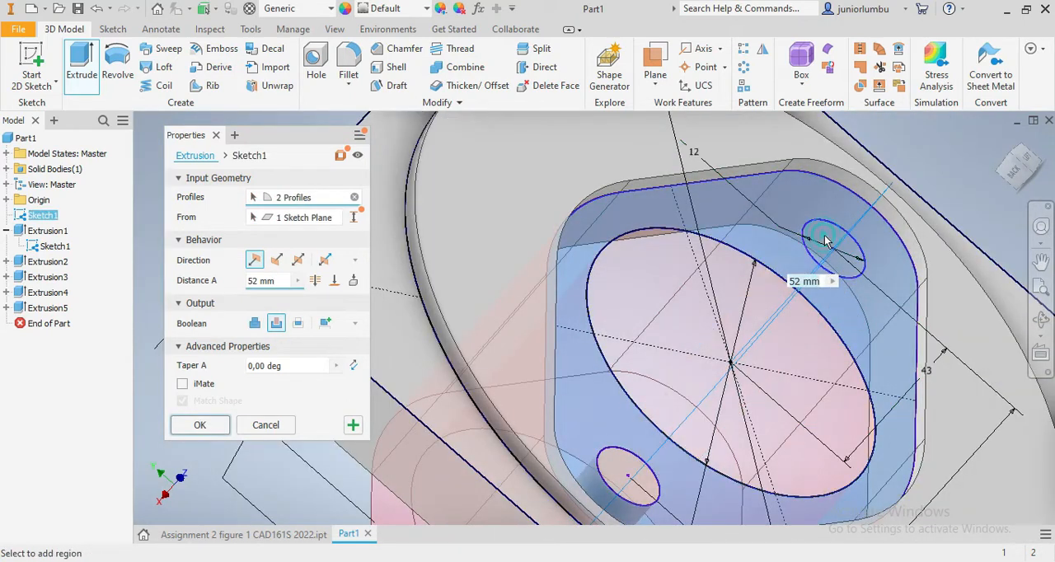
left_click(625, 470)
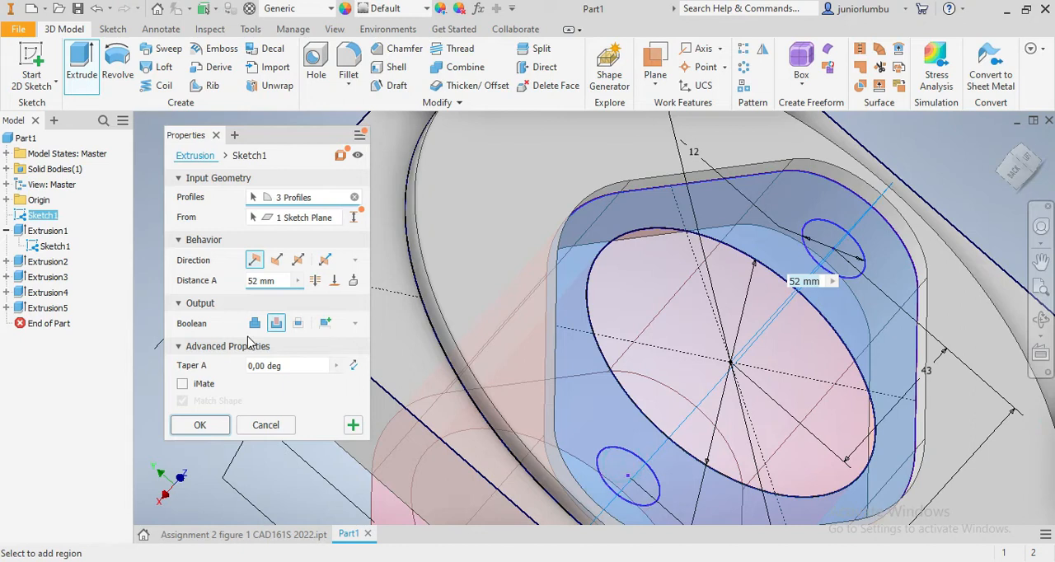
left_click(276, 260)
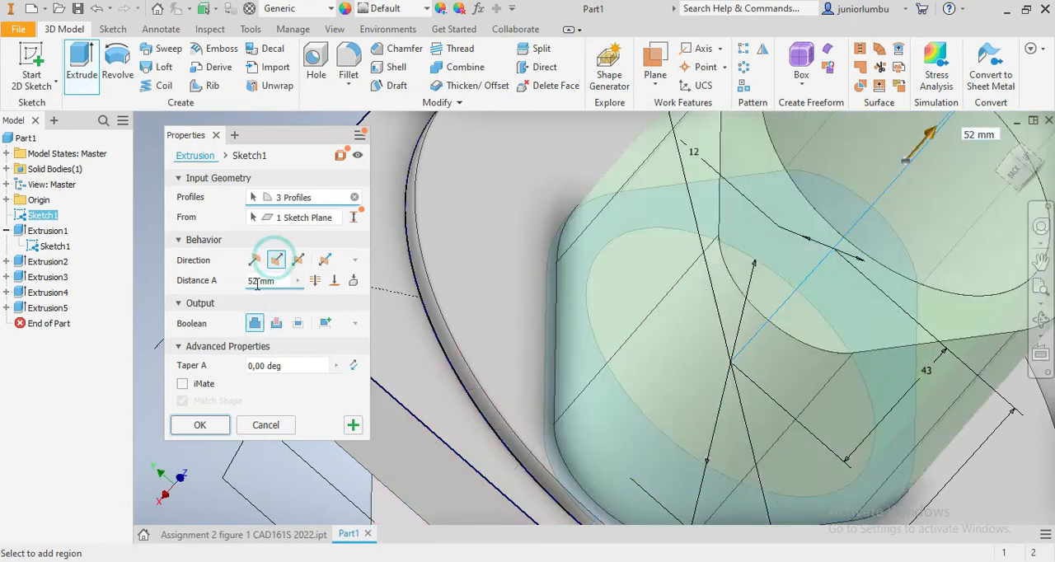
left_click(256, 281)
type("3")
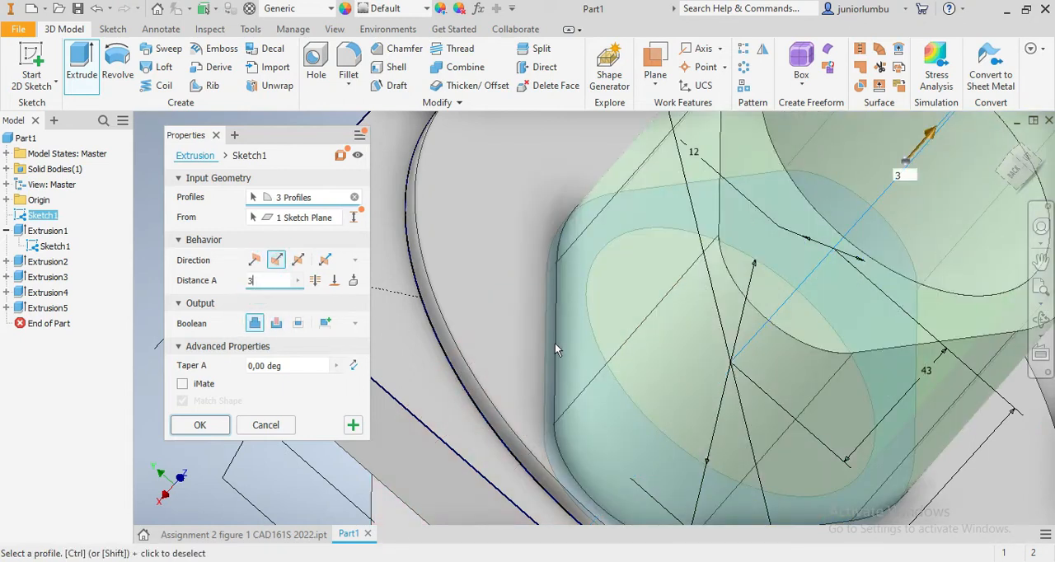
scroll(555, 343, "down", 5)
mouse_move(1019, 175)
left_mouse_down()
mouse_move(984, 183)
mouse_move(970, 172)
left_mouse_up()
mouse_move(616, 435)
middle_mouse_down("shift")
mouse_move(620, 341)
mouse_move(616, 427)
mouse_move(586, 436)
middle_mouse_up("shift")
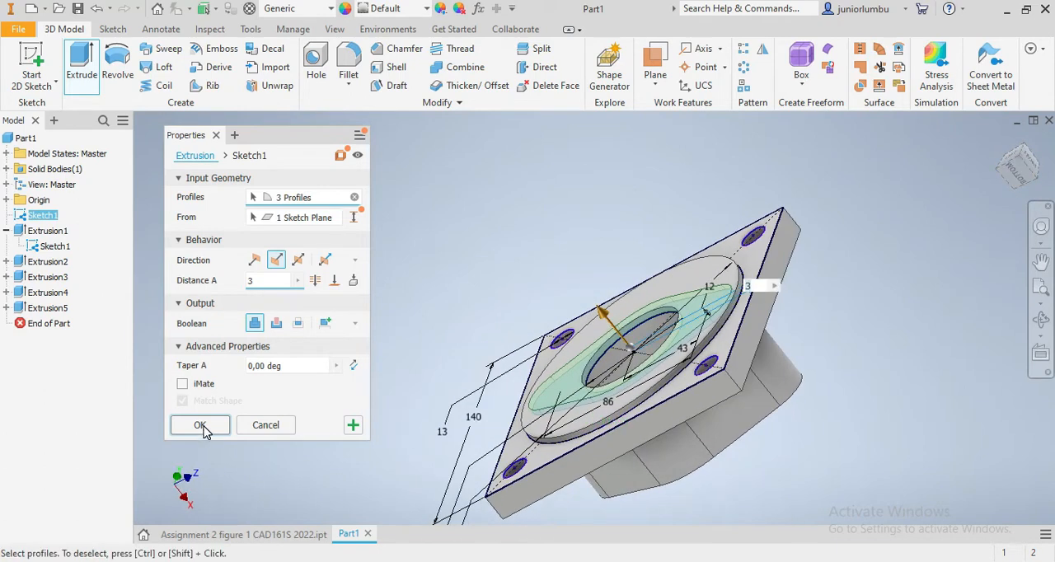
left_click(200, 425)
- Hide the sketch shared by the extrusions
mouse_move(1015, 181)
left_mouse_down()
mouse_move(1021, 203)
mouse_move(965, 197)
mouse_move(953, 165)
mouse_move(874, 354)
mouse_move(832, 387)
mouse_move(800, 458)
left_mouse_up()
scroll(791, 487, "up", 5)
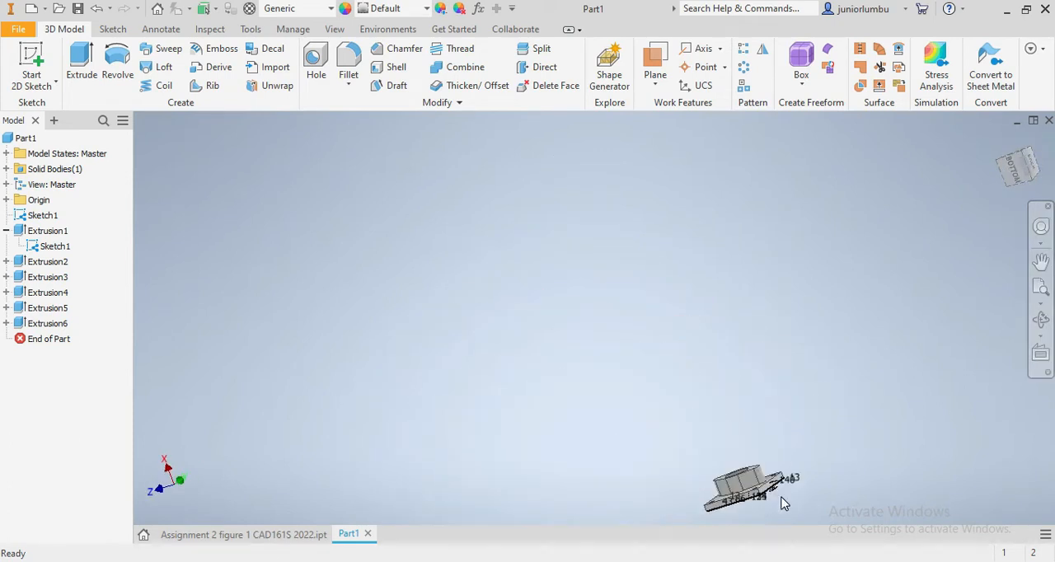
scroll(781, 504, "down", 4)
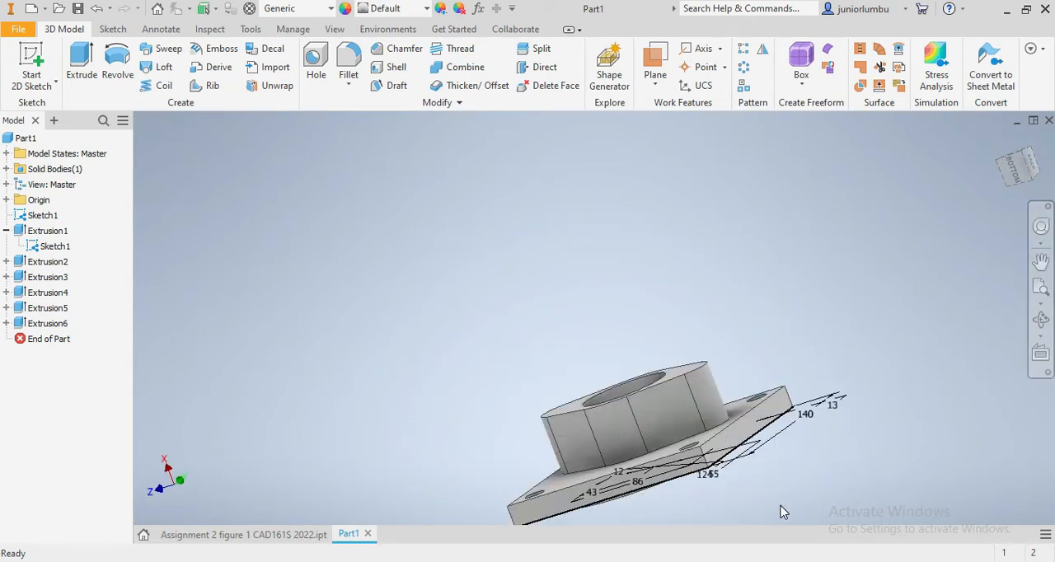
right_click(46, 247)
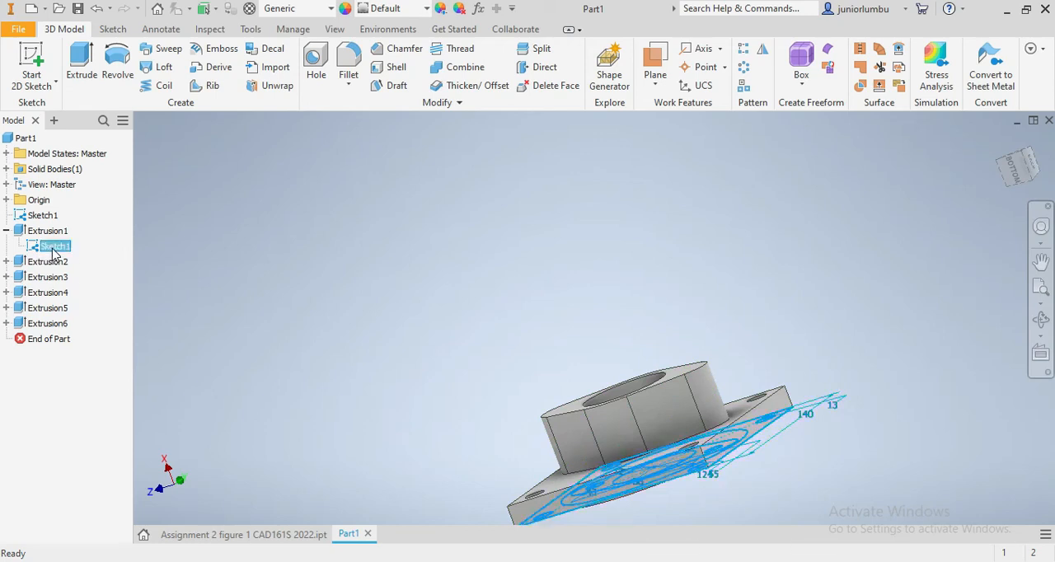
left_click(82, 432)
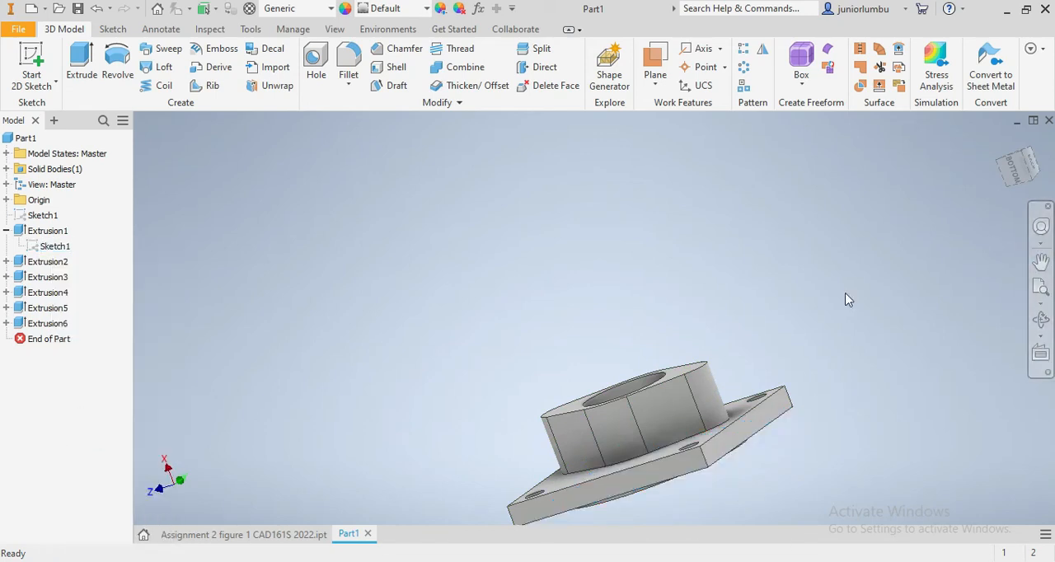
- Fillet the four corner edges of the square plate with a constant radius of 20 mm
scroll(813, 454, "up", 3)
scroll(773, 487, "down", 4)
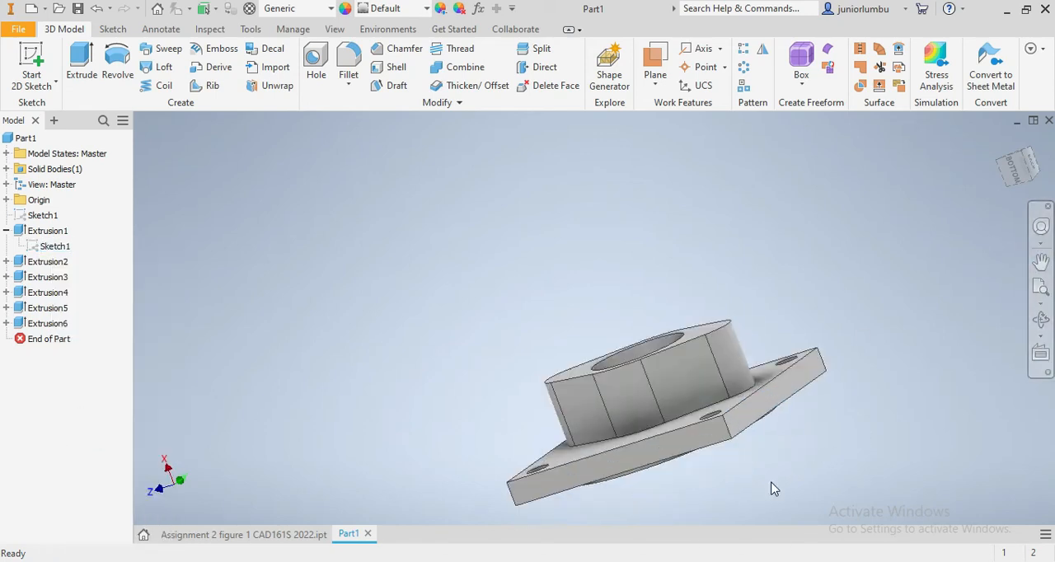
left_click(1022, 172)
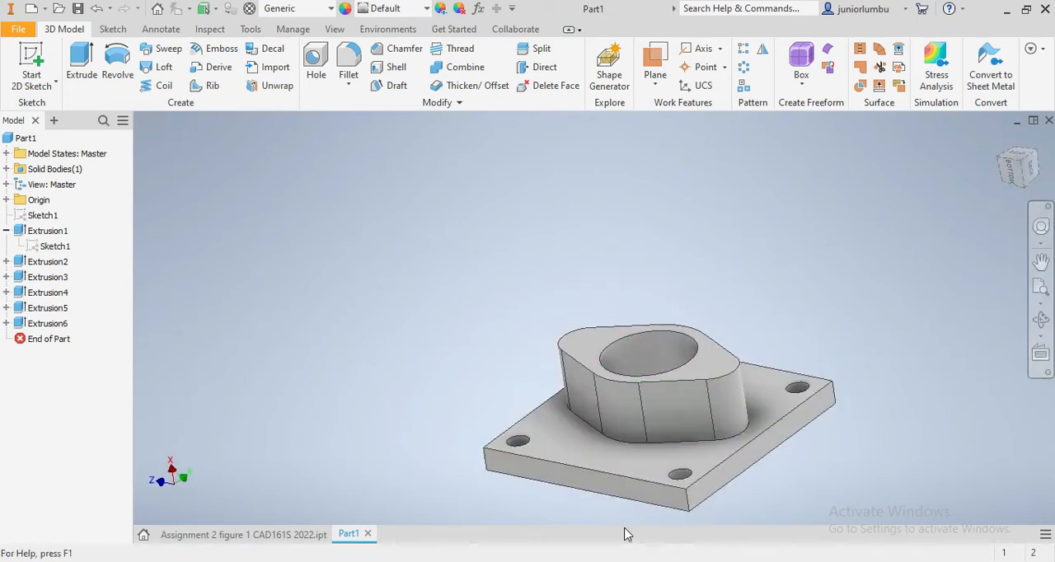
left_click(688, 501)
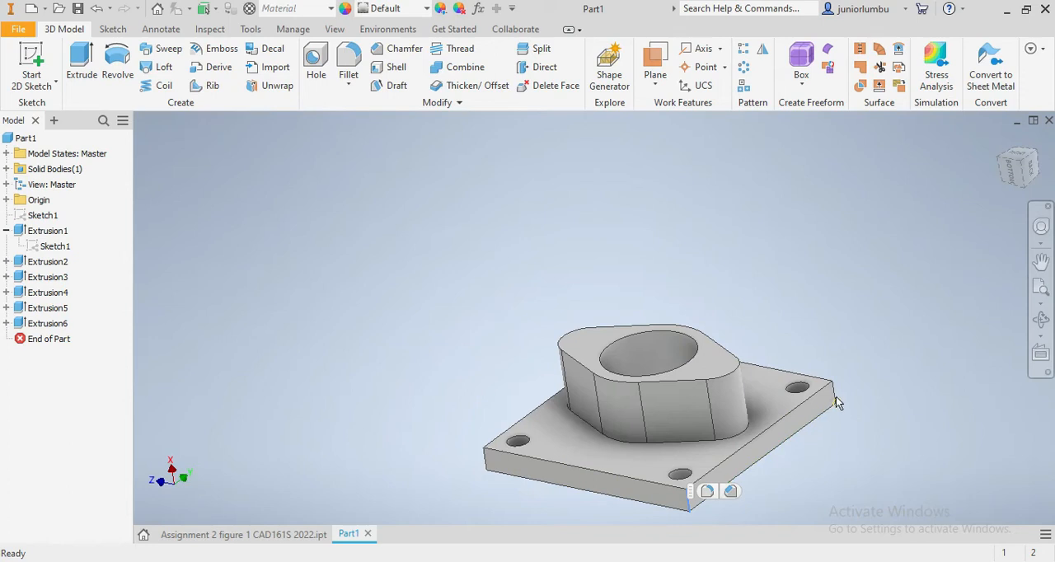
left_click(708, 492)
left_click(709, 494)
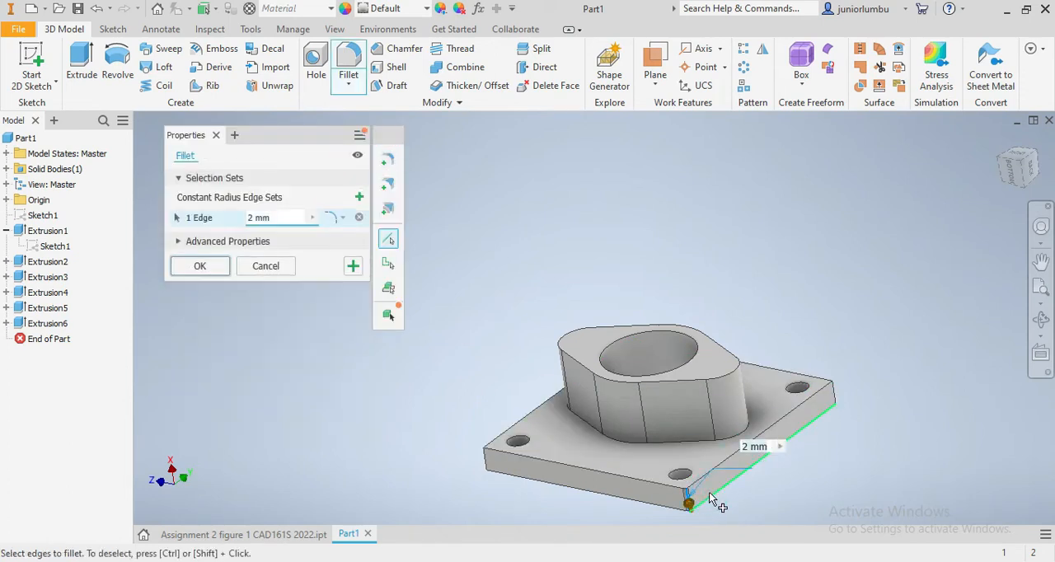
left_click(831, 394)
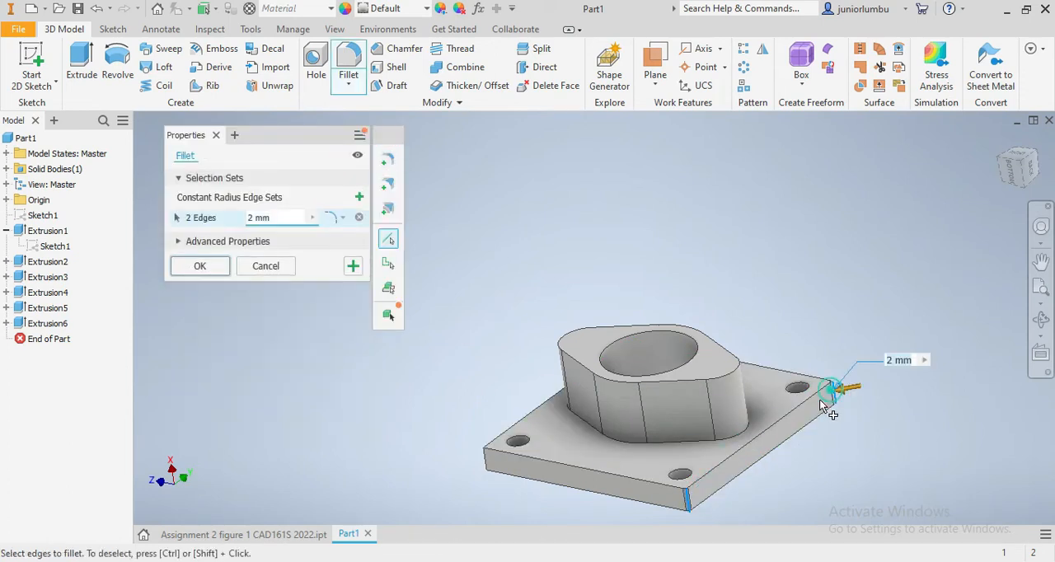
left_click(488, 467)
left_click_drag(999, 198, 1013, 180)
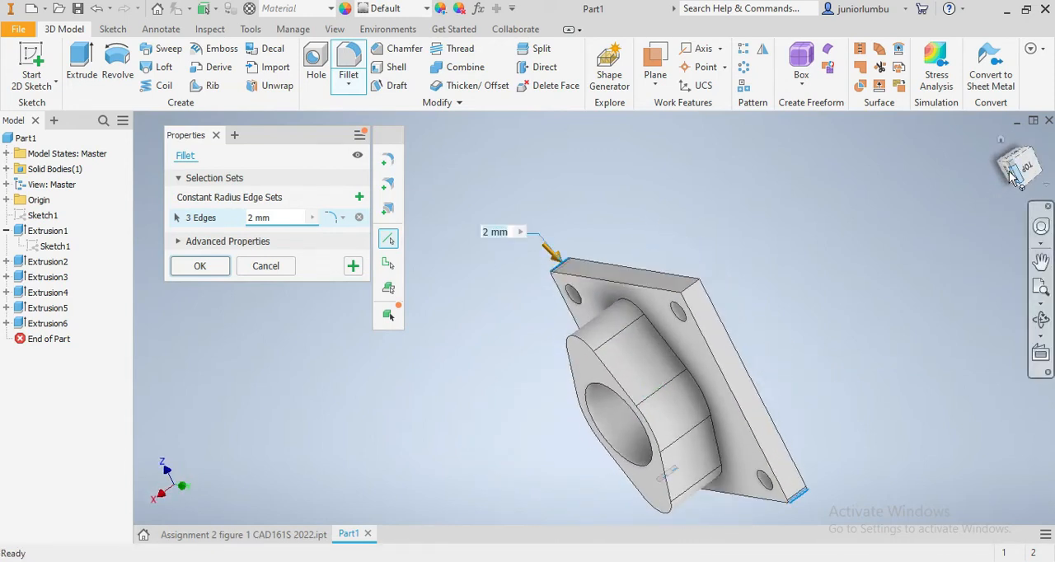
left_click(251, 220)
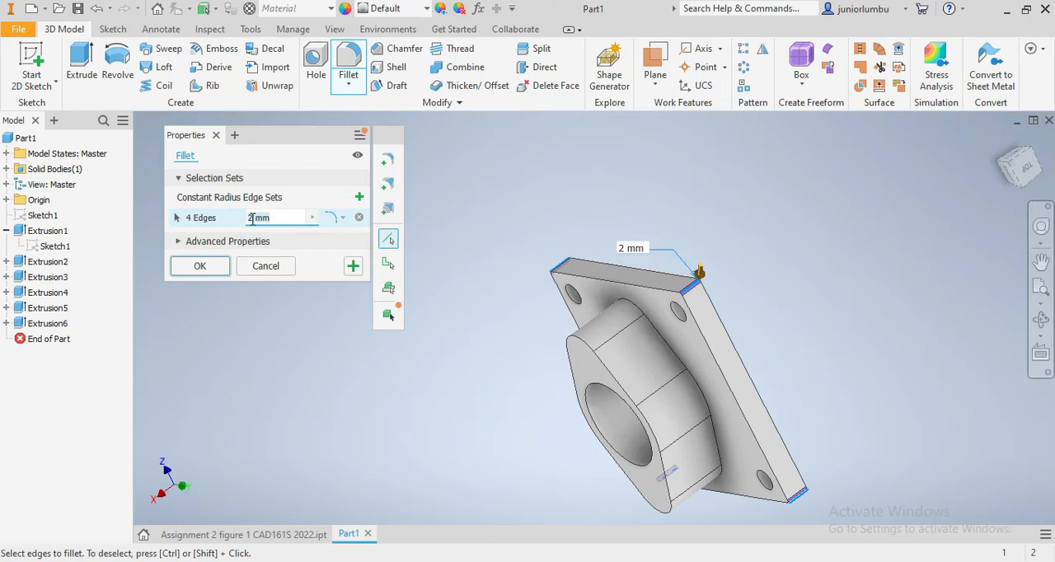
type("0")
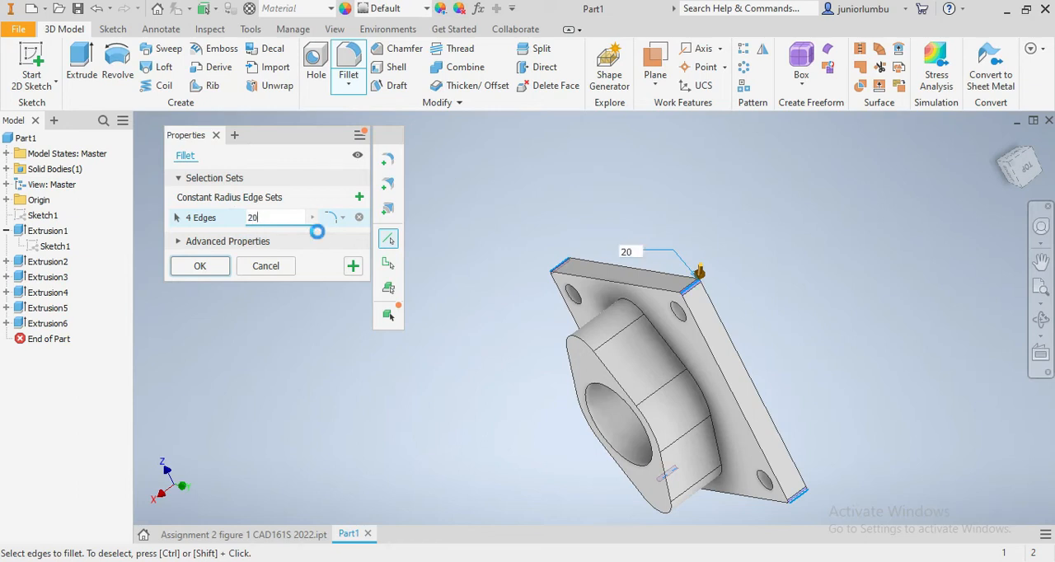
left_click(198, 267)
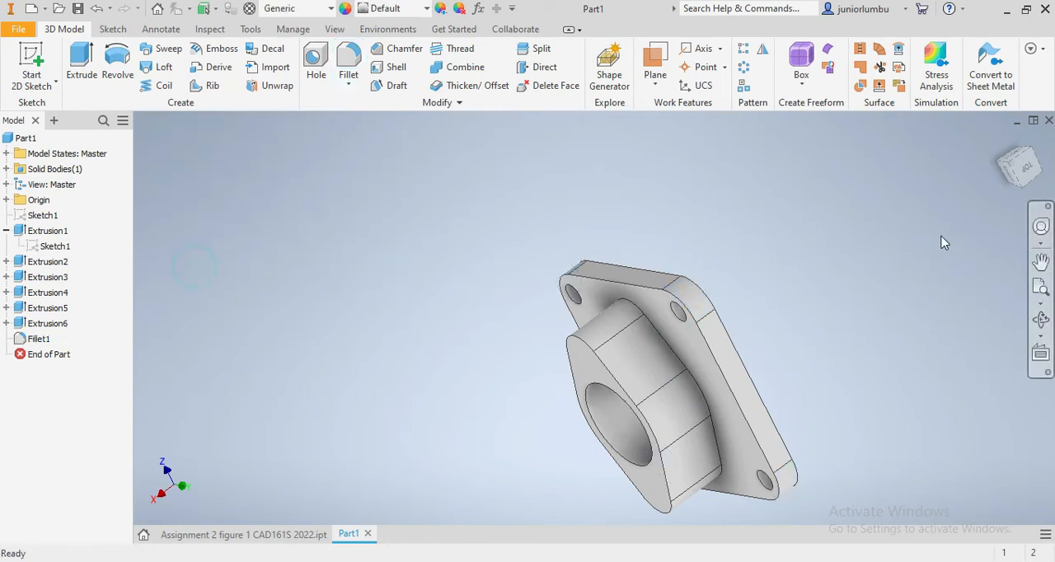
- Switch to the reference part Assignment 2 figure 1 CAD161S 2022.ipt and examine the flange's two small holes and bore
left_click(1021, 165)
mouse_move(656, 398)
middle_mouse_down("shift")
mouse_move(652, 474)
mouse_move(664, 428)
mouse_move(652, 391)
mouse_move(656, 322)
mouse_move(631, 408)
mouse_move(648, 392)
mouse_move(651, 355)
mouse_move(648, 367)
middle_mouse_up("shift")
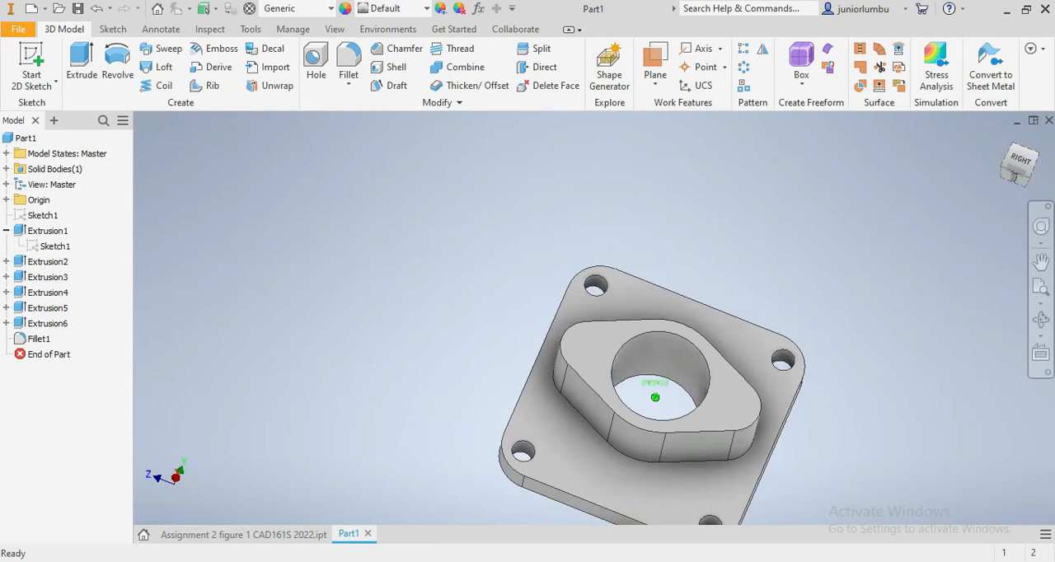
left_click(224, 536)
left_click_drag(1019, 164, 1007, 209)
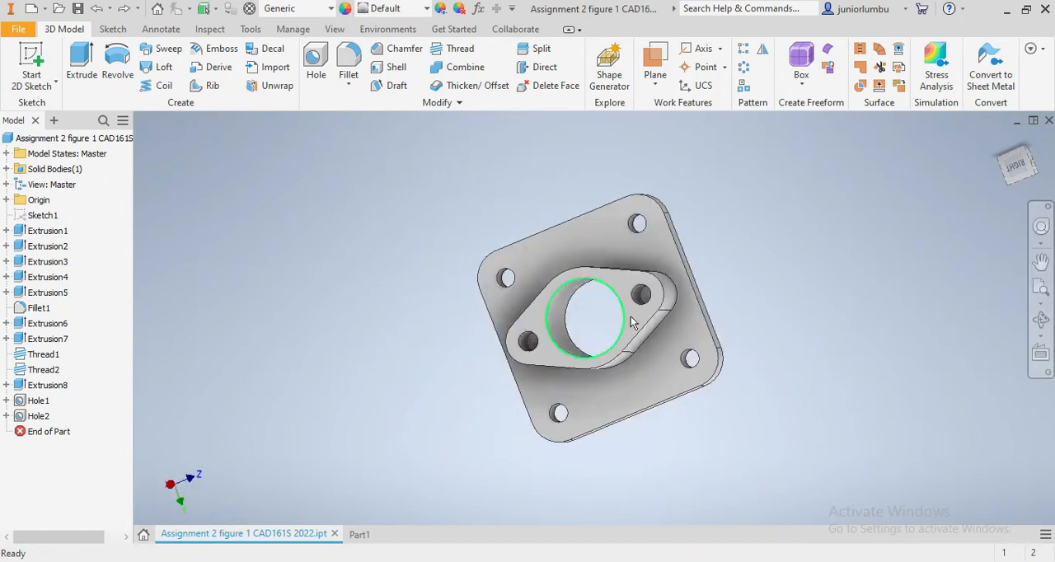
scroll(513, 347, "down", 6)
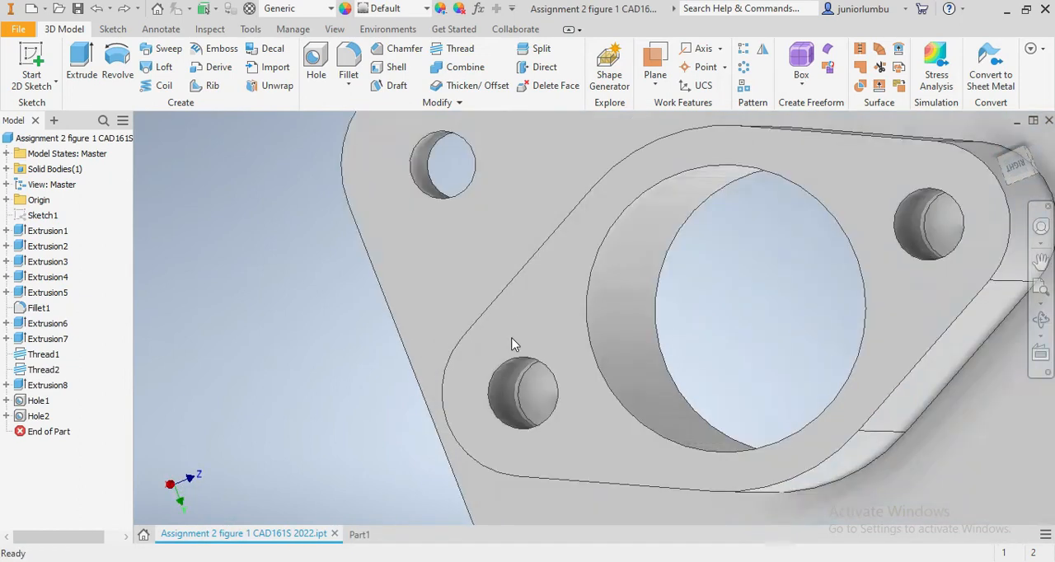
scroll(498, 432, "up", 6)
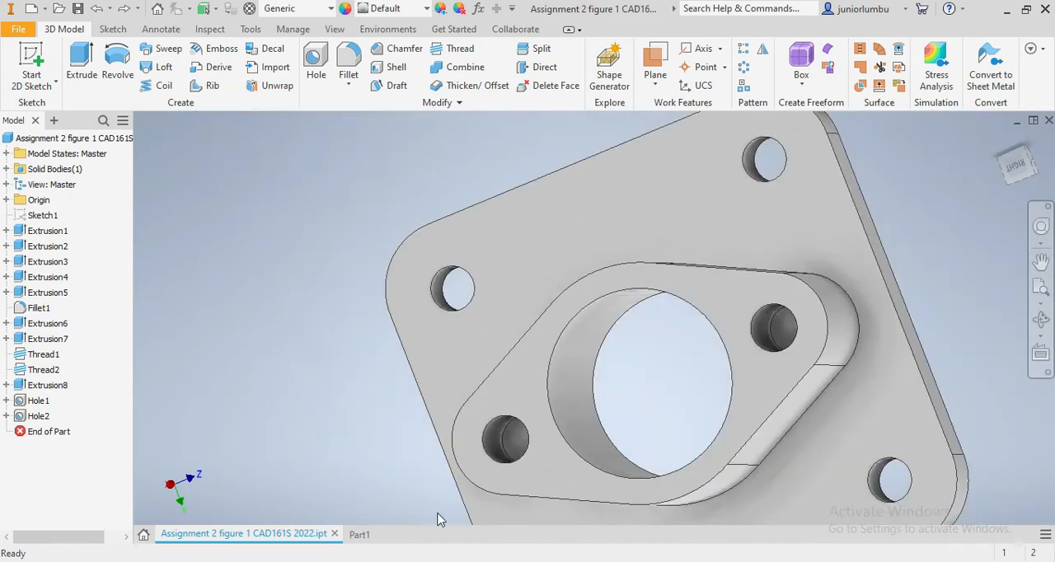
- Return to Part1 and make Sketch1 visible again over the flange and plate
left_click(361, 534)
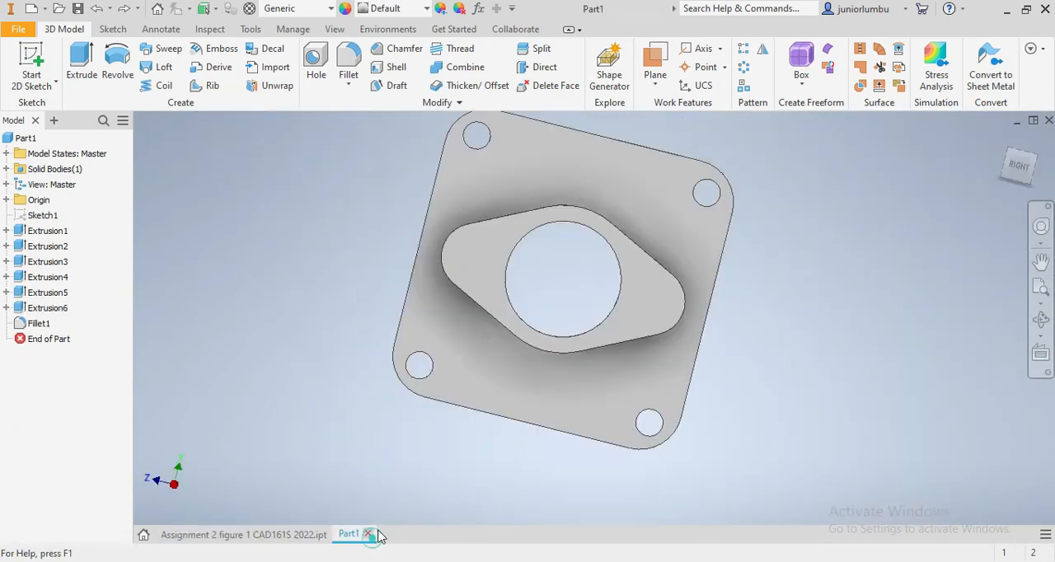
right_click(39, 216)
left_click(59, 402)
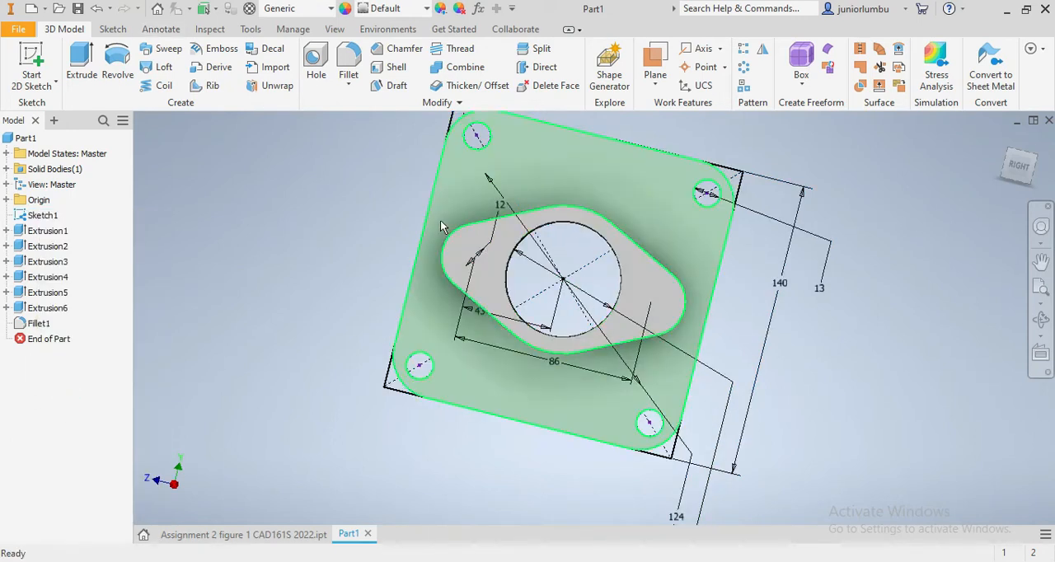
scroll(483, 234, "up", 5)
scroll(436, 223, "down", 2)
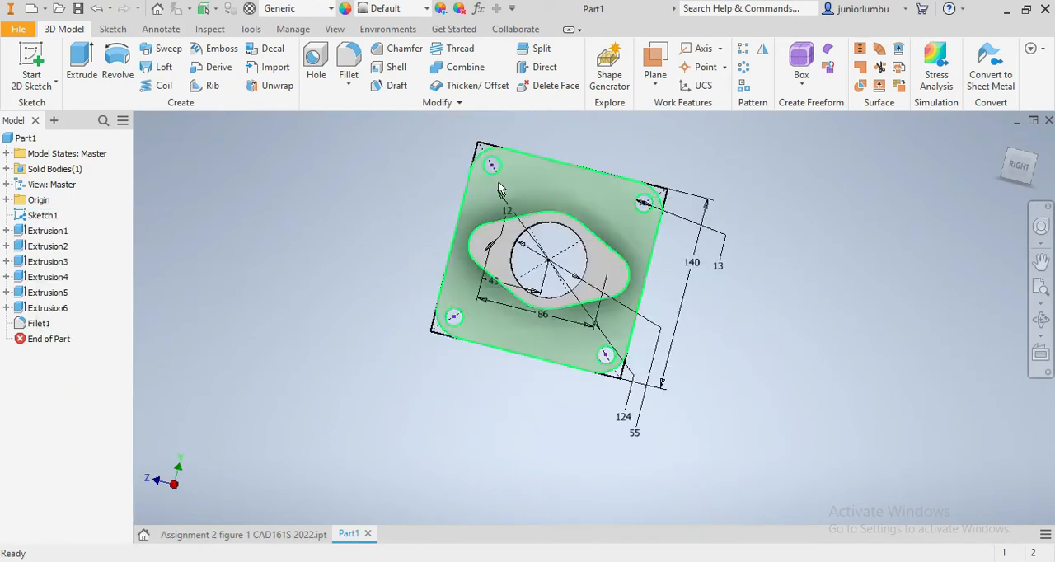
- Start a new 2D sketch on the flange's front face
scroll(507, 172, "up", 4)
scroll(473, 268, "down", 2)
scroll(474, 268, "down", 3)
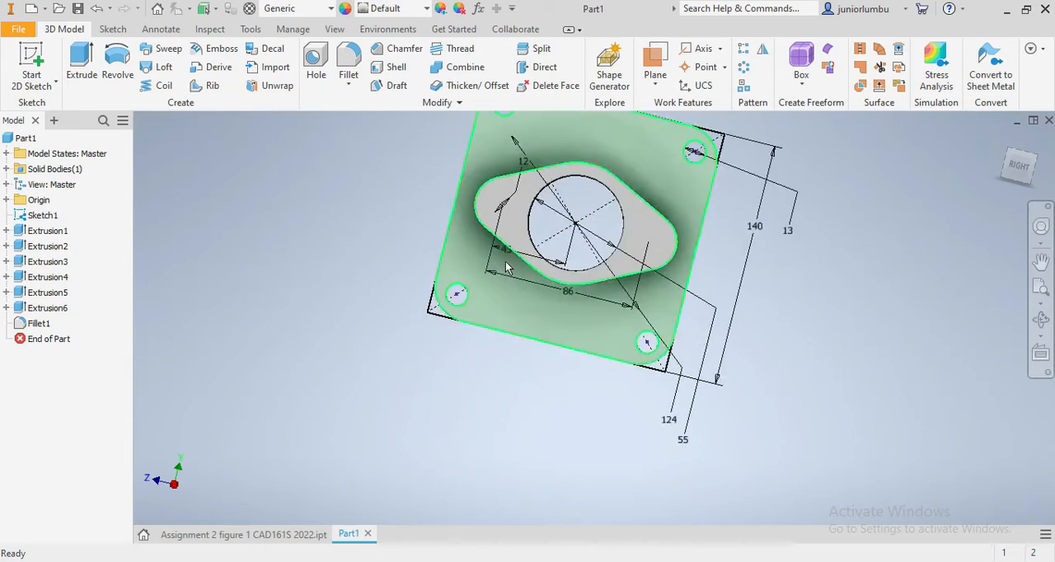
right_click(644, 224)
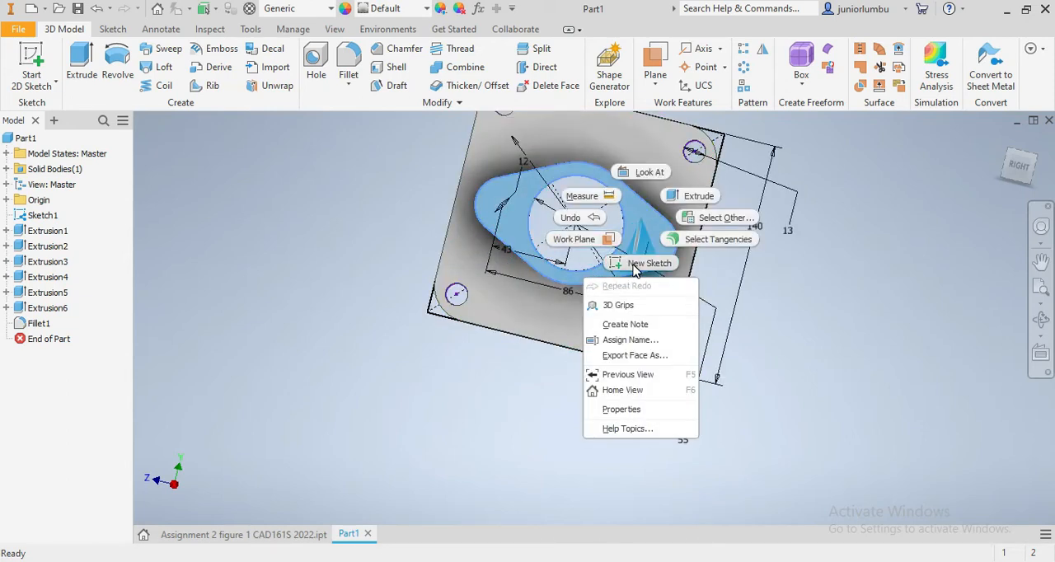
left_click(583, 216)
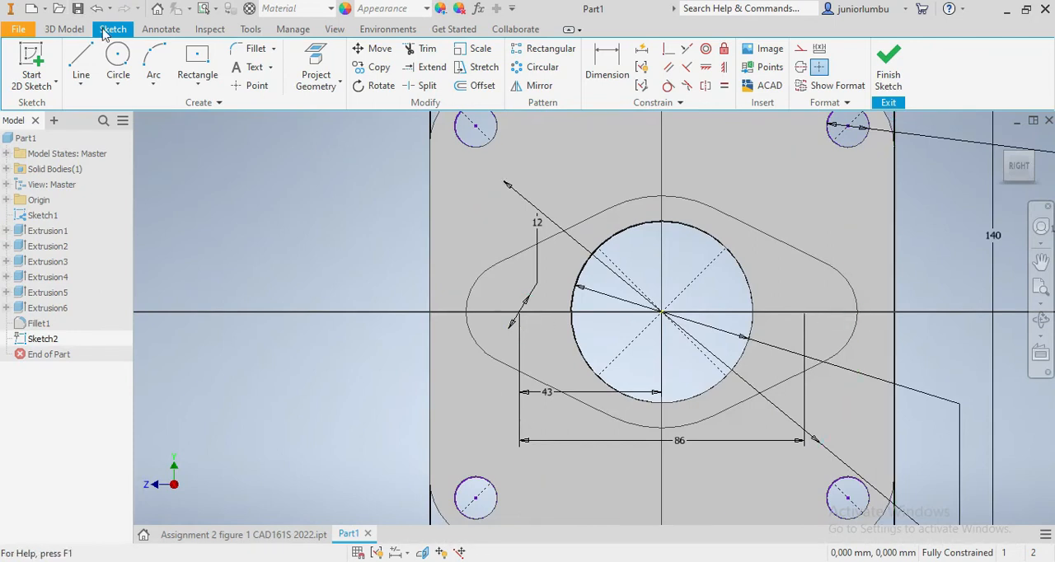
- Place a tapped hole on the flange, 43 mm from the bore's centre, with ISO Metric profile thread size 12
left_click(63, 29)
left_click(317, 66)
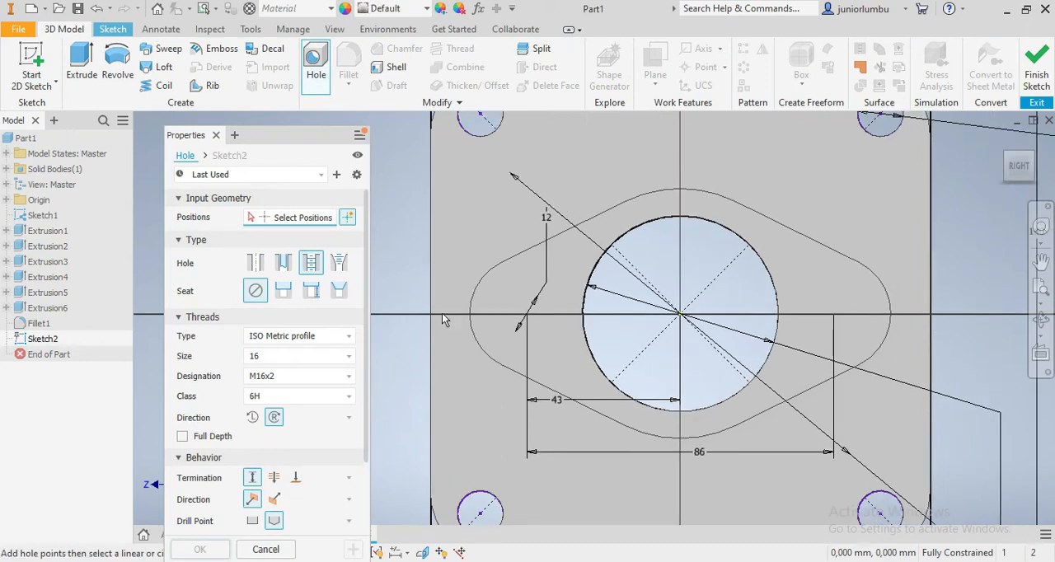
left_click(529, 316)
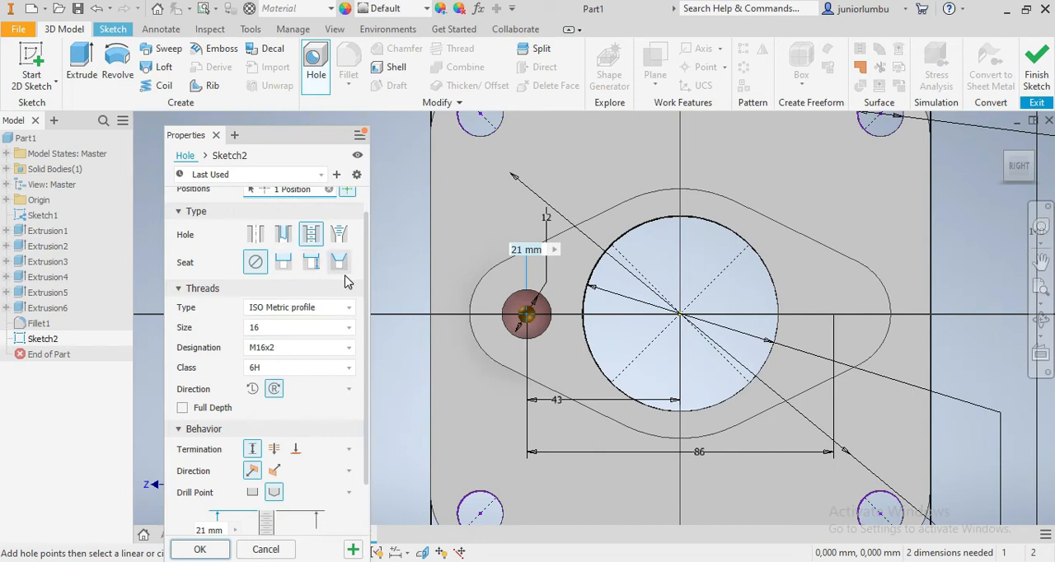
scroll(295, 258, "up", 1)
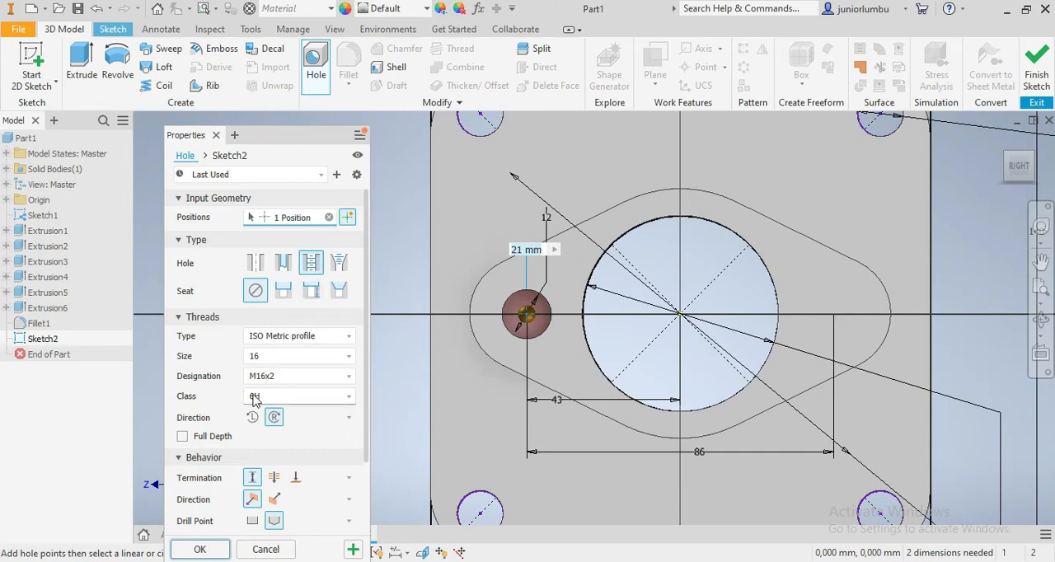
left_click(348, 361)
scroll(266, 398, "up", 3)
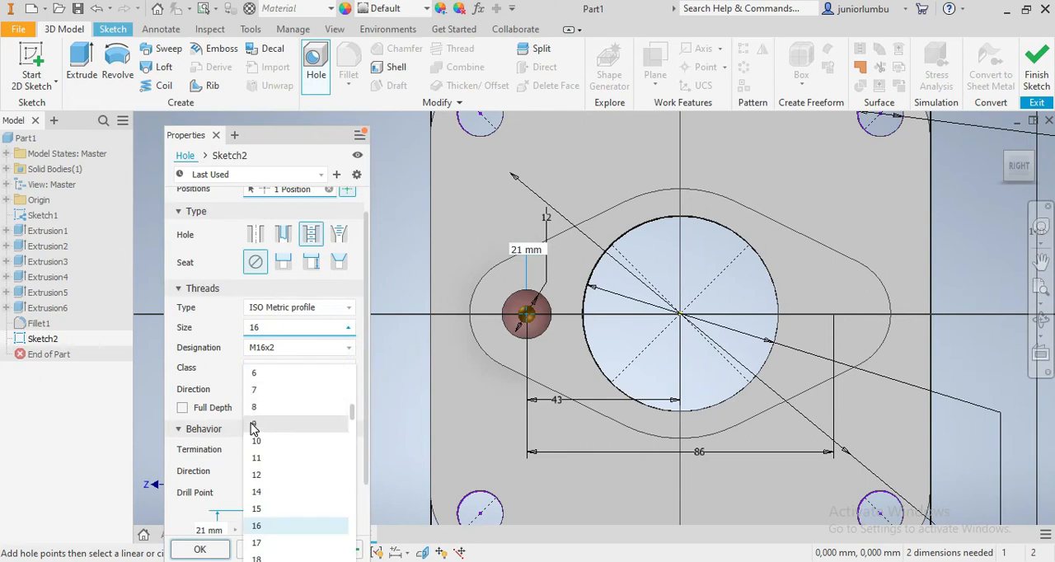
left_click(256, 475)
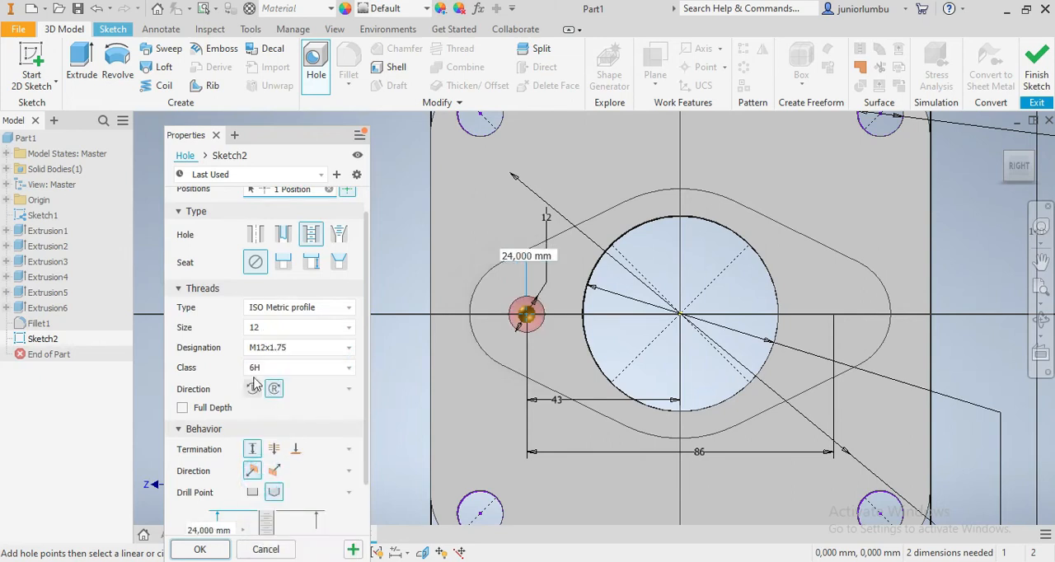
- Set the tapped hole's depth to 24 mm and its thread depth to 21 mm, and create it
scroll(221, 476, "down", 2)
scroll(224, 478, "down", 1)
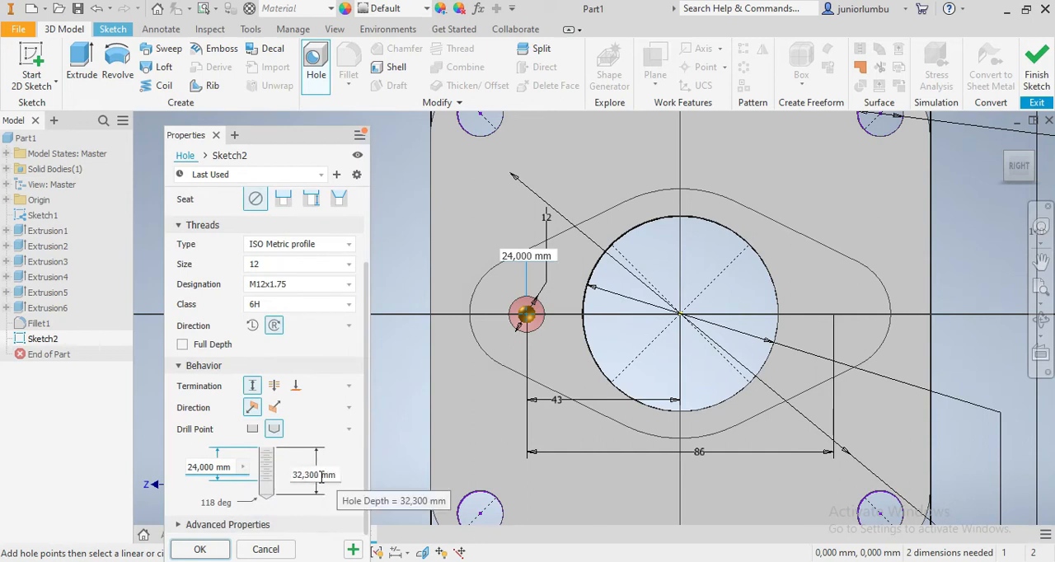
left_click(321, 476)
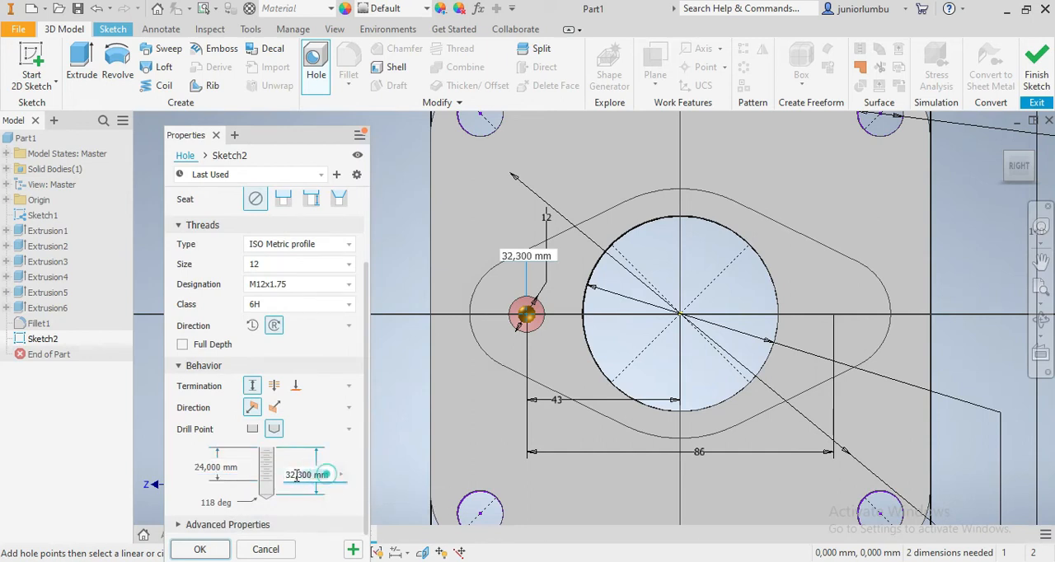
type("2")
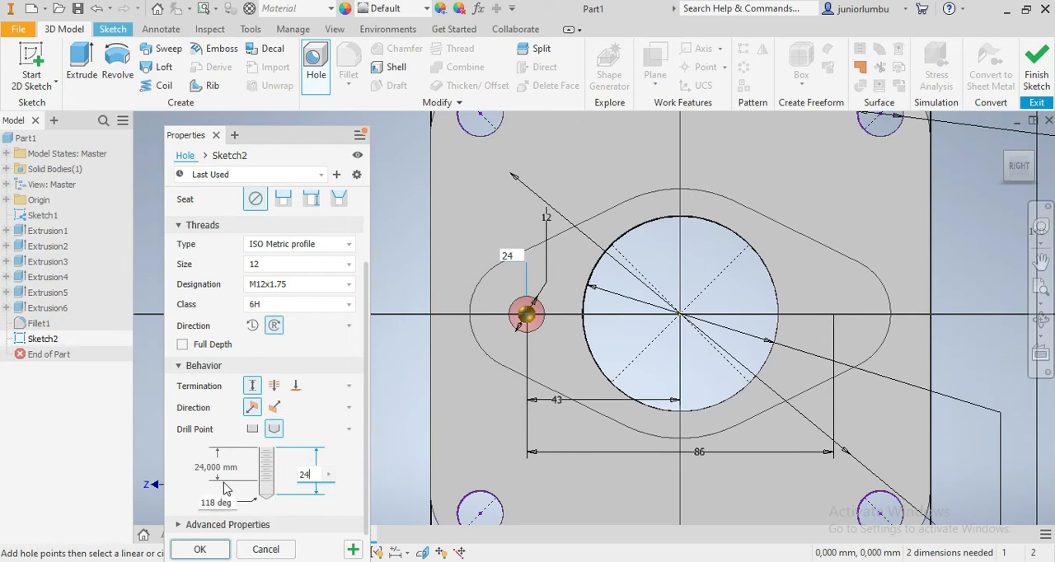
type("4")
key("Tab")
key("BackSpace")
key("BackSpace")
key("BackSpace")
key("BackSpace")
key("BackSpace")
type("1")
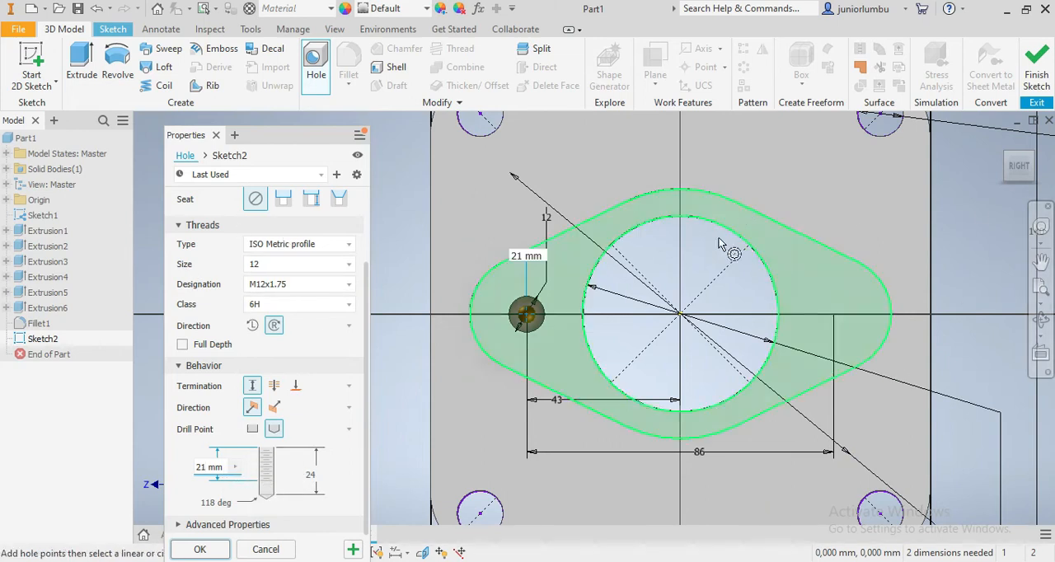
left_click(202, 550)
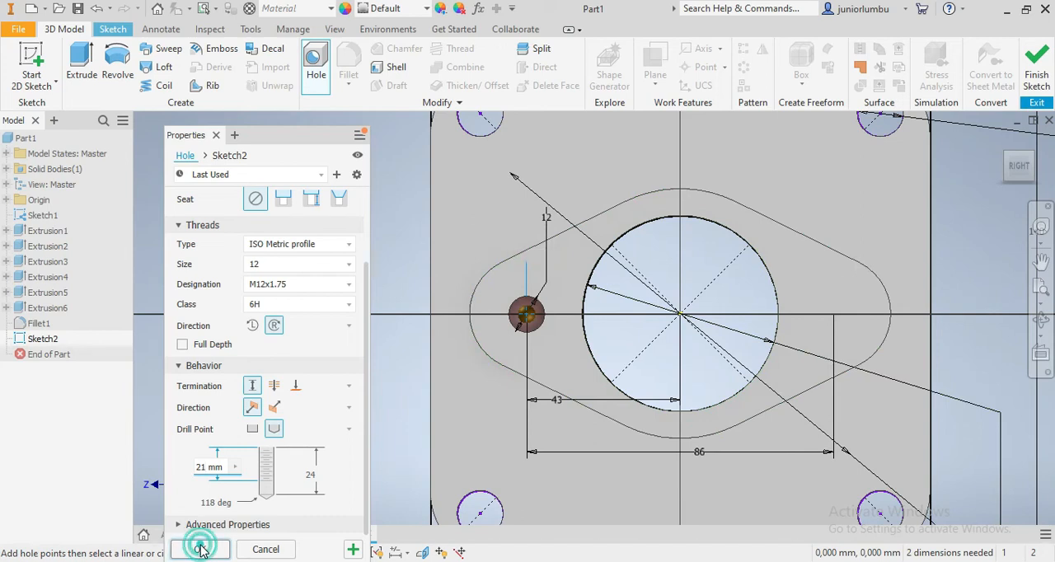
- Create a matching M12x1.75 tapped hole, 21 mm thread and 24 mm hole depth, at the flange's other end, at the 86 mm dimension's endpoint
mouse_move(1010, 175)
left_mouse_down()
mouse_move(1016, 146)
mouse_move(1018, 172)
left_mouse_up()
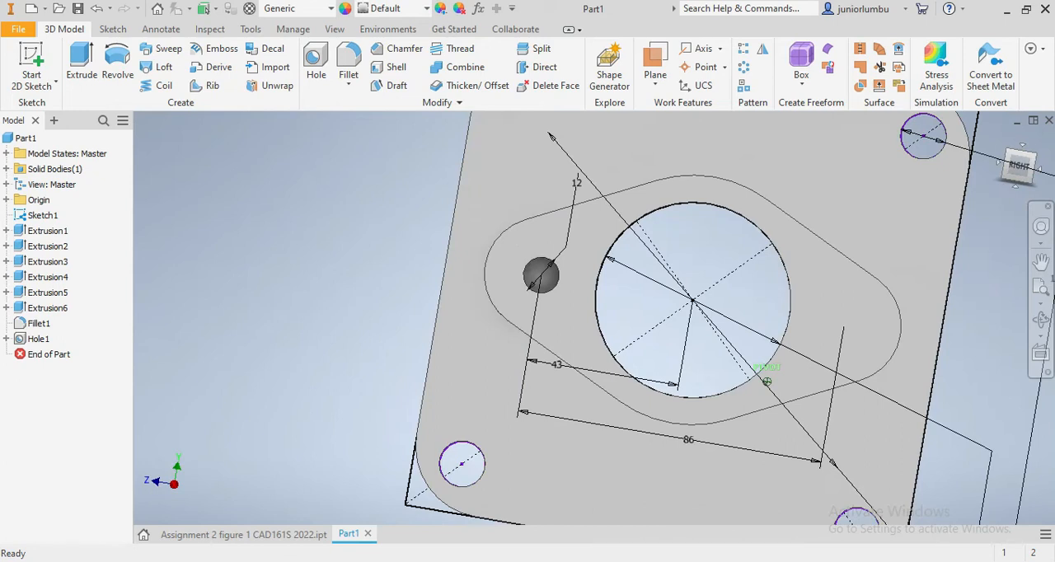
left_click(1019, 171)
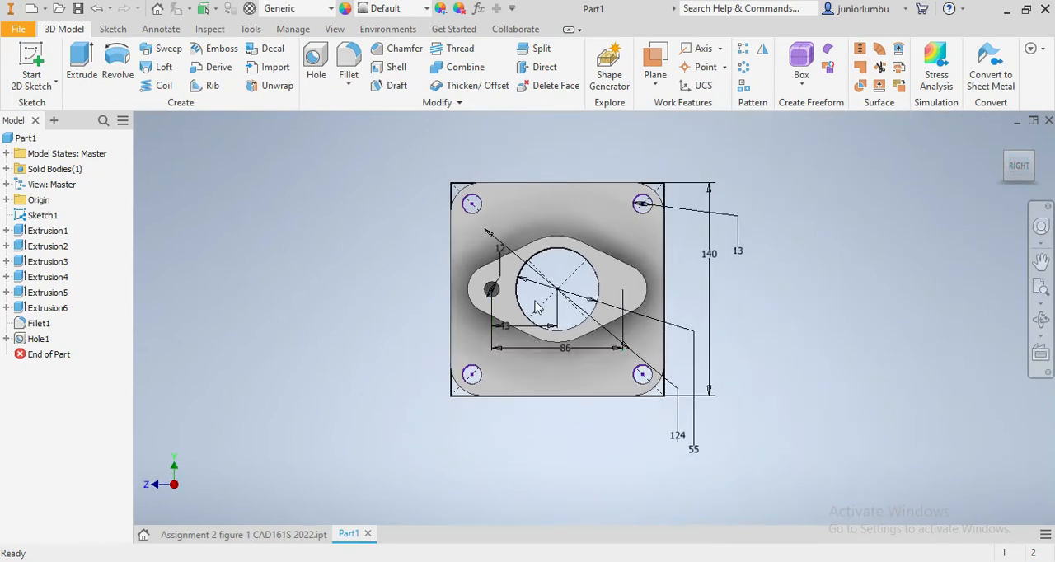
scroll(487, 357, "up", 5)
left_click(316, 66)
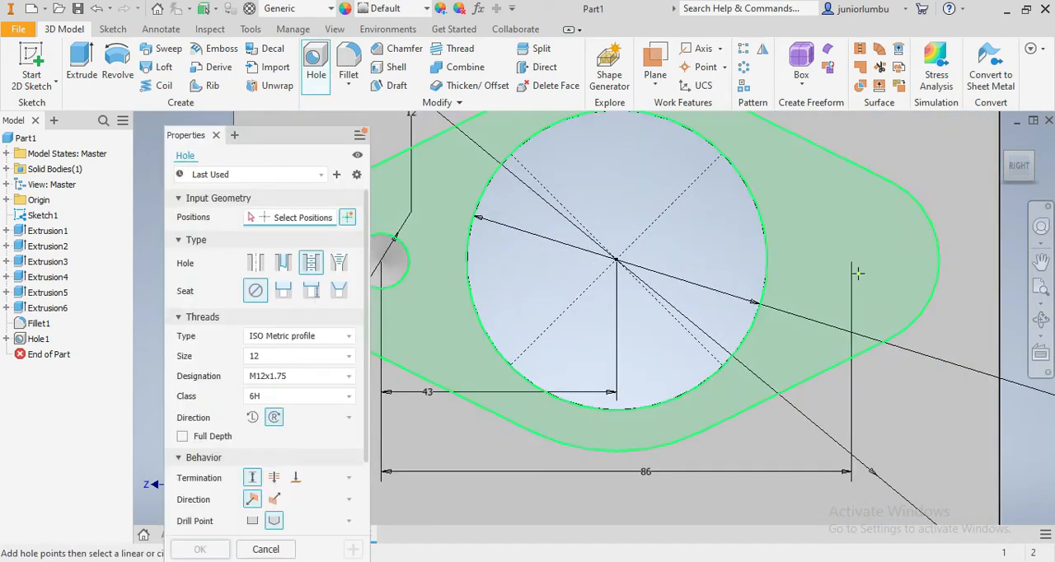
scroll(833, 284, "up", 5)
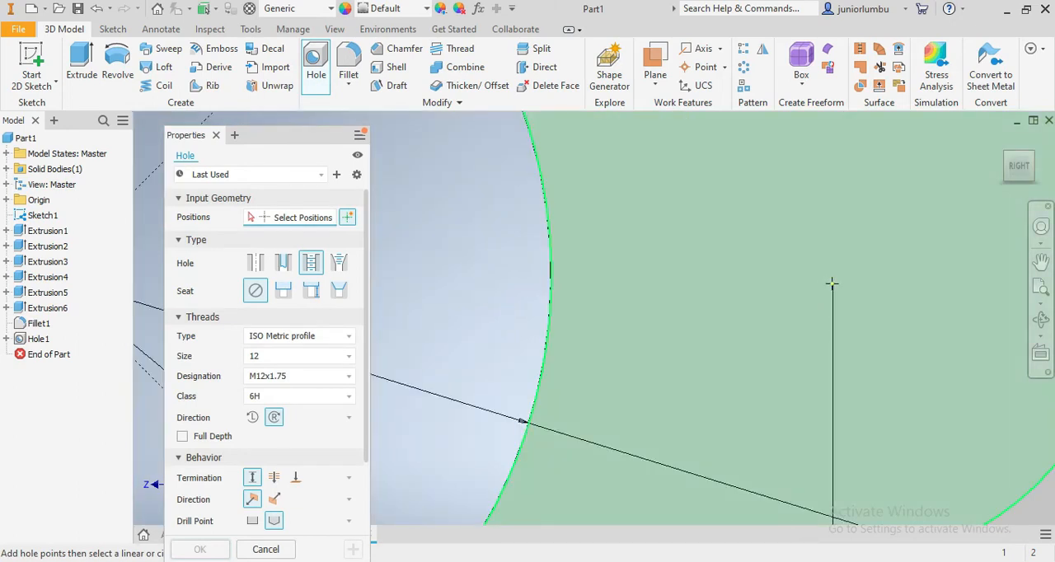
left_click(833, 286)
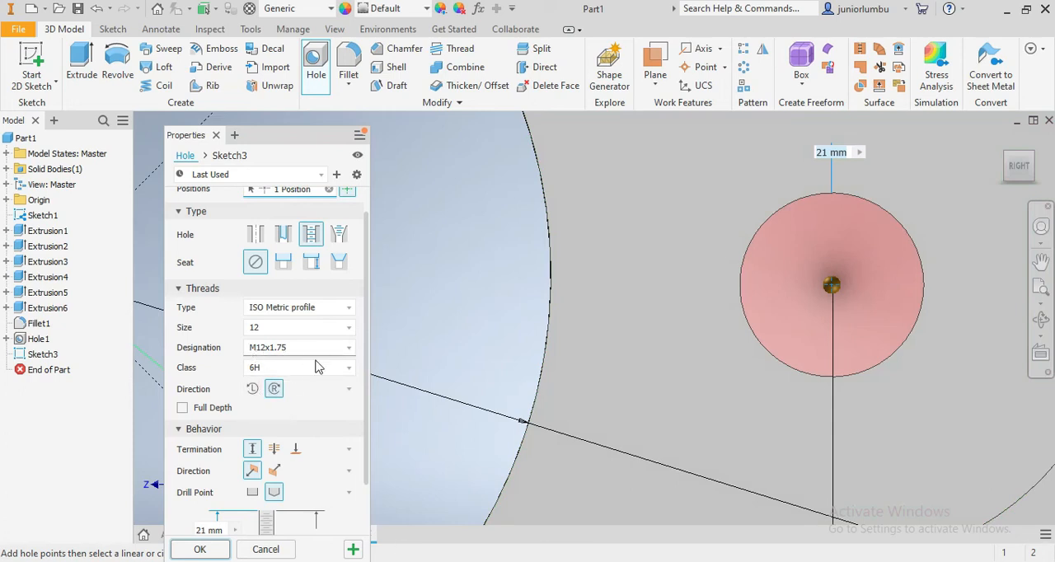
scroll(289, 445, "down", 2)
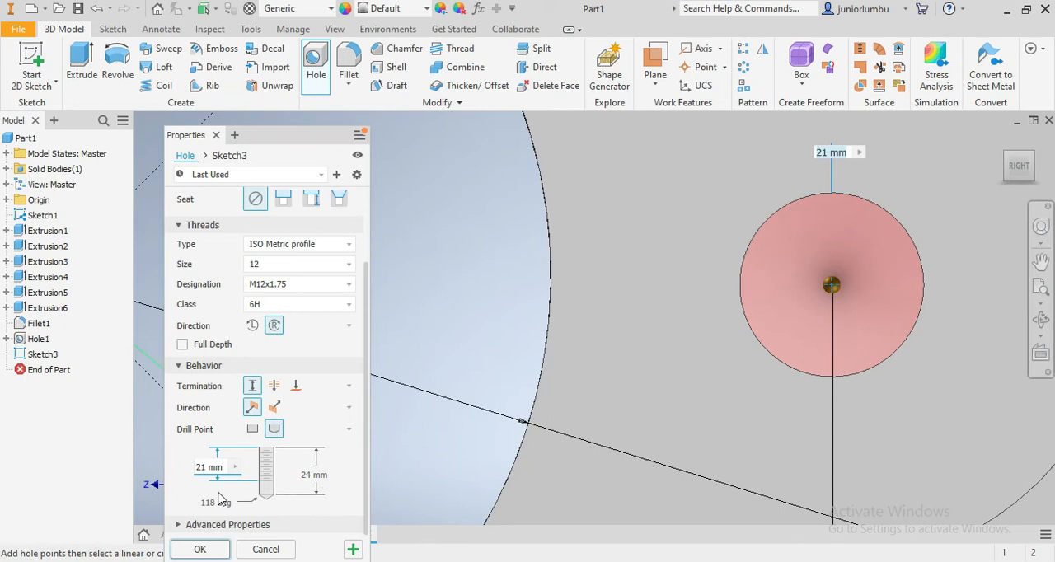
left_click(199, 549)
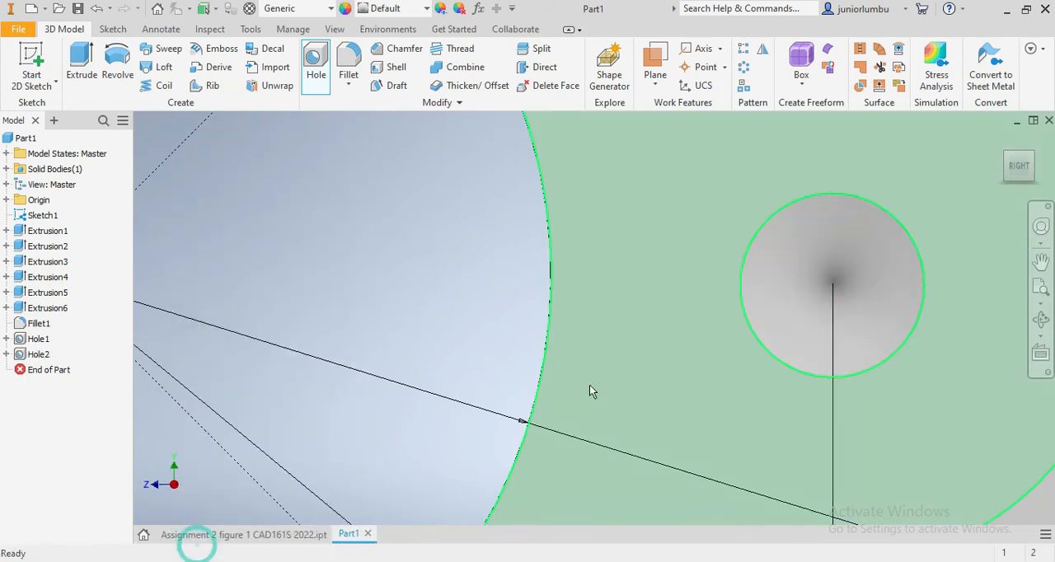
- Hide Sketch1 so that only the solid flange and plate are displayed
scroll(590, 385, "up", 2)
scroll(589, 385, "up", 3)
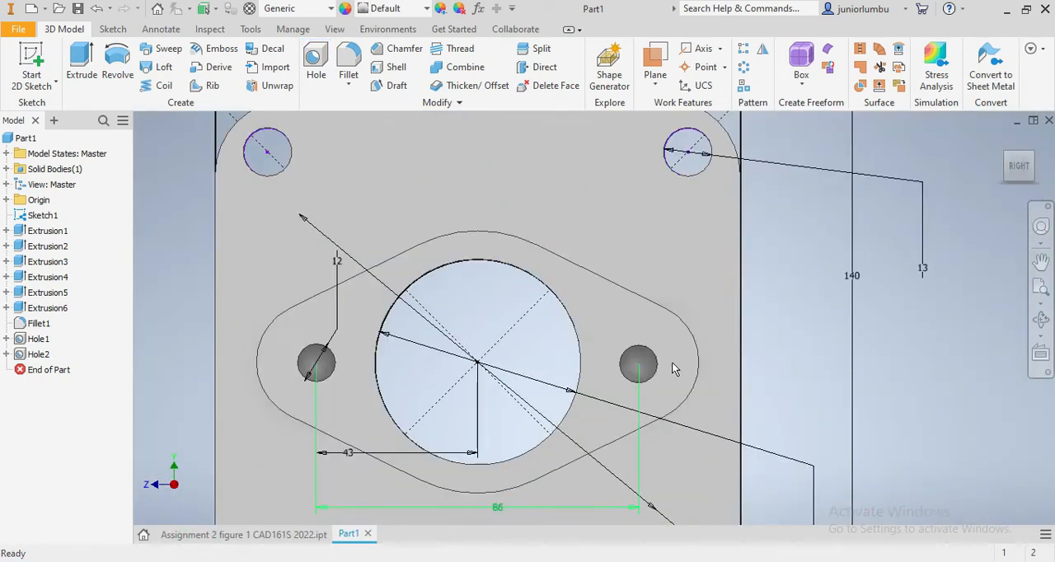
left_click(1011, 171)
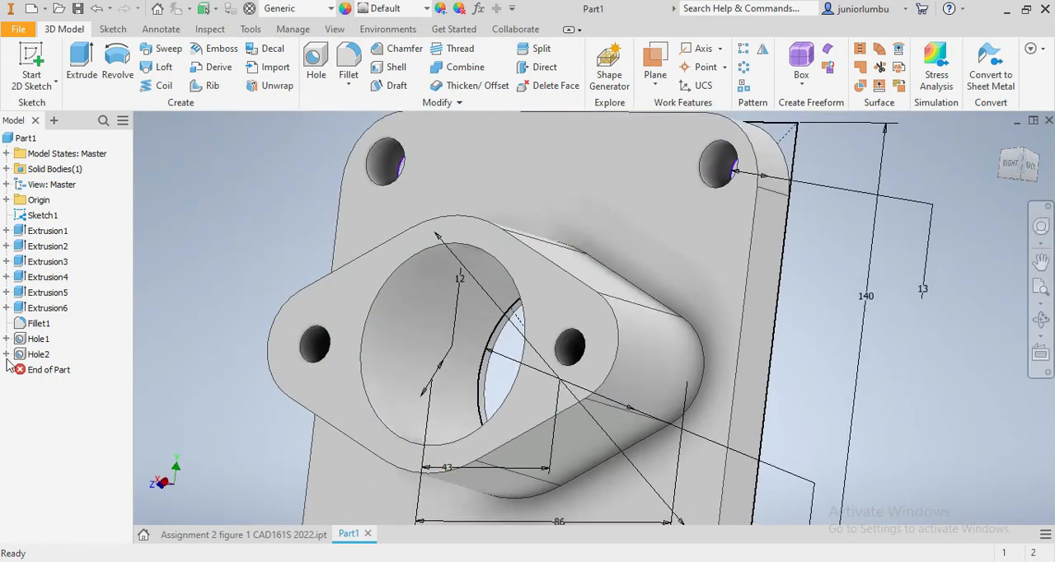
left_click(37, 216)
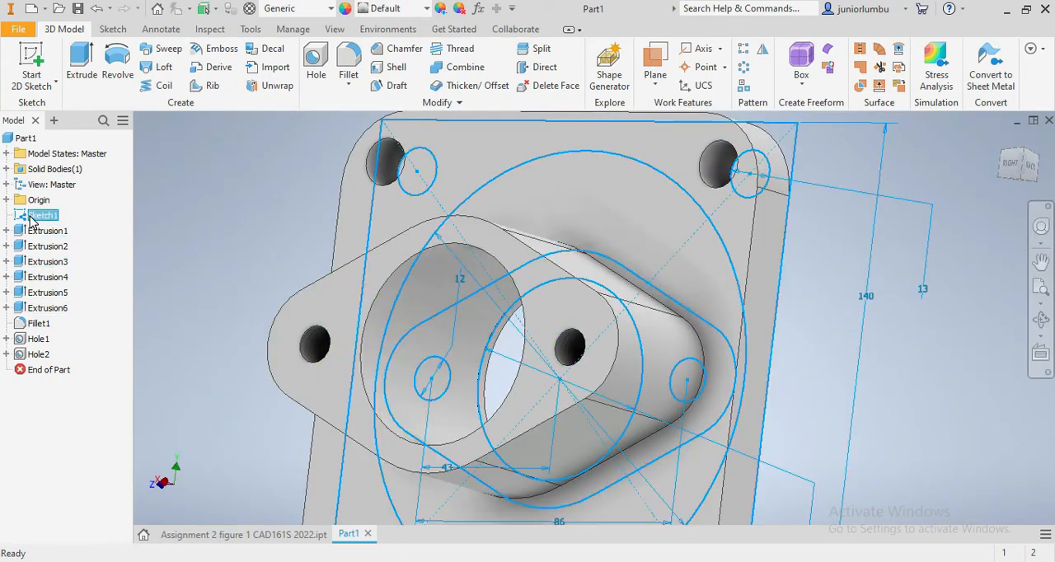
right_click(31, 220)
left_click(58, 403)
scroll(821, 402, "up", 2)
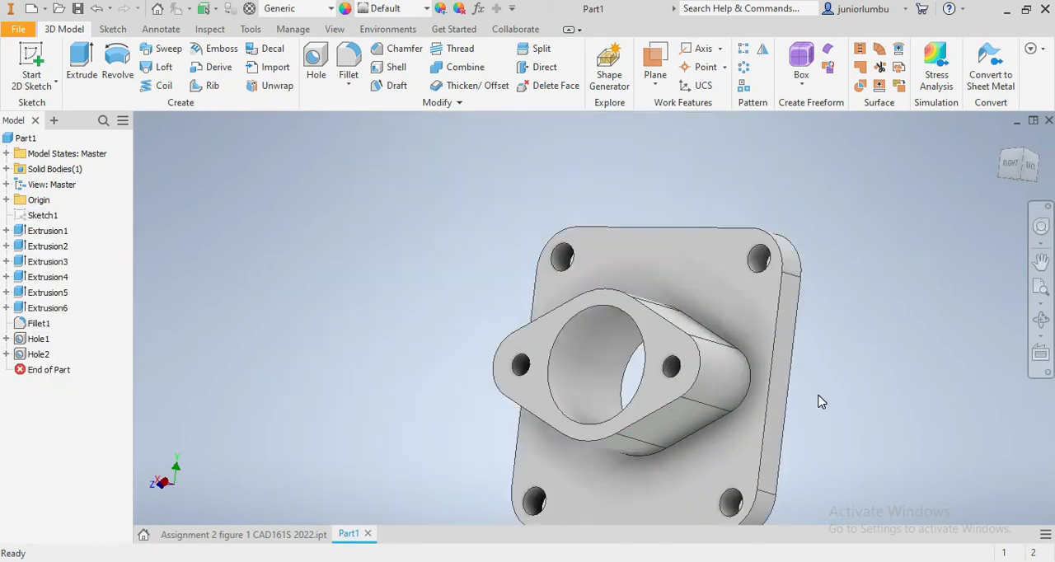
scroll(801, 425, "down", 4)
scroll(849, 223, "up", 5)
mouse_move(1022, 169)
left_mouse_down()
mouse_move(989, 210)
mouse_move(960, 169)
mouse_move(1001, 140)
mouse_move(1018, 157)
mouse_move(1019, 192)
left_mouse_up()
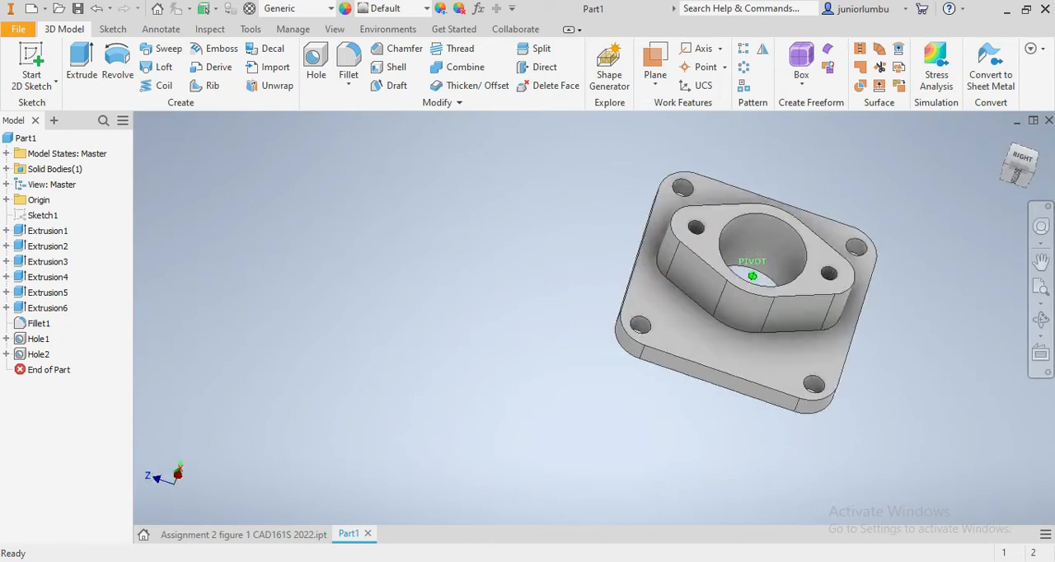
- Save the part as Part1 in the PRACTICE folder inside CAD CoreI7
left_click(20, 31)
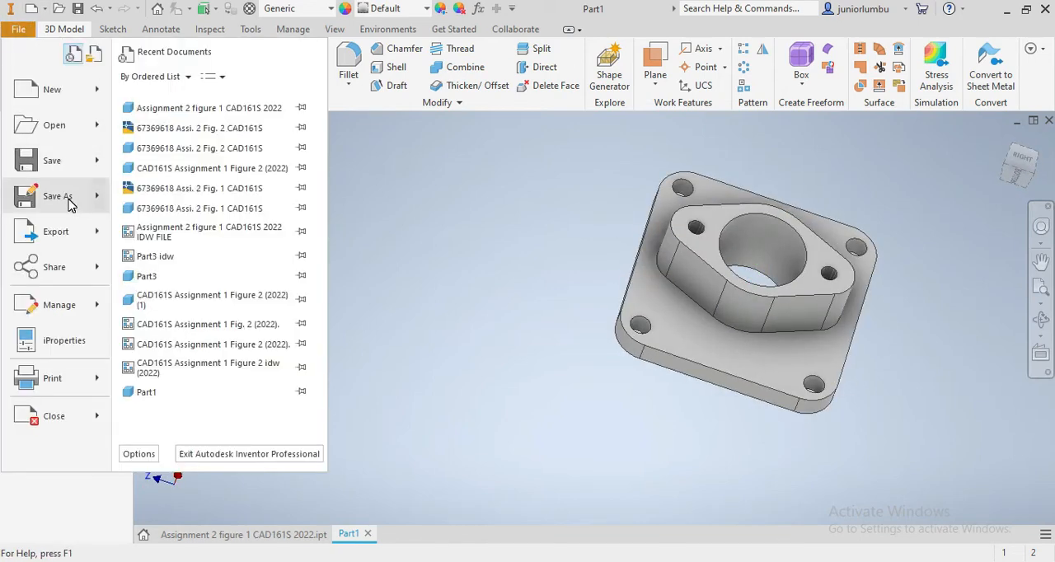
mouse_move(70, 206)
left_click(188, 175)
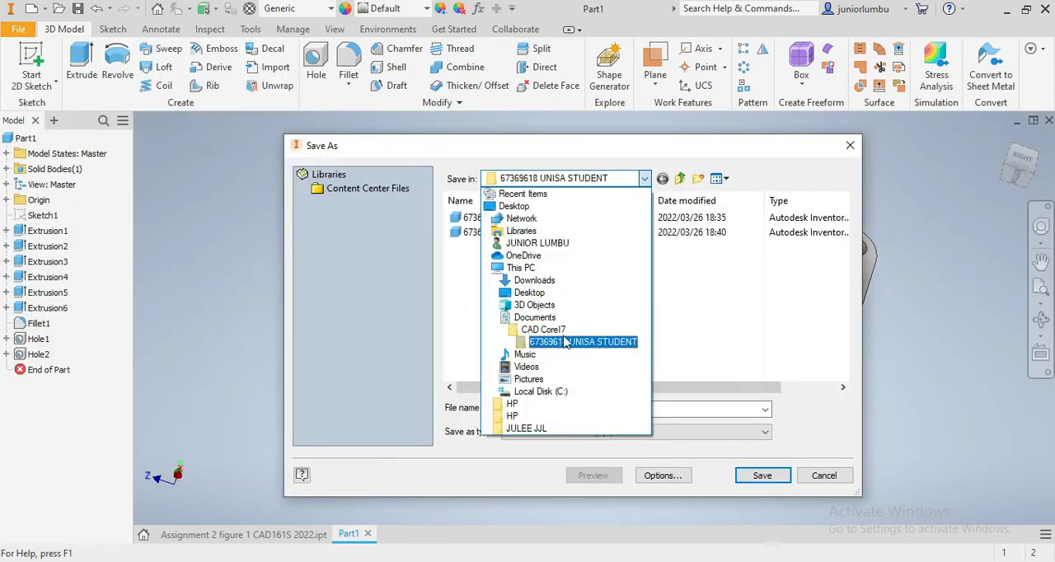
left_click(546, 329)
left_click(507, 249)
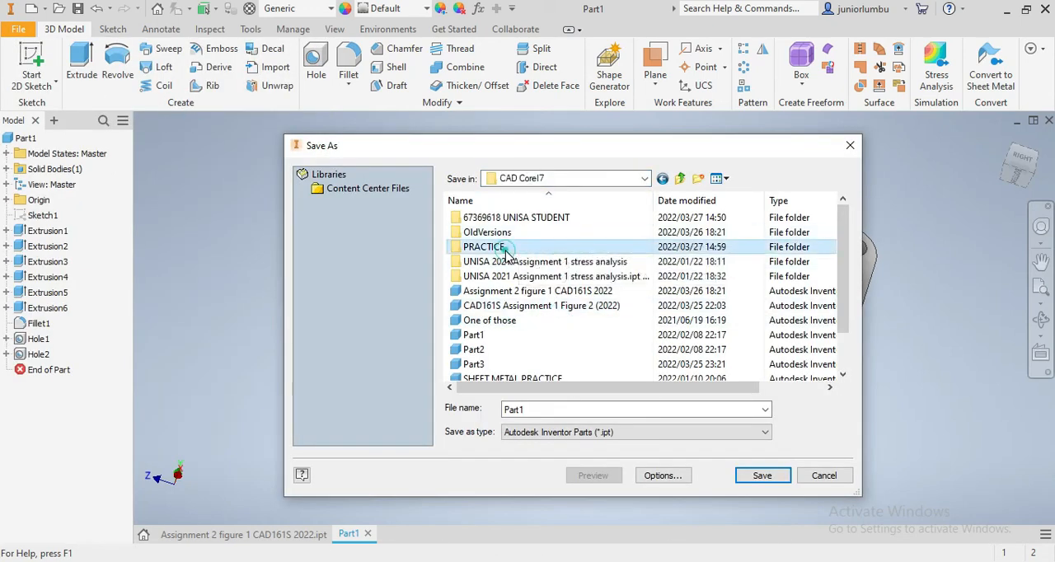
double_click(507, 250)
left_click(540, 410)
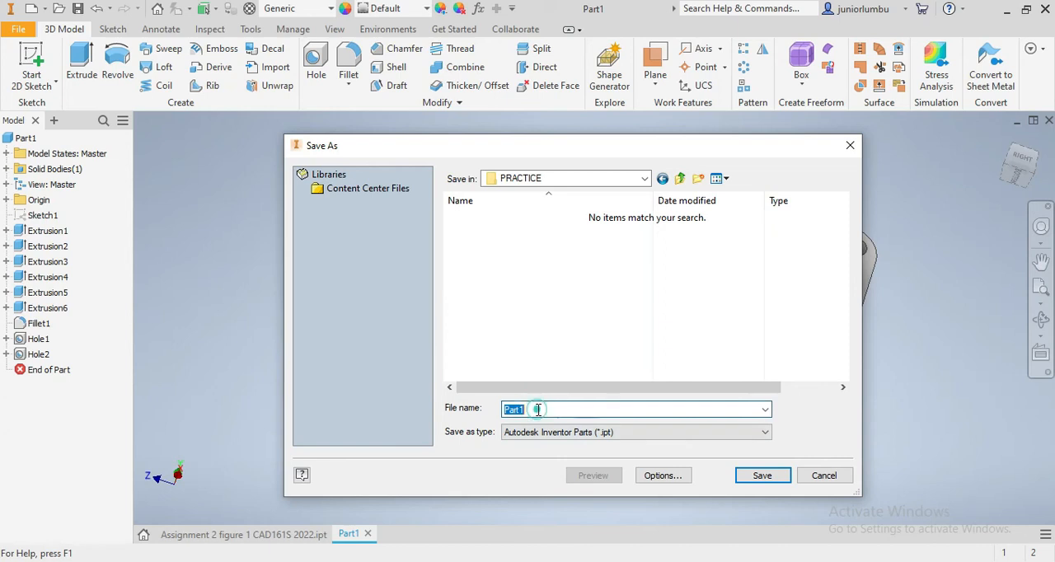
left_click(540, 410)
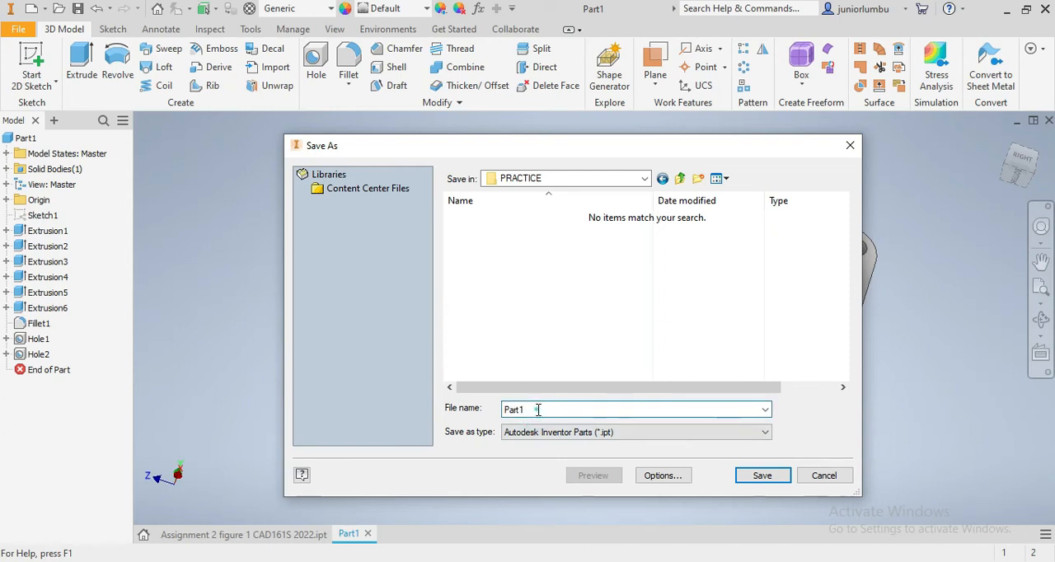
left_click(752, 477)
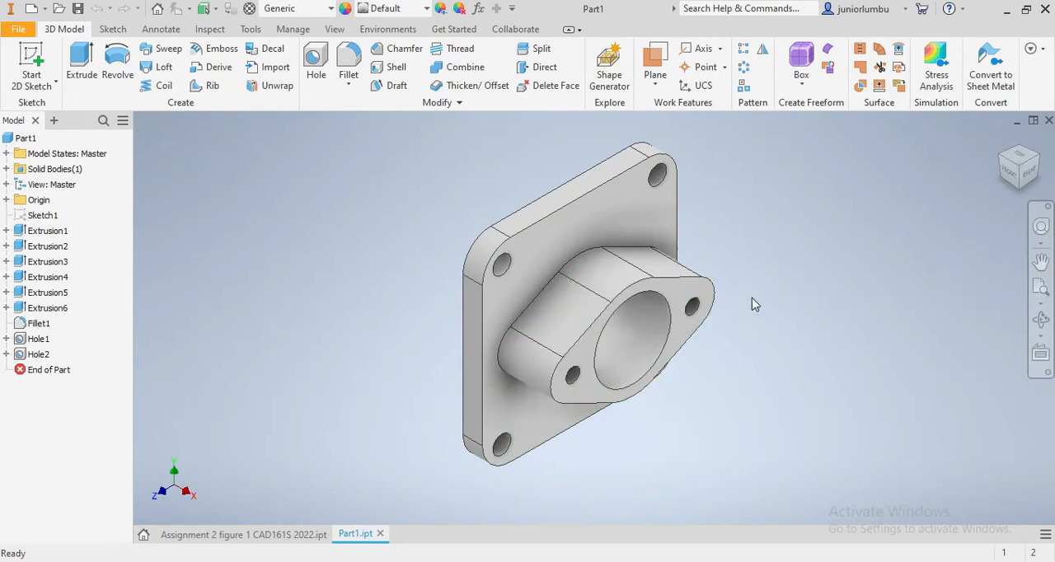
- Create a new drawing file from the blank drawing template
left_click(24, 31)
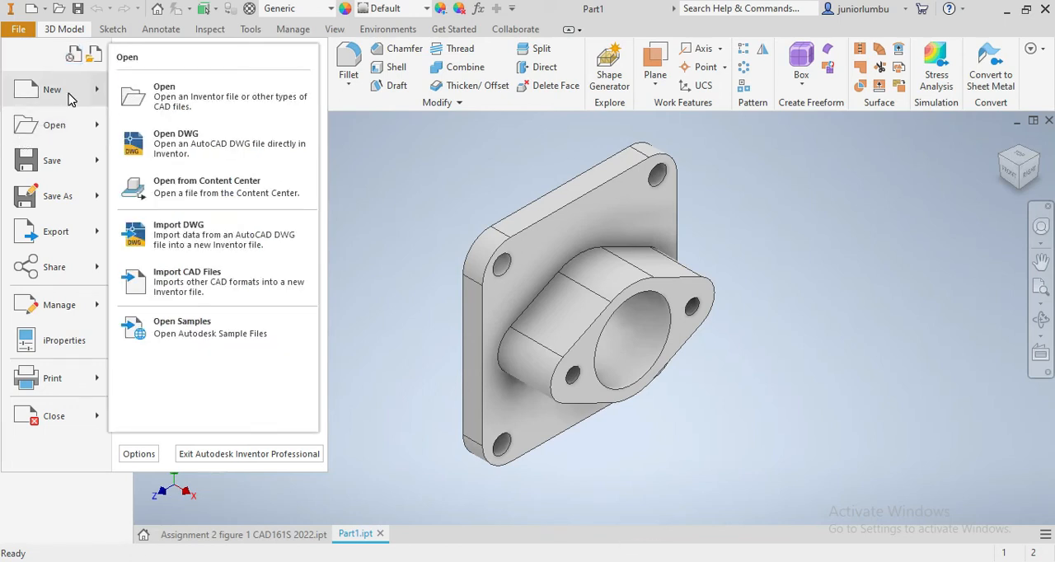
mouse_move(70, 98)
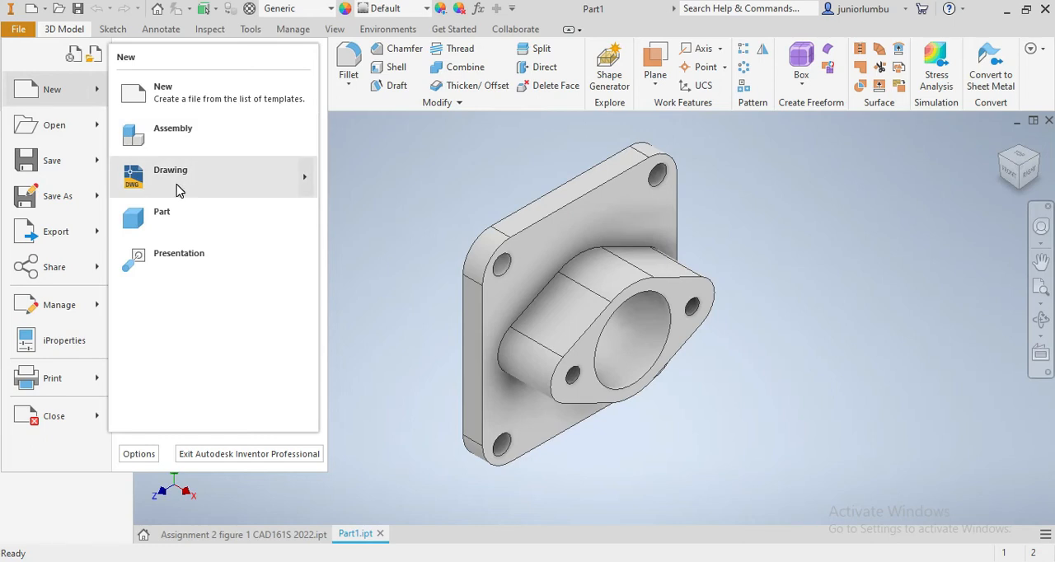
mouse_move(179, 190)
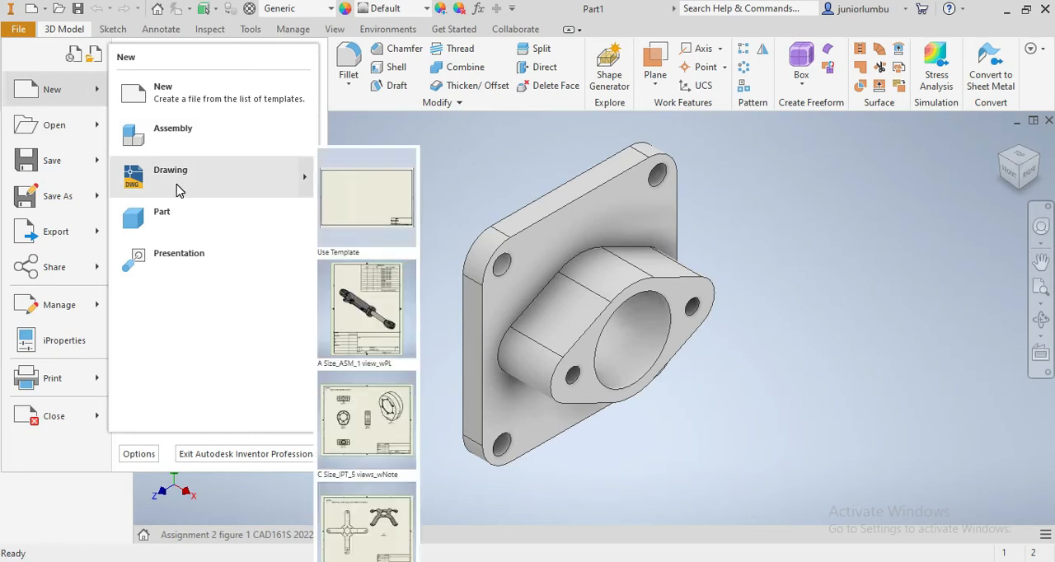
left_click(371, 198)
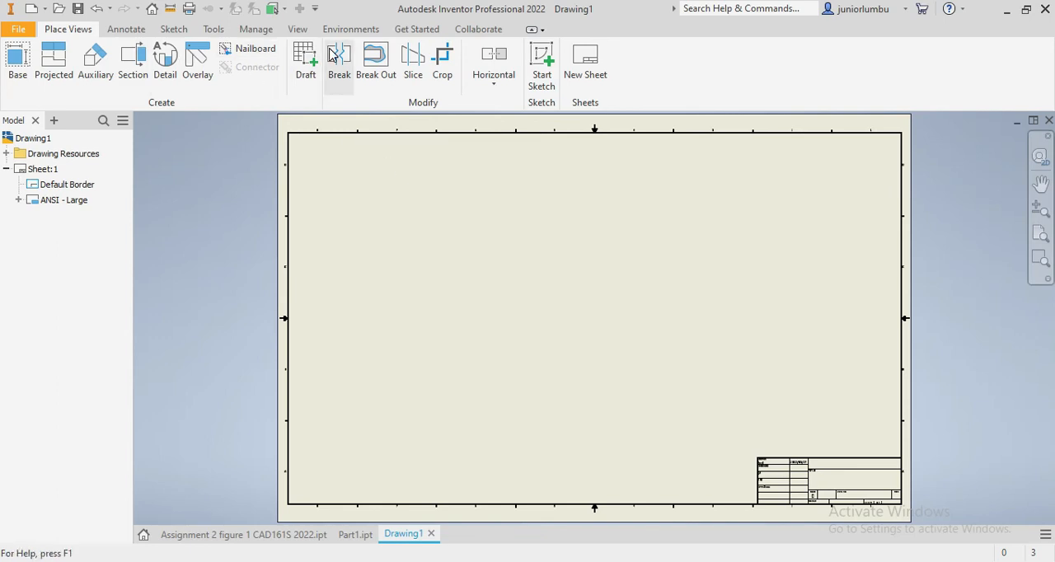
- Set the drawing's Default Standard (ANSI) to First Angle projection and save the style change
left_click(257, 31)
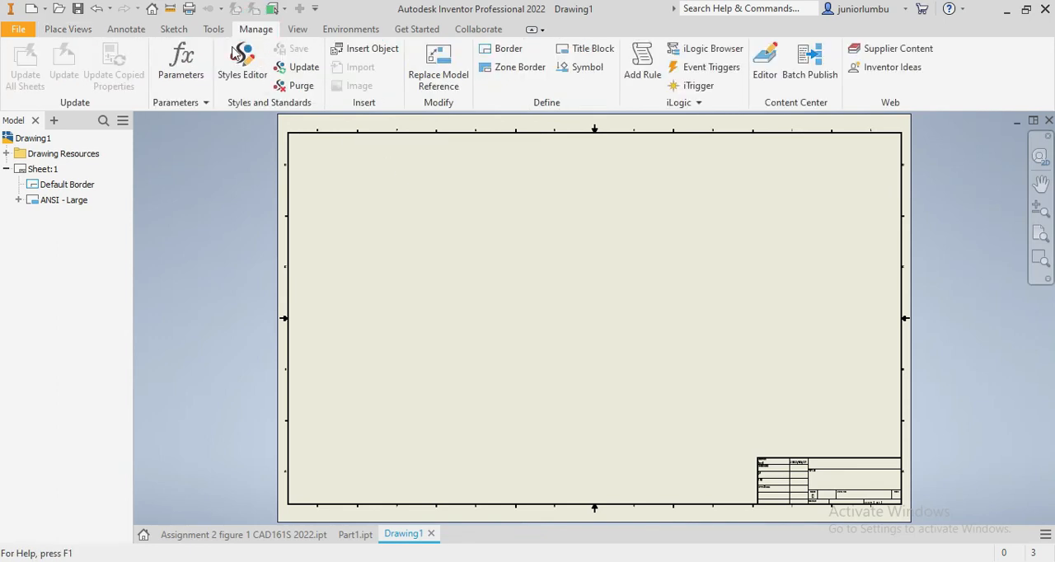
left_click(242, 71)
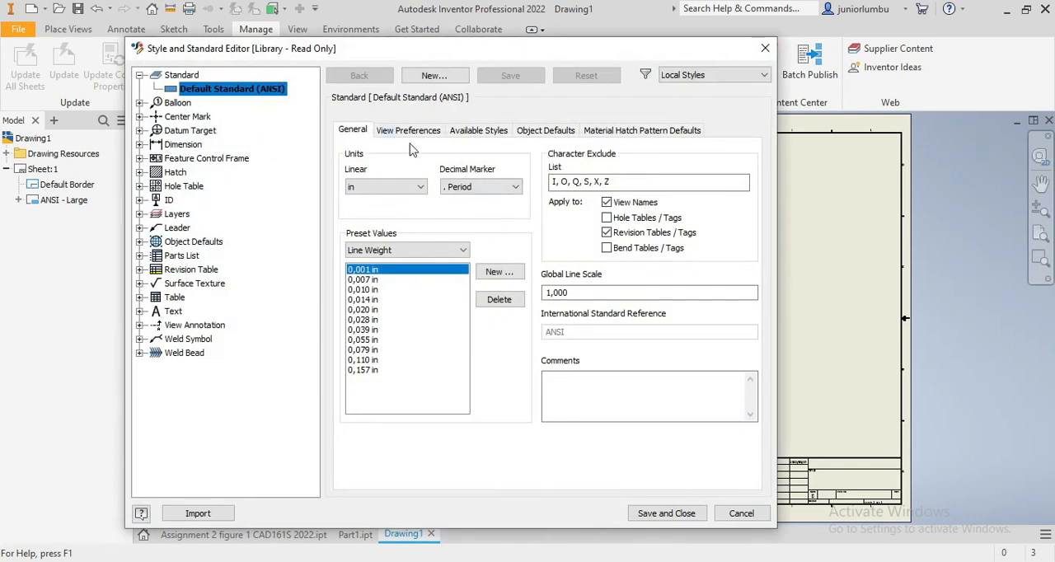
left_click(410, 131)
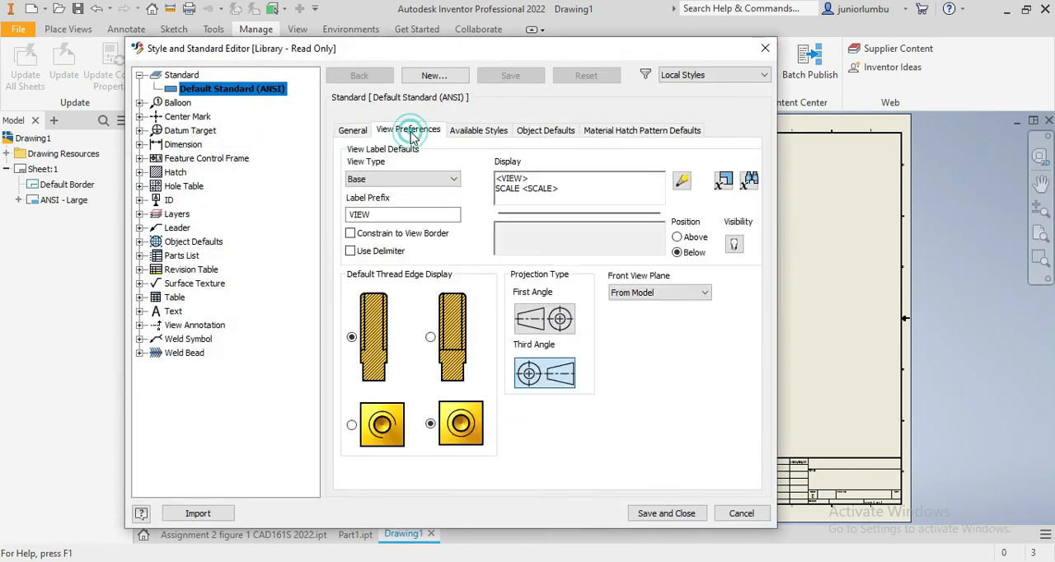
left_click(544, 320)
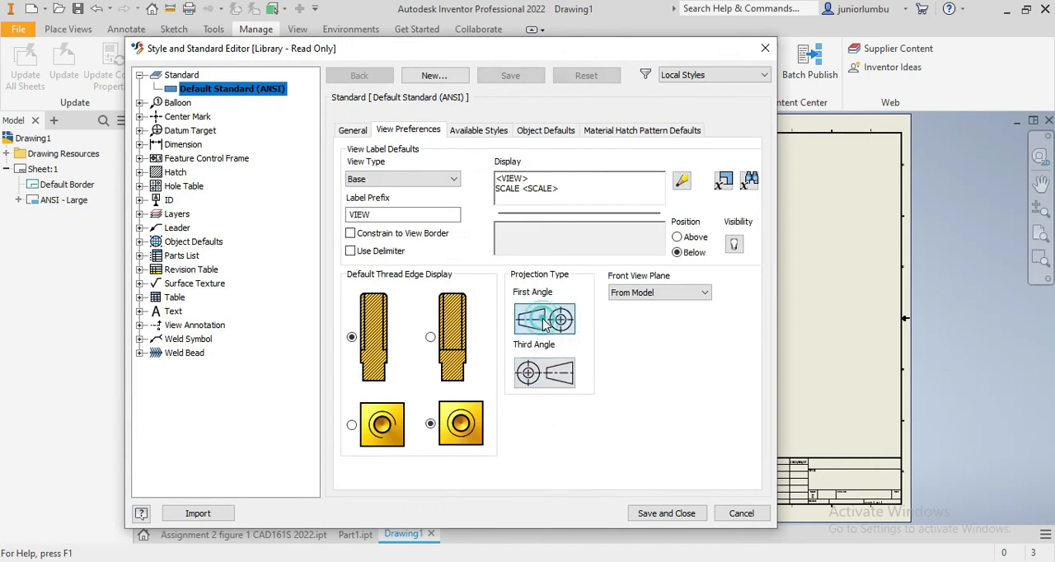
left_click(668, 517)
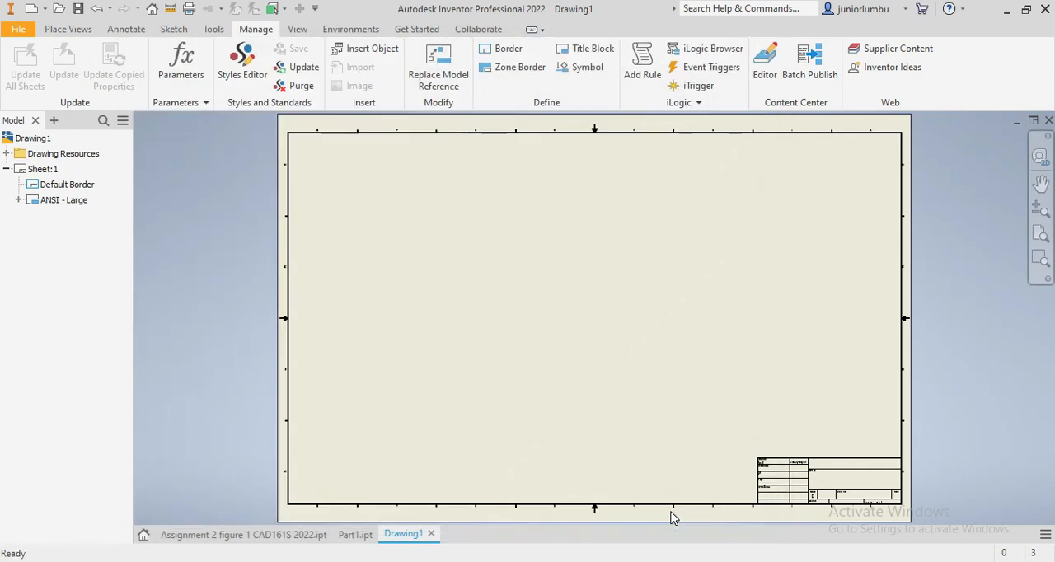
- Add a base view of Part1 in the sheet's upper-left area, oriented to the RIGHT face that shows the diamond-shaped flange
right_click(357, 183)
left_click(355, 130)
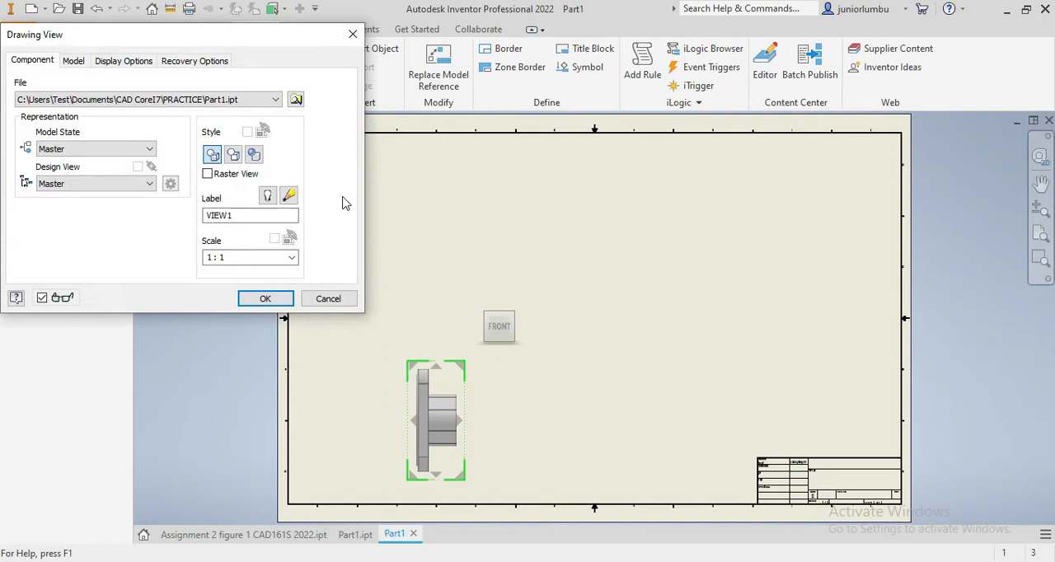
left_click_drag(441, 453, 559, 240)
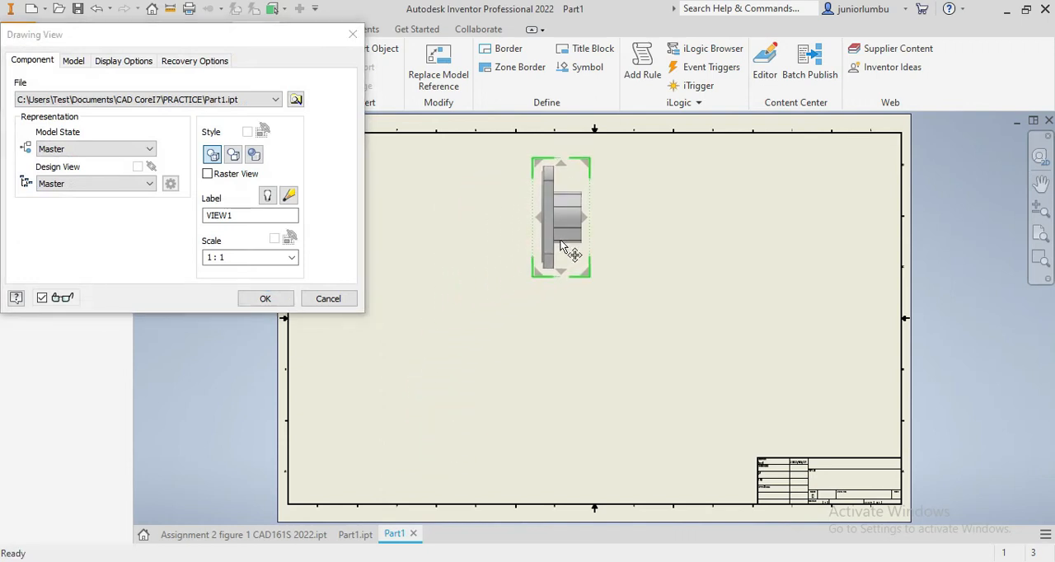
left_click(603, 152)
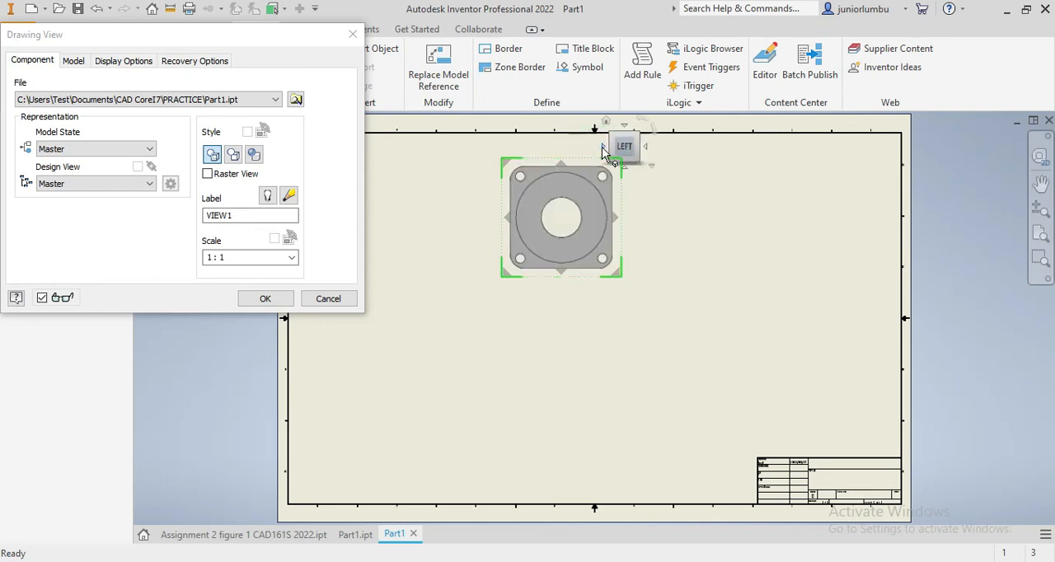
left_click(602, 150)
left_click(602, 148)
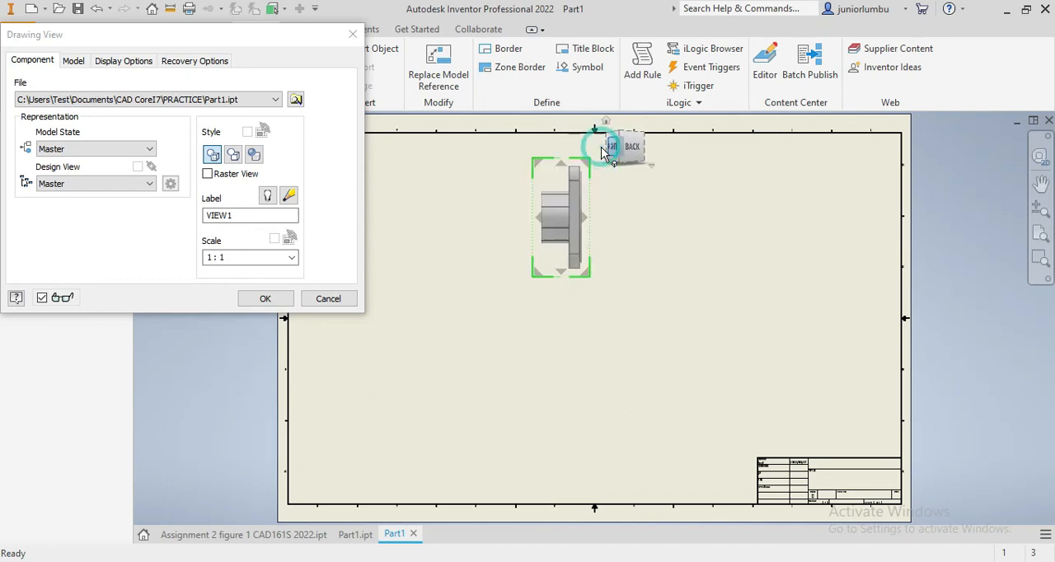
left_click_drag(549, 246, 458, 241)
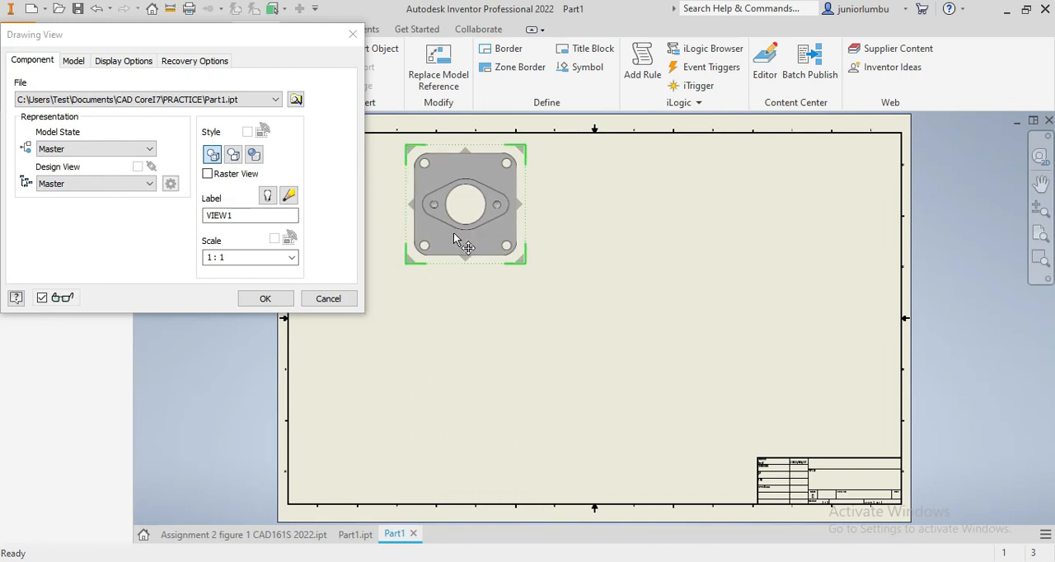
left_click(453, 232)
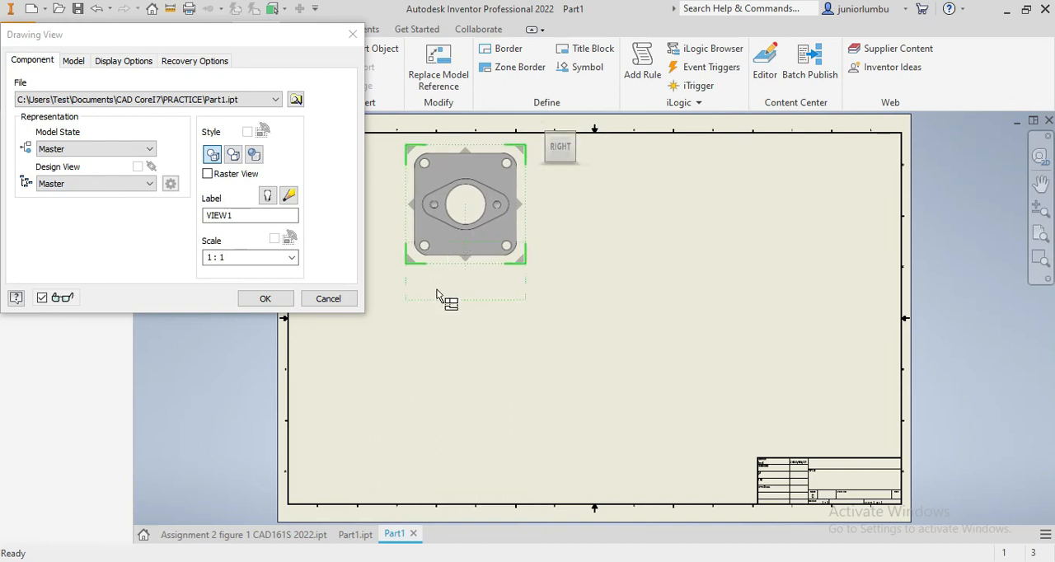
- Project a view below the base view, an isometric view diagonally below it and a side view to its right, and create them
left_click(423, 427)
left_click(660, 404)
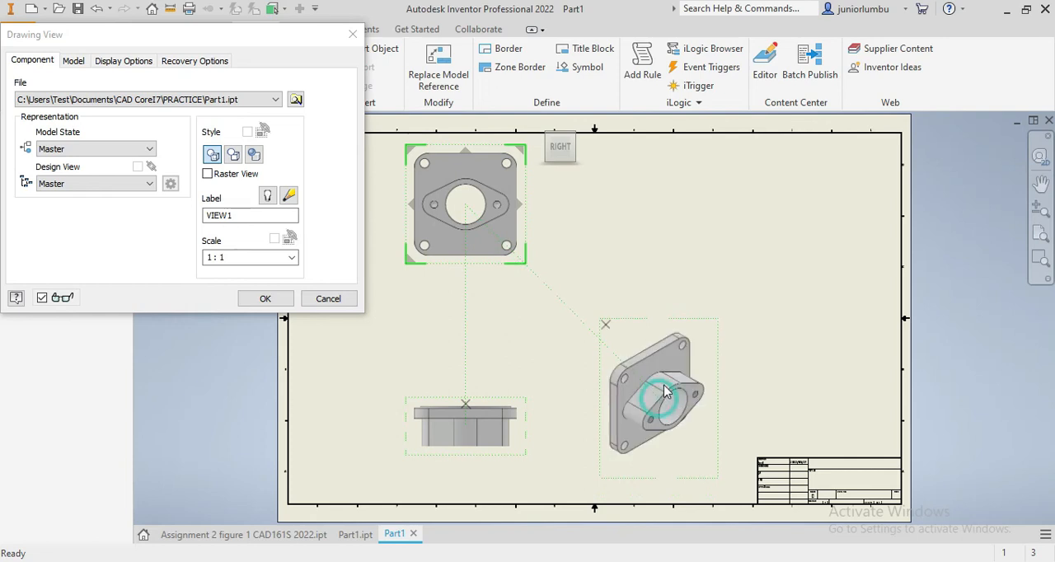
left_click(676, 222)
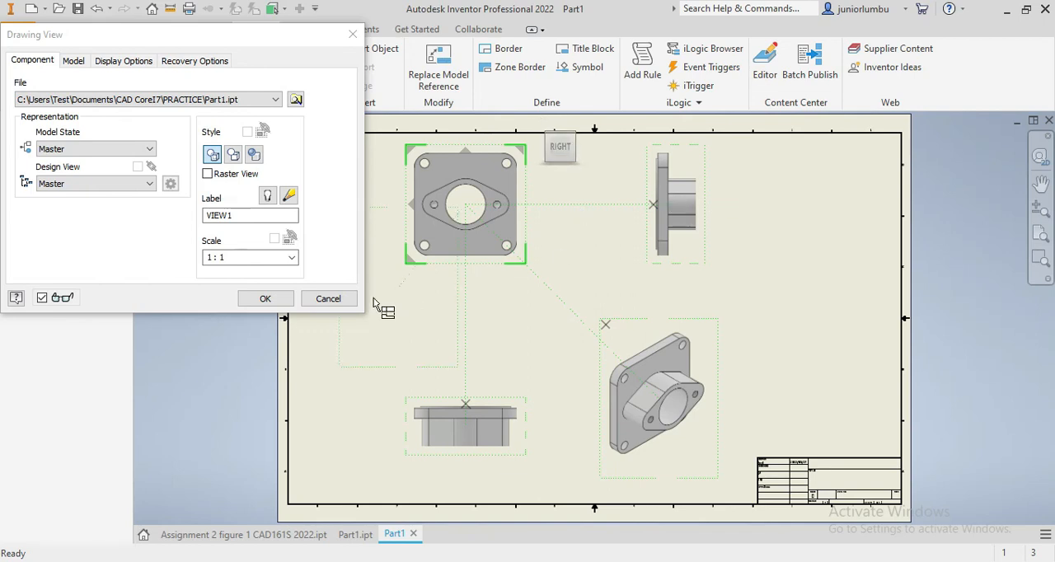
left_click(261, 301)
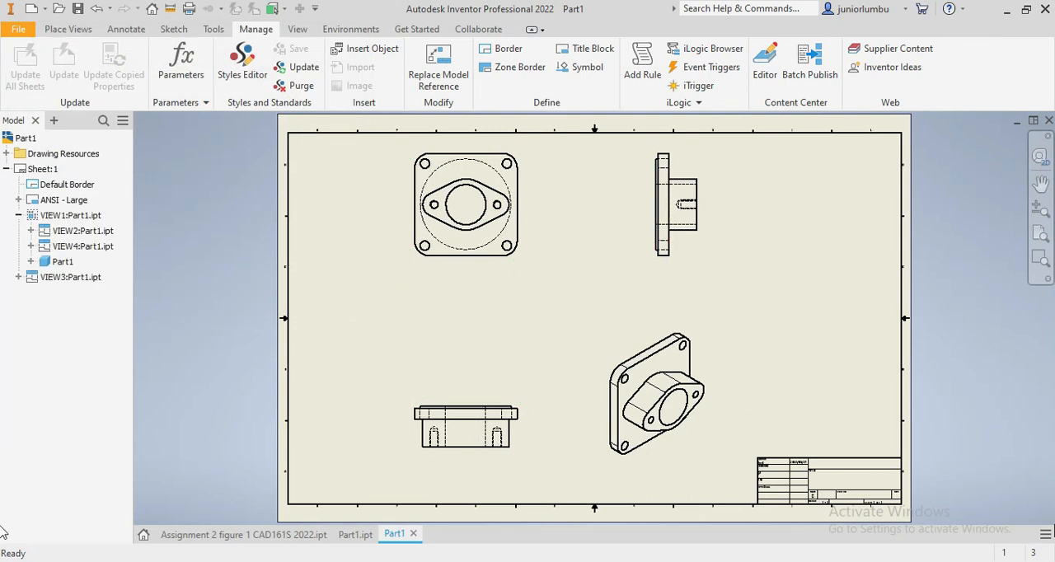
- Save the drawing as Part1 in the PRACTICE folder as an Inventor Drawing File (*.dwg)
scroll(873, 521, "up", 5)
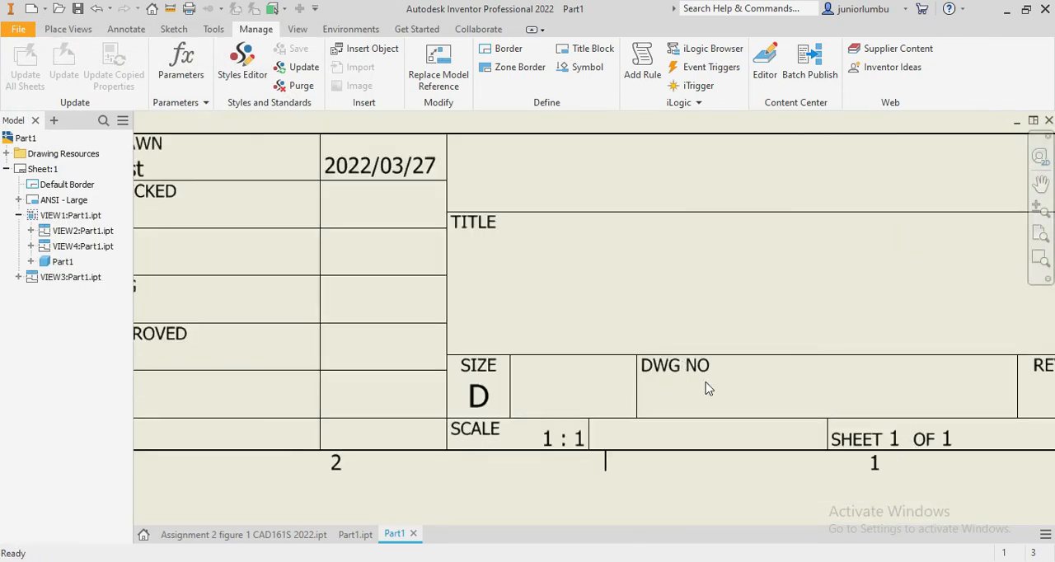
scroll(742, 416, "down", 3)
scroll(707, 400, "down", 6)
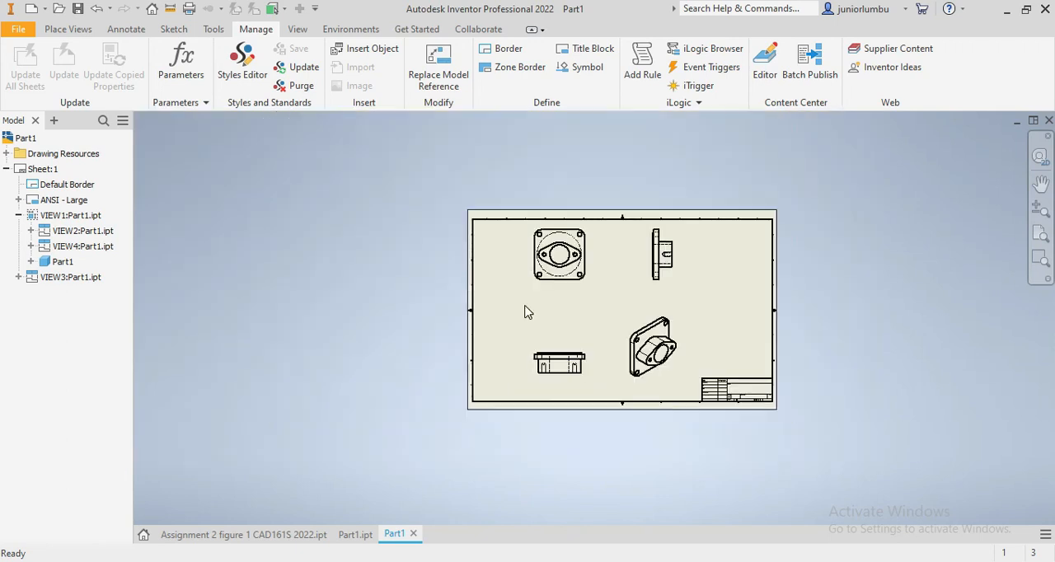
scroll(767, 256, "up", 3)
scroll(640, 372, "down", 2)
scroll(584, 462, "up", 2)
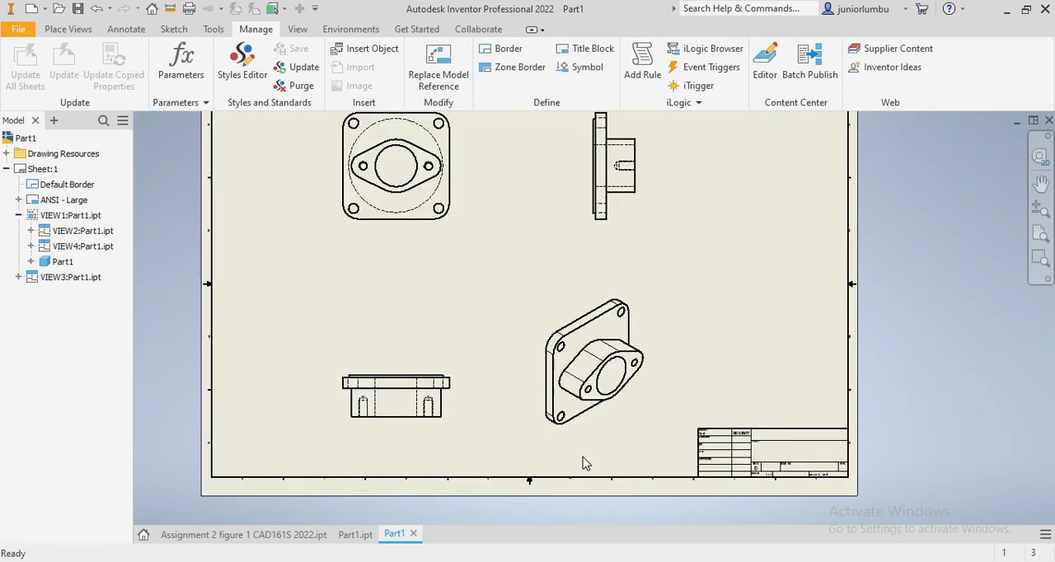
scroll(486, 347, "down", 2)
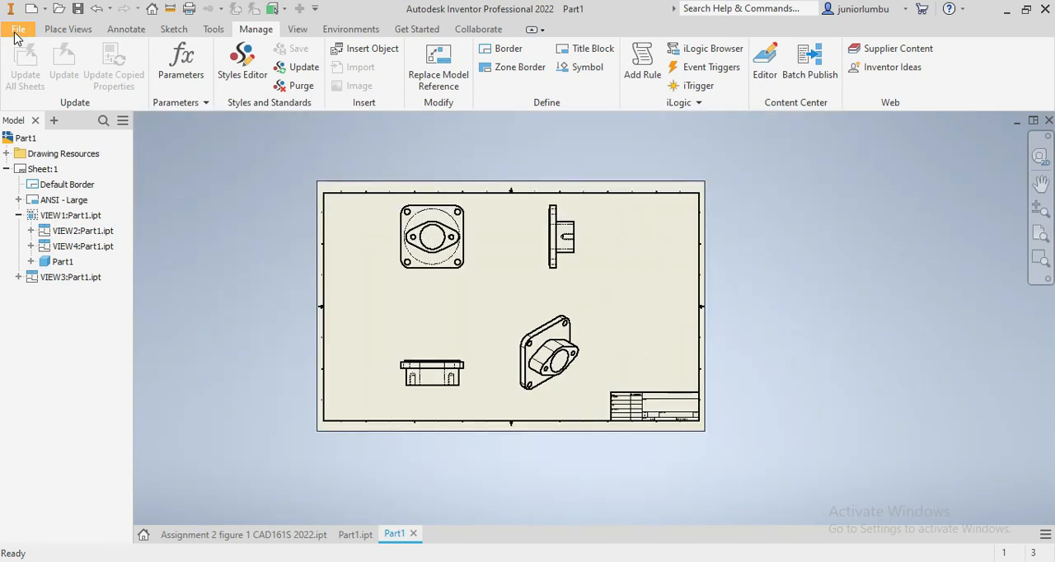
left_click(77, 8)
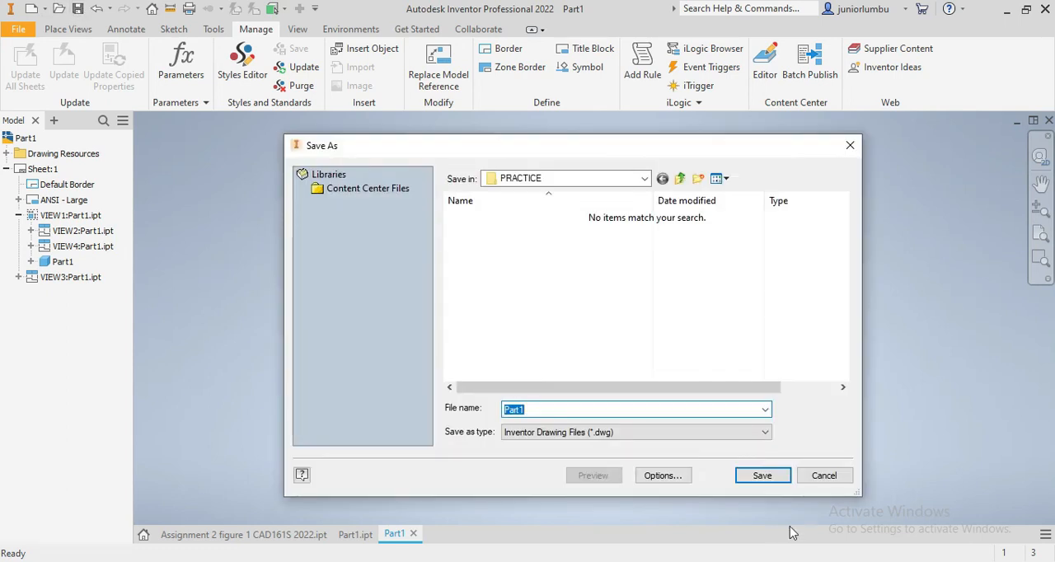
left_click(763, 475)
- Export the drawing as a PDF named Part1 in the PRACTICE folder
scroll(734, 453, "up", 4)
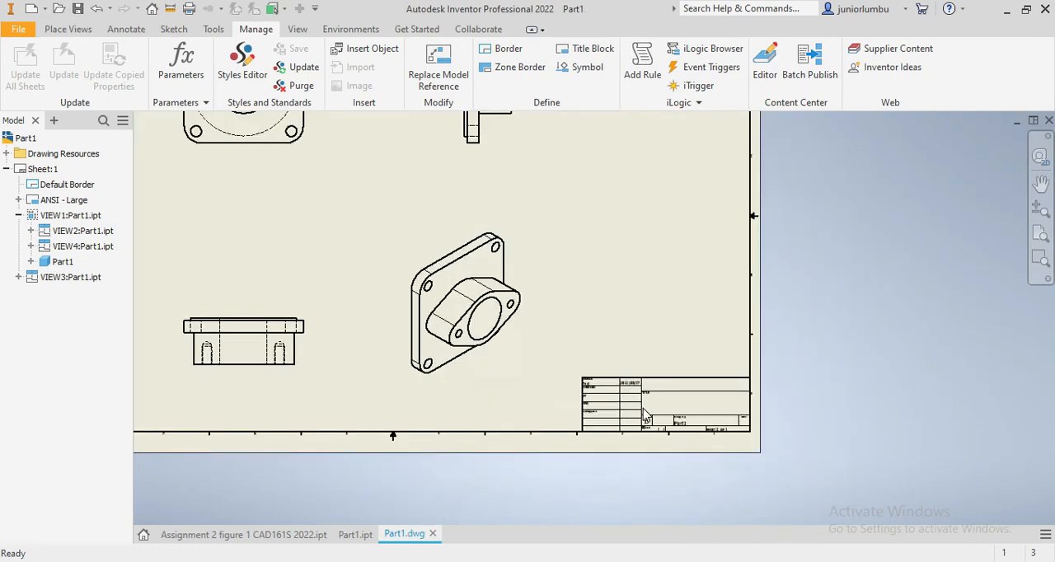
scroll(745, 460, "up", 2)
scroll(750, 456, "down", 6)
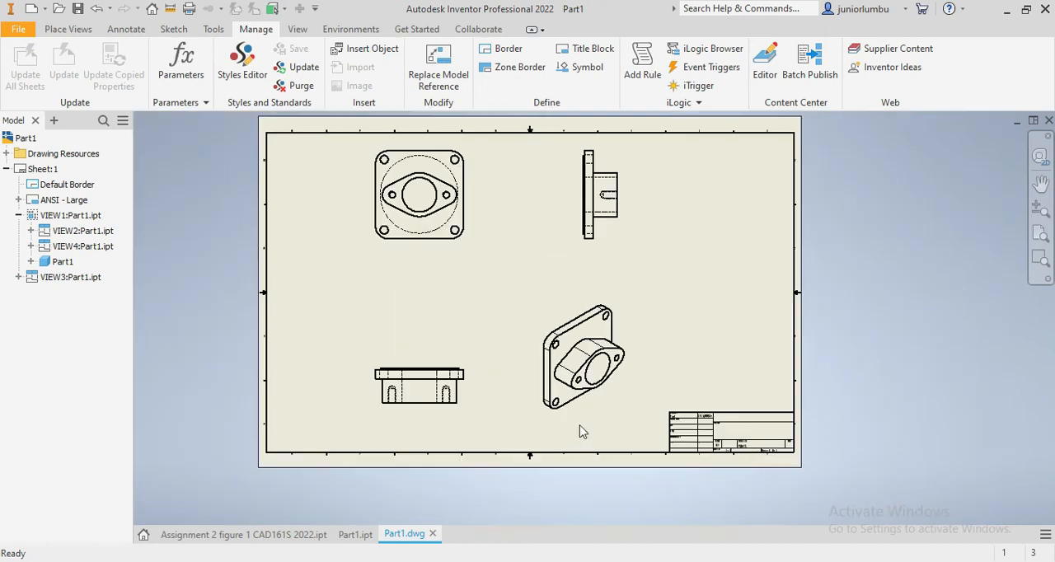
scroll(580, 303, "down", 2)
scroll(529, 285, "up", 3)
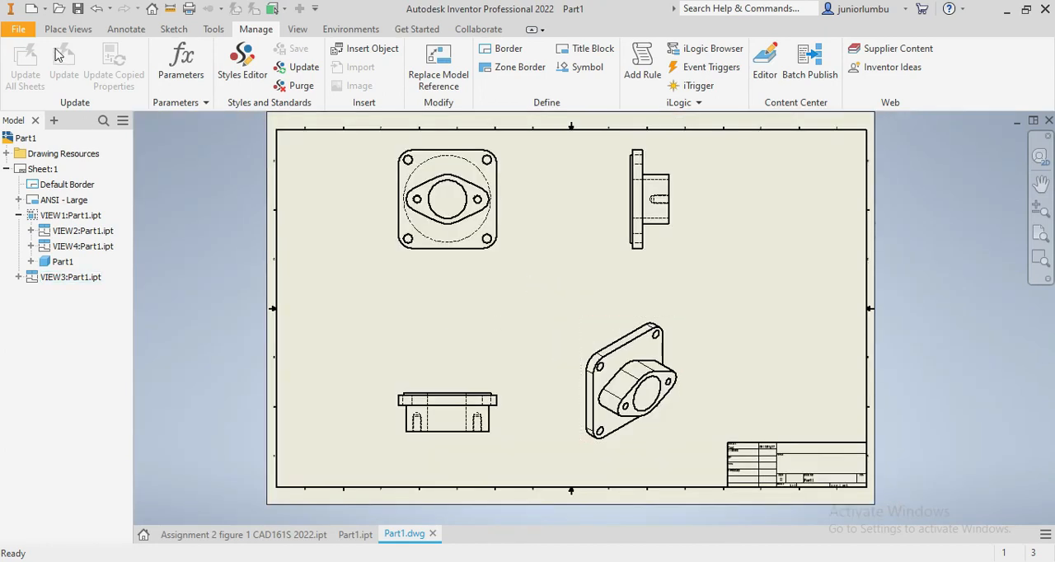
left_click(20, 30)
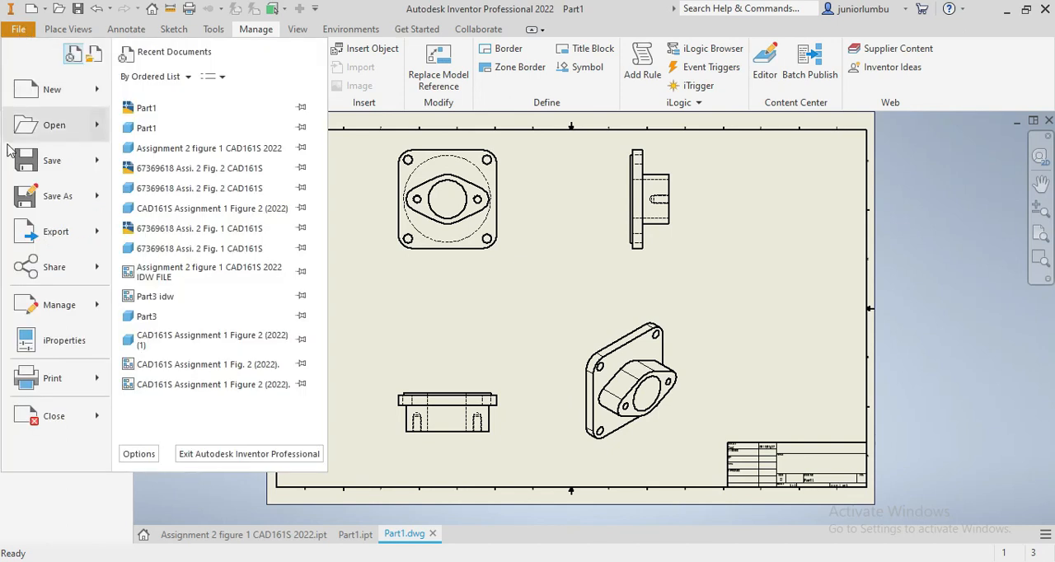
mouse_move(28, 232)
left_click(189, 184)
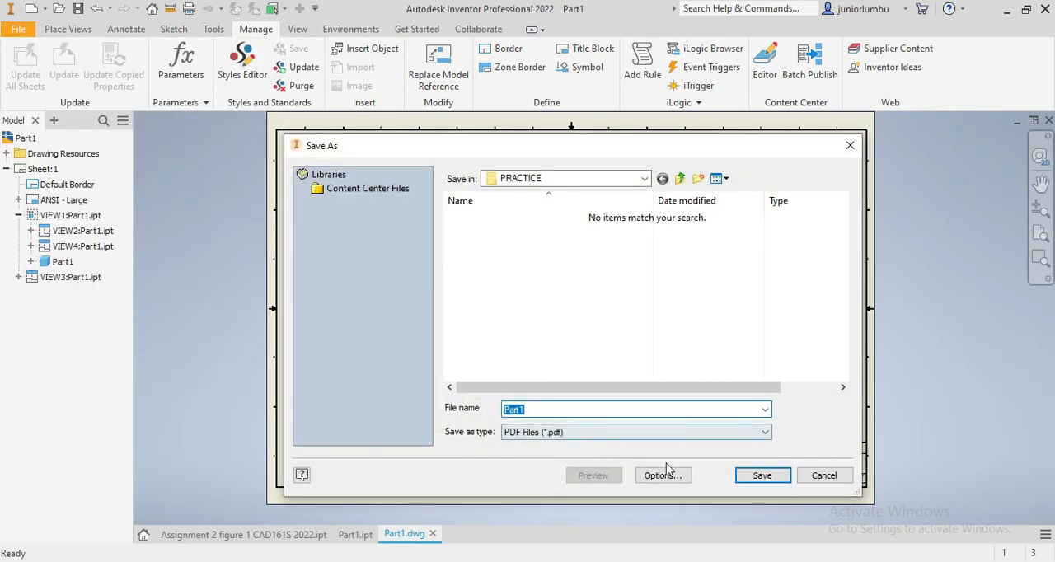
left_click(757, 476)
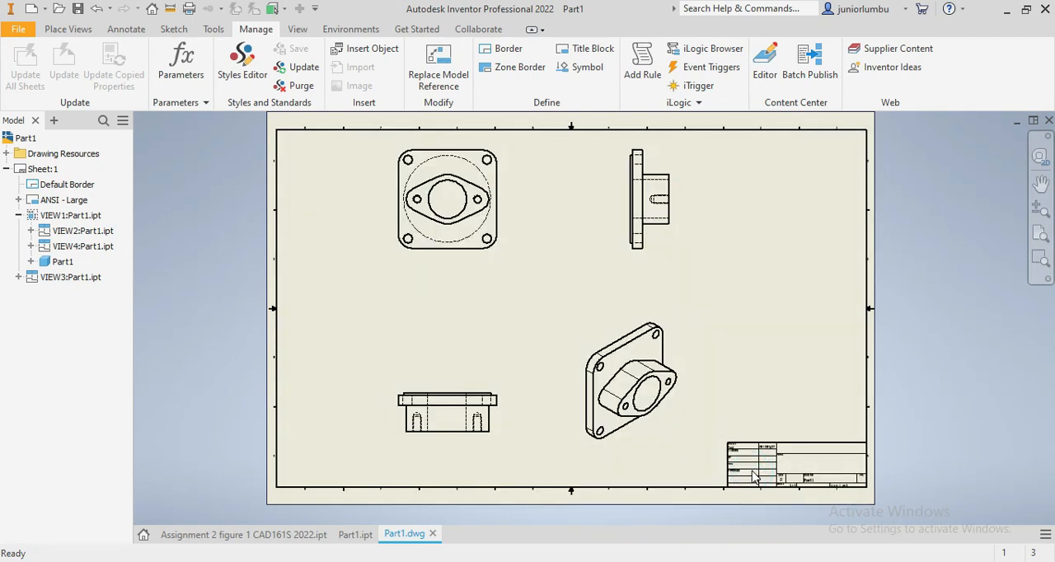
- Switch to File Explorer and open the Part1 PDF from the PRACTICE folder, with its files shown as large icons
mouse_move(608, 561)
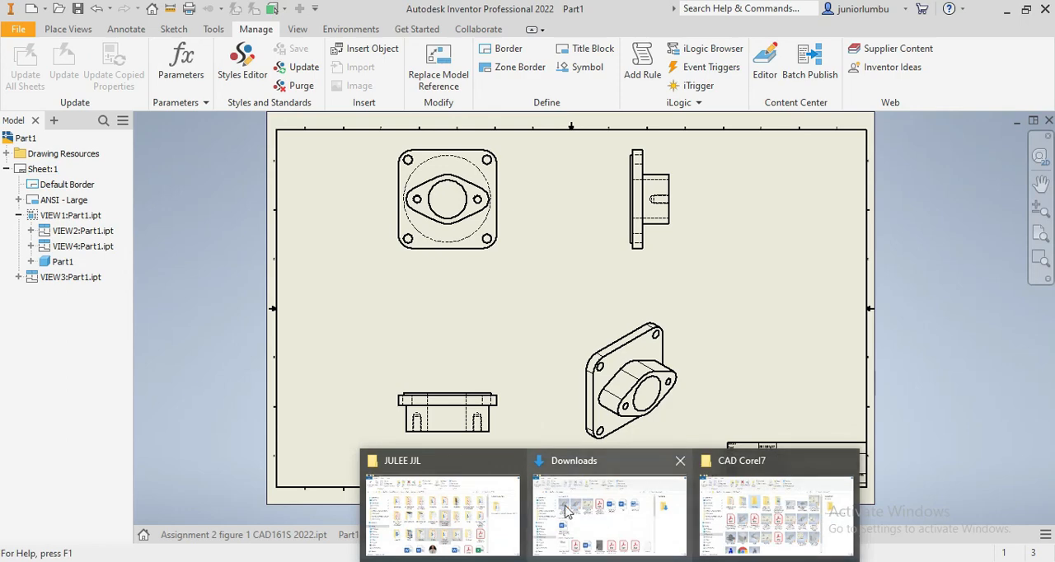
left_click(782, 511)
double_click(389, 195)
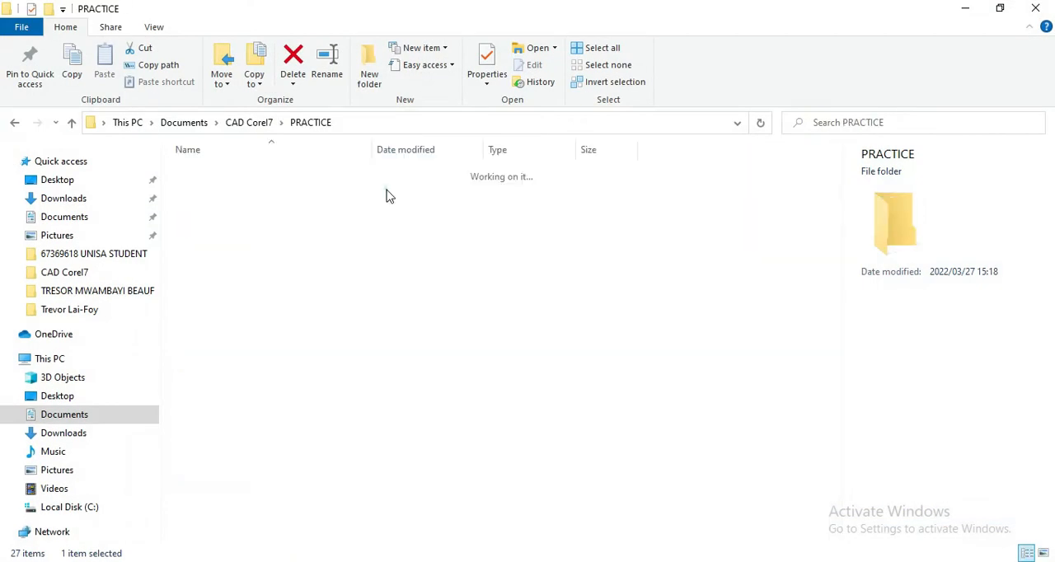
left_click(142, 28)
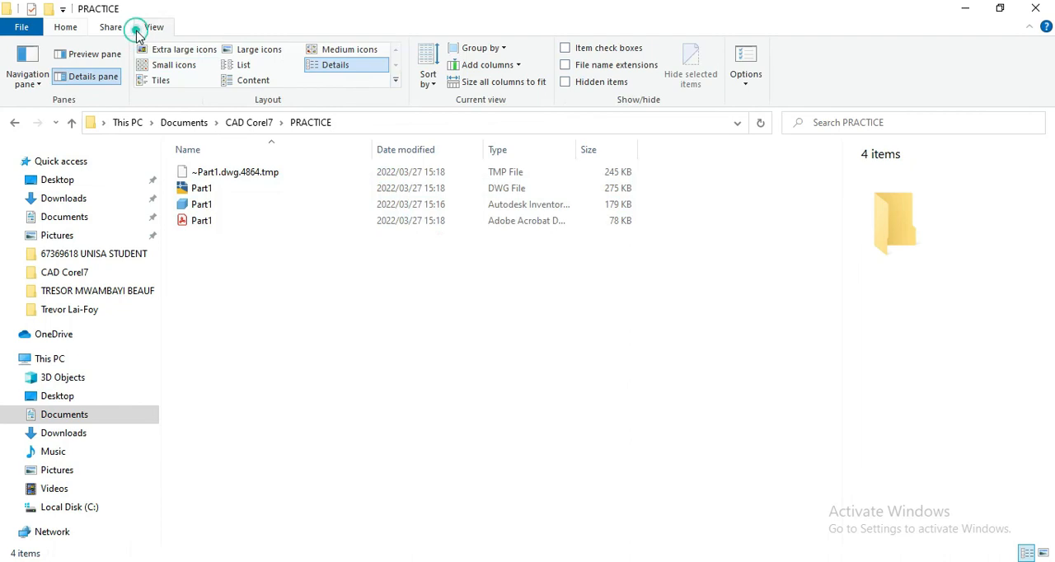
left_click(274, 50)
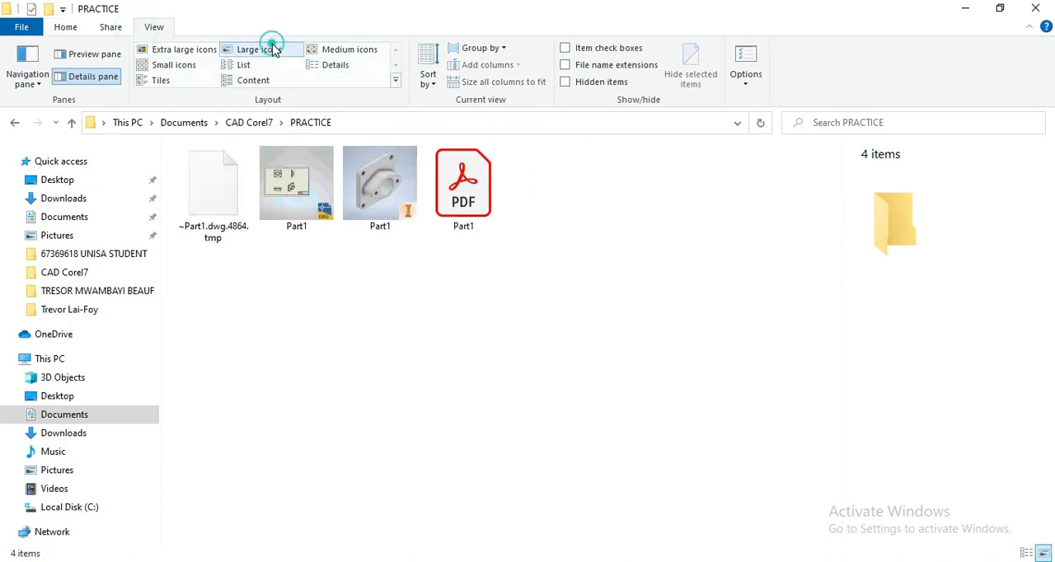
double_click(459, 176)
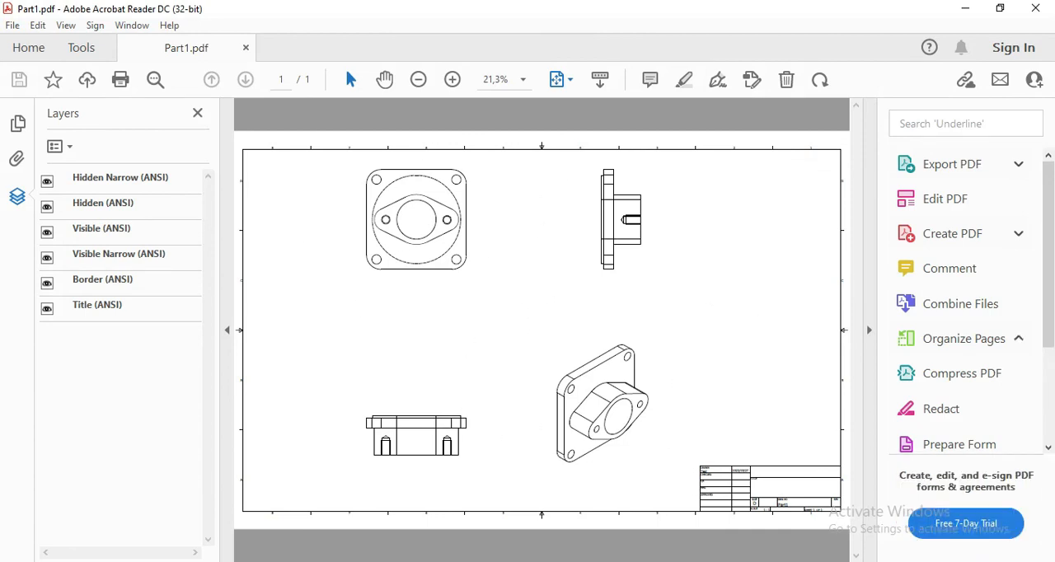
- Switch back to Inventor's Part1.ipt model and inspect the back side of the plate with its raised circular boss
key("alt+Tab")
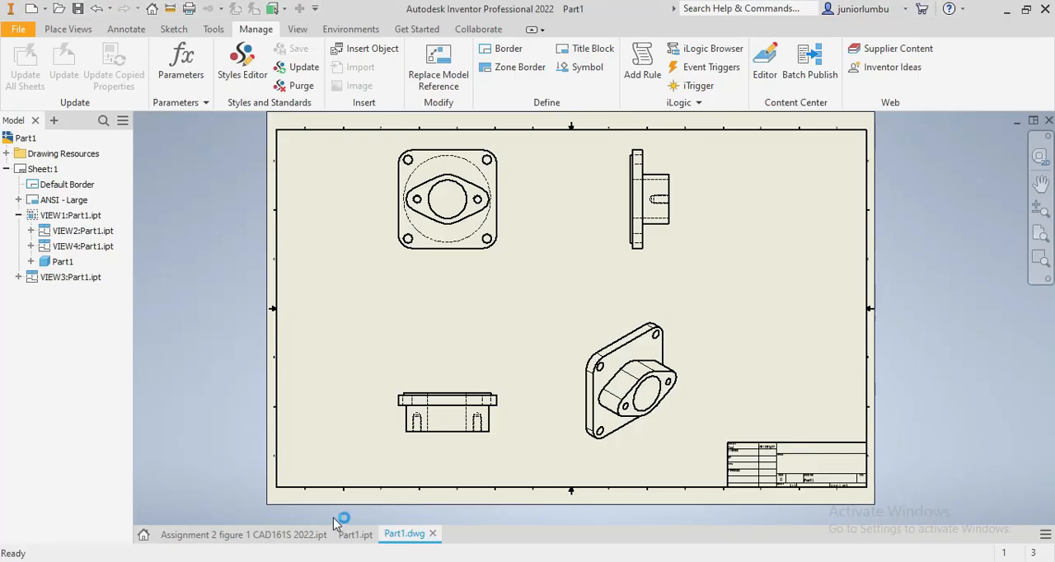
left_click(351, 534)
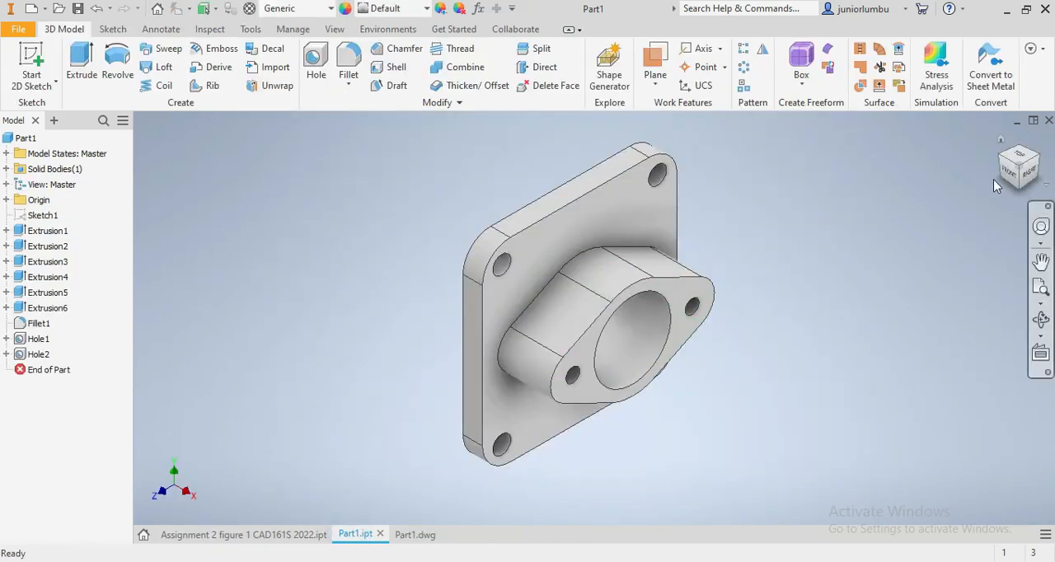
mouse_move(1022, 169)
left_mouse_down()
mouse_move(1015, 194)
mouse_move(1002, 169)
mouse_move(1021, 142)
mouse_move(1012, 185)
mouse_move(1022, 148)
mouse_move(1015, 167)
left_mouse_up()
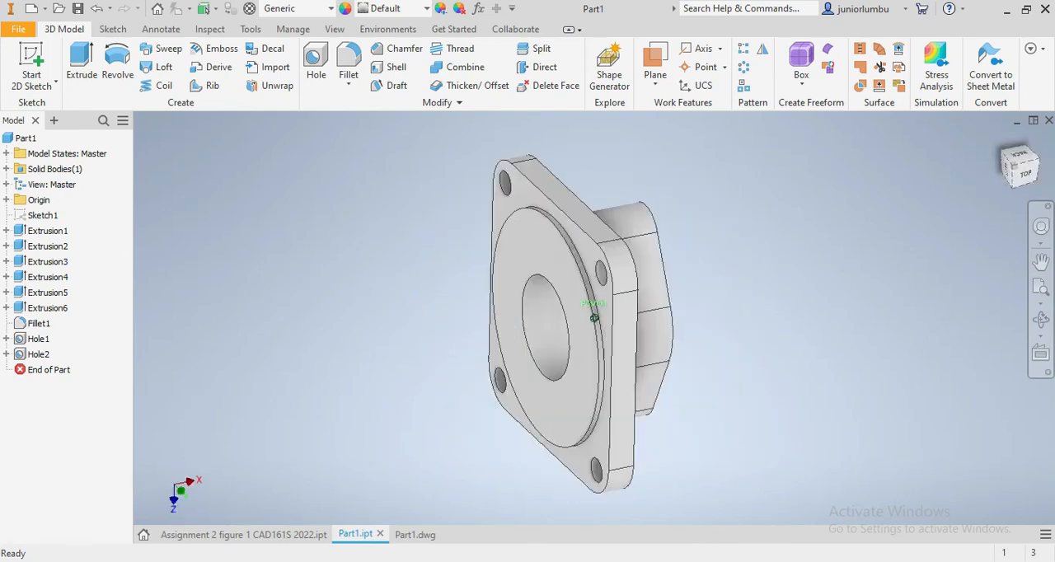